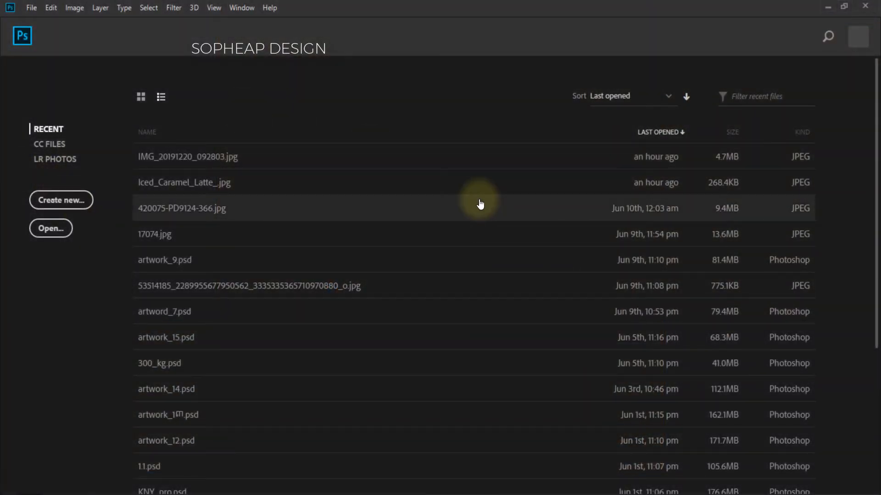
# - Create a new 2000 x 2000 px RGB document with a resolution of 300 pixels/inch and a white background
pyautogui.click(55, 206)
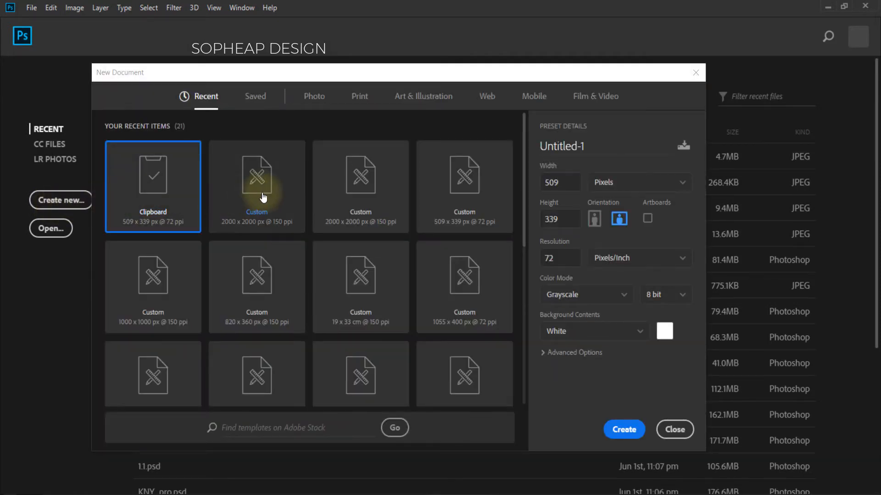
pyautogui.click(263, 198)
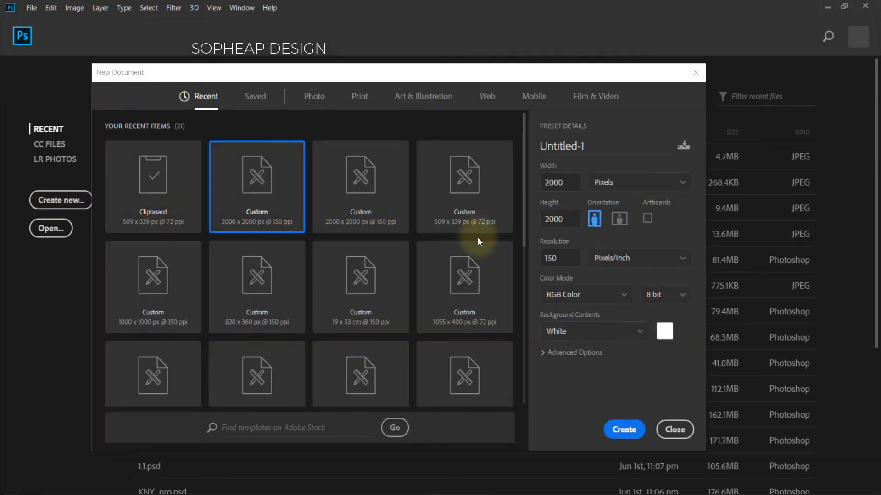
pyautogui.click(567, 221)
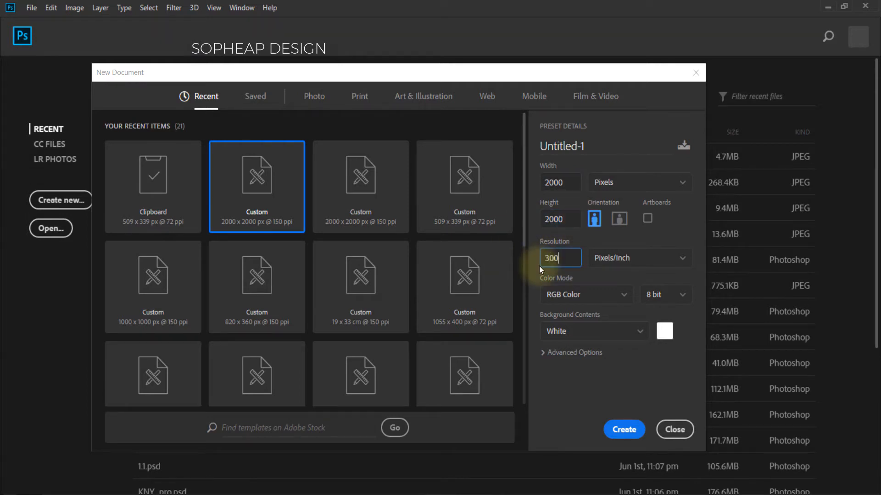
pyautogui.click(622, 436)
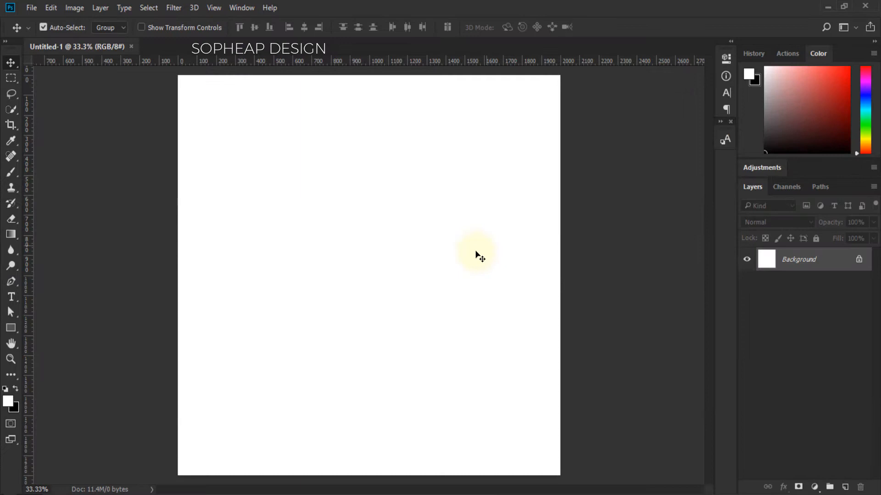
pyautogui.moveTo(449, 269); pyautogui.dragTo(446, 271)
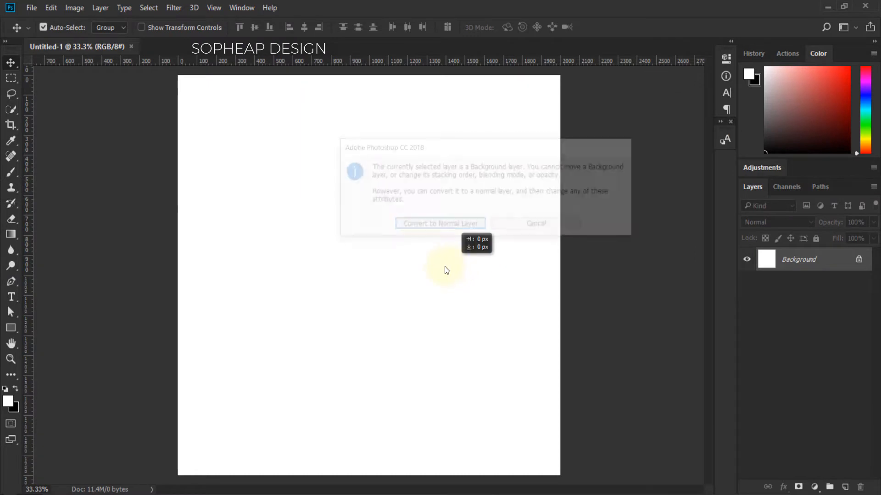
pyautogui.click(538, 227)
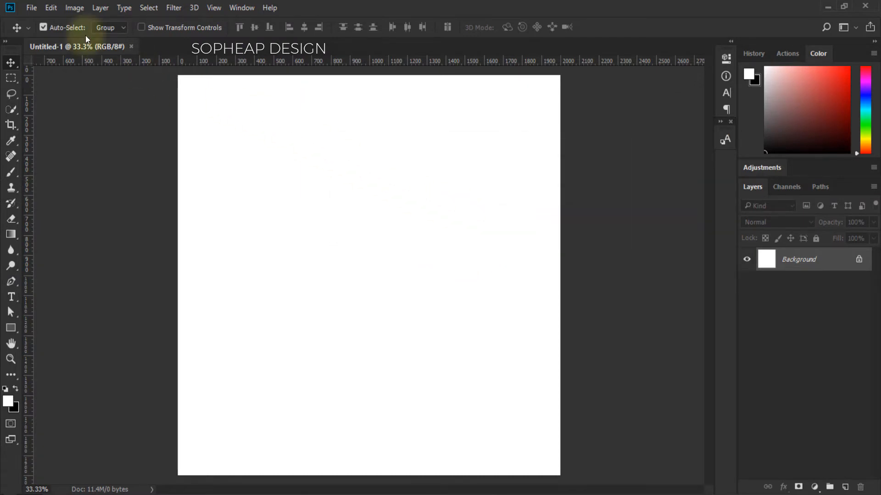
# - Place Iced_Caramel_Latte_.jpg as an embedded image and shift it left until the glass is nearer the canvas centre
pyautogui.click(31, 7)
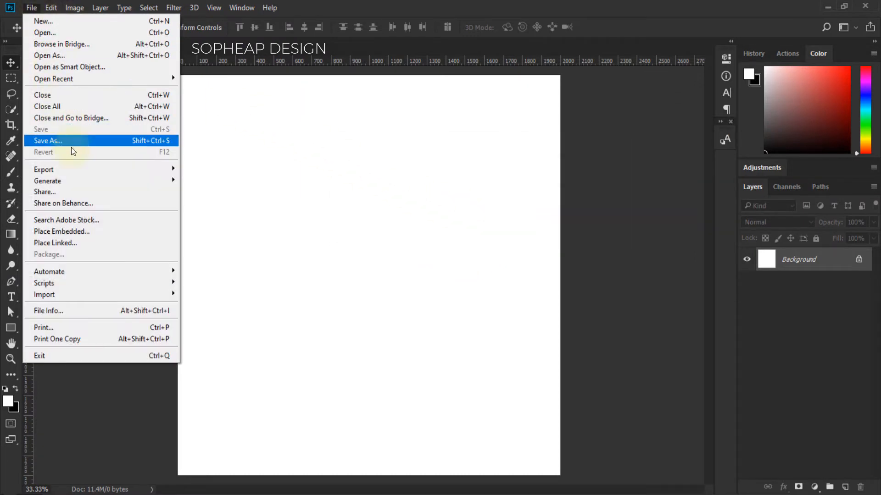
pyautogui.click(82, 232)
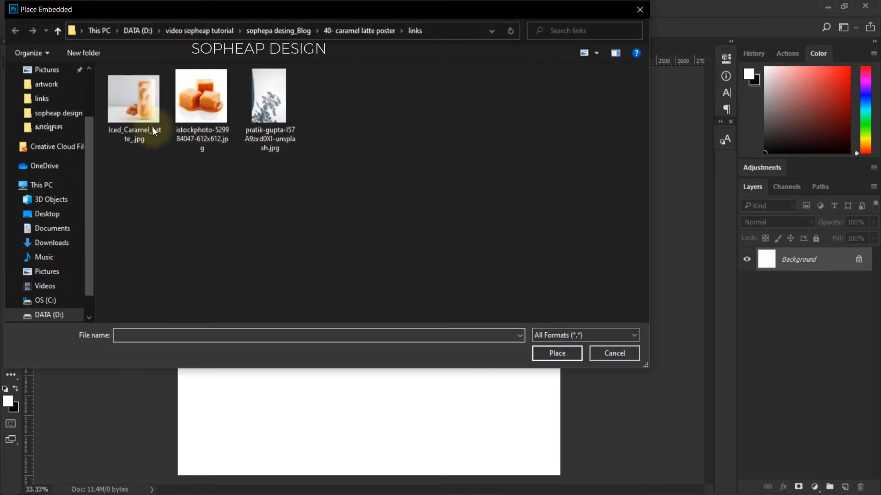
pyautogui.click(153, 128)
pyautogui.click(568, 353)
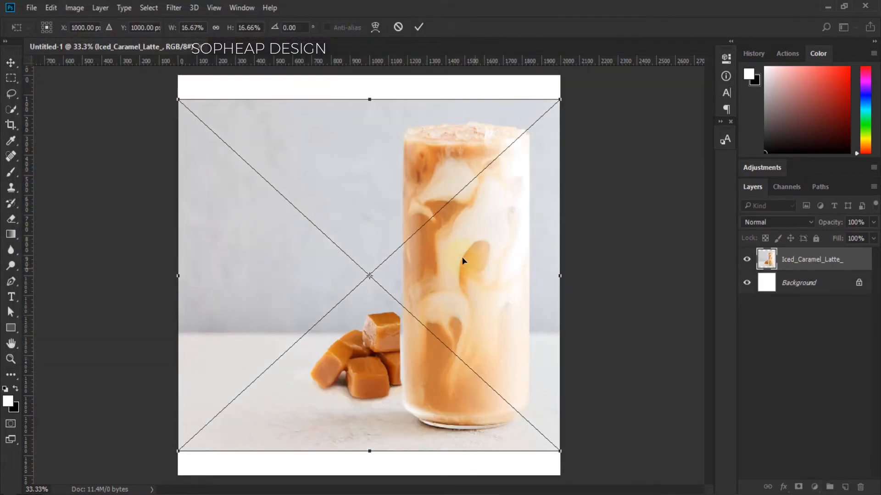
pyautogui.click(418, 27)
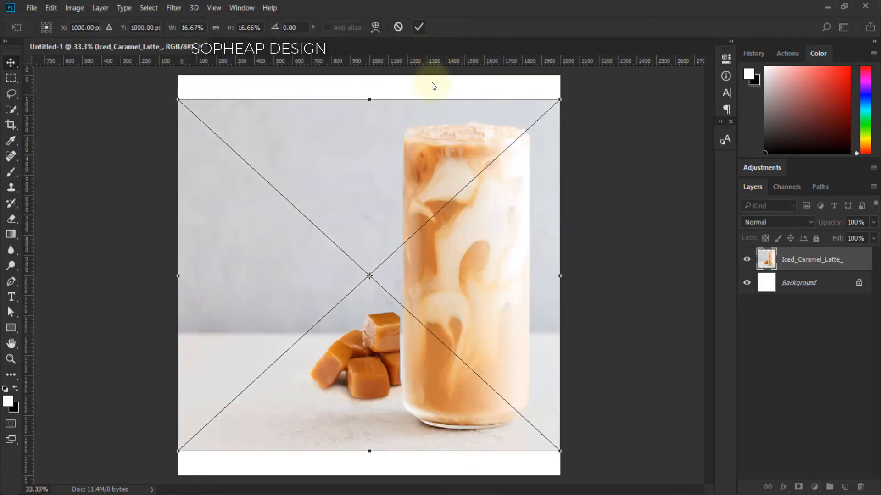
pyautogui.moveTo(461, 262); pyautogui.dragTo(404, 265)
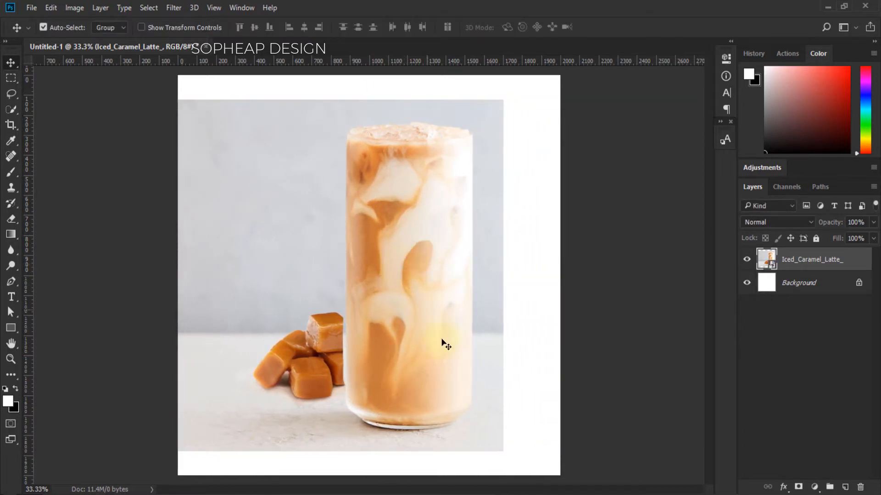
# - Start a Pen path at the left end of the glass's base and trace its bottom edge around to the lower right corner
pyautogui.press('z')
pyautogui.moveTo(405, 426); pyautogui.dragTo(472, 419)
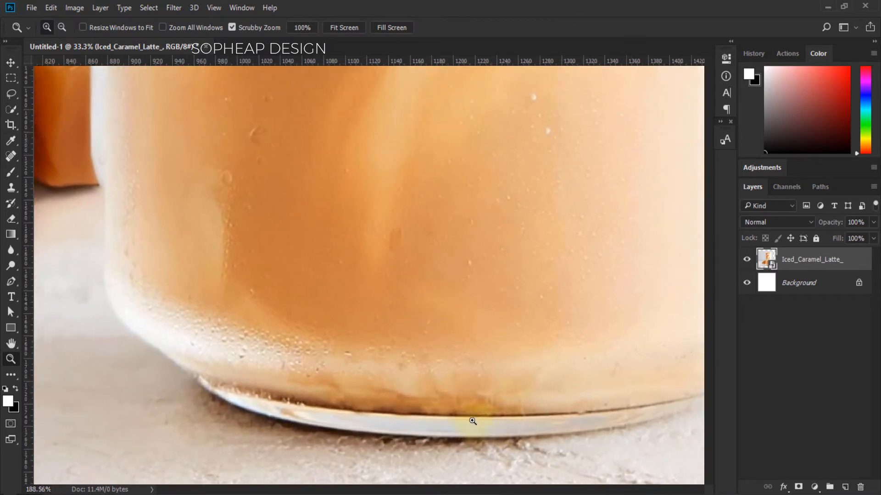
pyautogui.press('space')
pyautogui.moveTo(479, 388); pyautogui.dragTo(427, 348)
pyautogui.press('p')
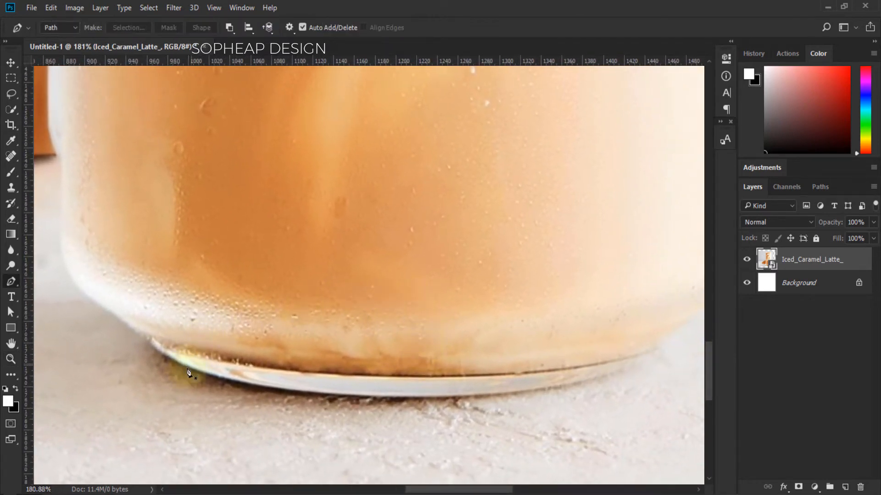
pyautogui.moveTo(179, 378); pyautogui.dragTo(246, 299)
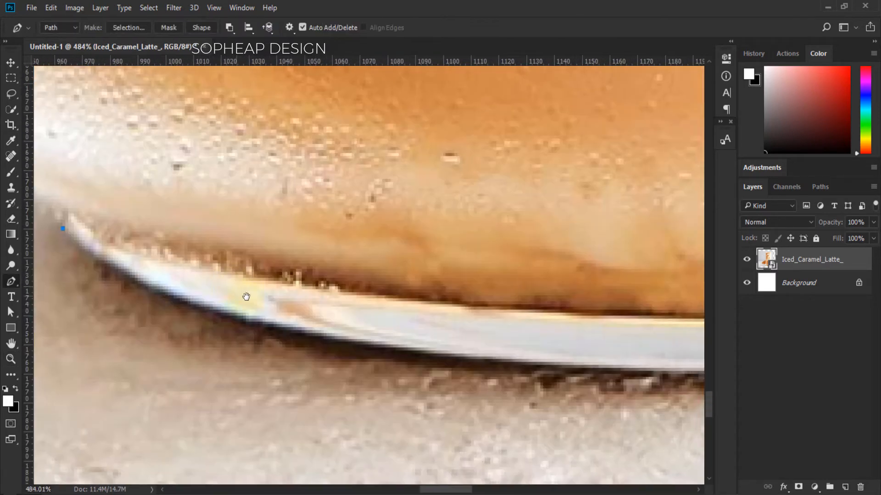
pyautogui.click(63, 230)
pyautogui.moveTo(380, 349); pyautogui.dragTo(592, 371)
pyautogui.press('space')
pyautogui.moveTo(694, 342); pyautogui.dragTo(318, 315)
pyautogui.moveTo(593, 338); pyautogui.dragTo(341, 341)
pyautogui.press('space')
pyautogui.moveTo(564, 277); pyautogui.dragTo(617, 242)
pyautogui.moveTo(684, 154); pyautogui.dragTo(584, 236)
pyautogui.moveTo(574, 267); pyautogui.dragTo(615, 238)
pyautogui.moveTo(683, 124); pyautogui.dragTo(510, 212)
# - Continue the Pen path up the right side of the glass to the rim
pyautogui.moveTo(496, 71); pyautogui.dragTo(470, 221)
pyautogui.moveTo(479, 231); pyautogui.dragTo(410, 188)
pyautogui.moveTo(427, 122); pyautogui.dragTo(421, 459)
pyautogui.moveTo(496, 137); pyautogui.dragTo(482, 459)
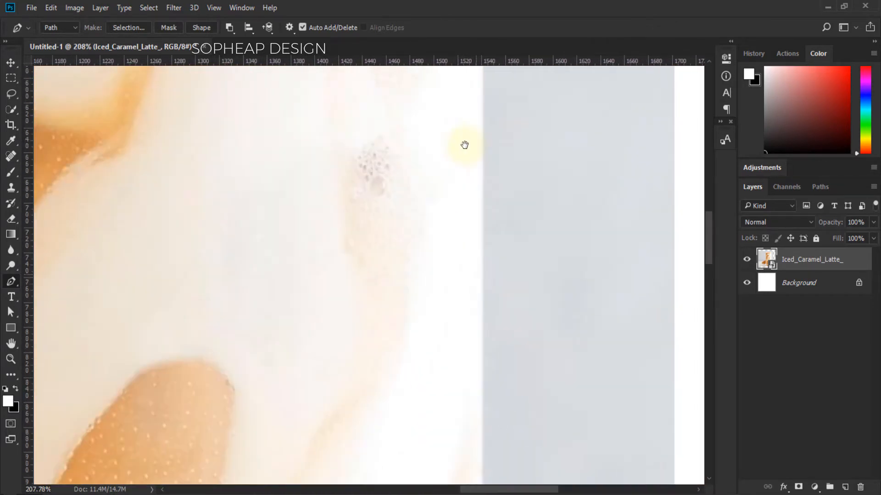
pyautogui.moveTo(463, 146); pyautogui.dragTo(451, 459)
pyautogui.moveTo(470, 144); pyautogui.dragTo(477, 195)
# - Trace the uneven ice and foam along the glass's rim from right to left with the Pen path
pyautogui.moveTo(457, 134); pyautogui.dragTo(436, 120)
pyautogui.moveTo(427, 118); pyautogui.dragTo(478, 151)
pyautogui.moveTo(463, 152); pyautogui.dragTo(421, 139)
pyautogui.click(417, 141)
pyautogui.moveTo(321, 135); pyautogui.dragTo(436, 159)
pyautogui.click(365, 146)
pyautogui.moveTo(354, 93); pyautogui.dragTo(451, 103)
pyautogui.moveTo(428, 150); pyautogui.dragTo(406, 156)
pyautogui.moveTo(371, 142); pyautogui.dragTo(439, 127)
pyautogui.moveTo(358, 153); pyautogui.dragTo(437, 126)
pyautogui.moveTo(404, 124); pyautogui.dragTo(438, 128)
pyautogui.moveTo(453, 128); pyautogui.dragTo(412, 127)
pyautogui.moveTo(412, 124); pyautogui.dragTo(352, 136)
pyautogui.moveTo(347, 134); pyautogui.dragTo(370, 122)
pyautogui.moveTo(367, 126); pyautogui.dragTo(364, 130)
# - Continue the Pen path down the left side of the glass and close it at the starting point on the base
pyautogui.click(341, 155)
pyautogui.moveTo(342, 424); pyautogui.dragTo(360, 137)
pyautogui.moveTo(355, 435); pyautogui.dragTo(362, 152)
pyautogui.click(359, 295)
pyautogui.moveTo(362, 252); pyautogui.dragTo(354, 149)
pyautogui.moveTo(386, 282); pyautogui.dragTo(377, 249)
pyautogui.moveTo(408, 273); pyautogui.dragTo(417, 284)
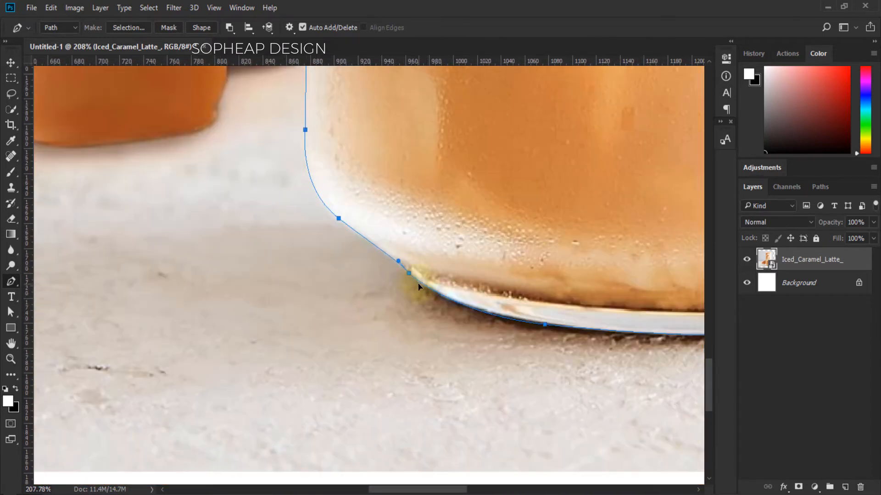
# - Convert the glass path to a selection and add a layer mask that hides everything in the photo except the glass
pyautogui.hotkey('ctrl', '0')
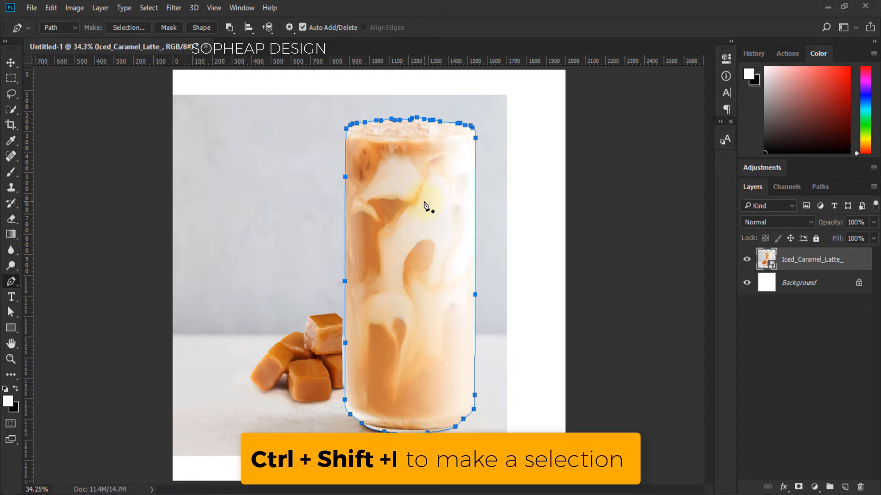
pyautogui.hotkey('ctrl', 'Return')
pyautogui.hotkey('ctrl', 'shift', 'i')
pyautogui.hotkey('ctrl', 'shift', 'i')
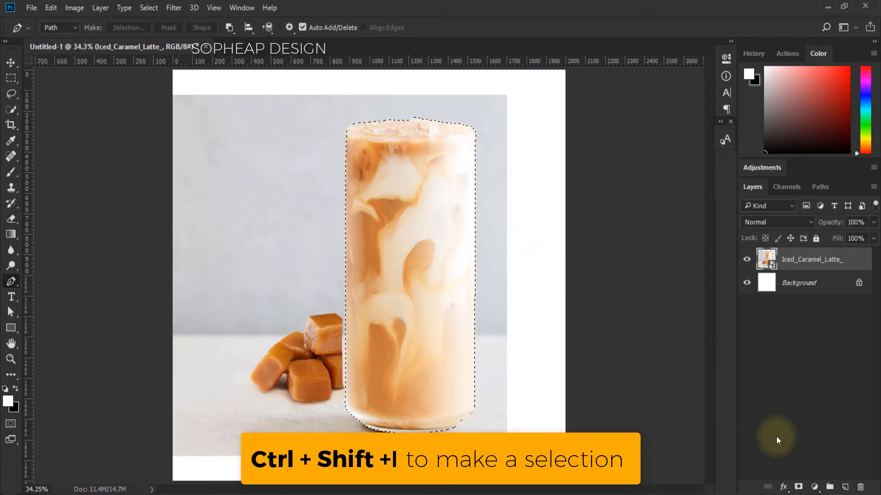
pyautogui.click(798, 487)
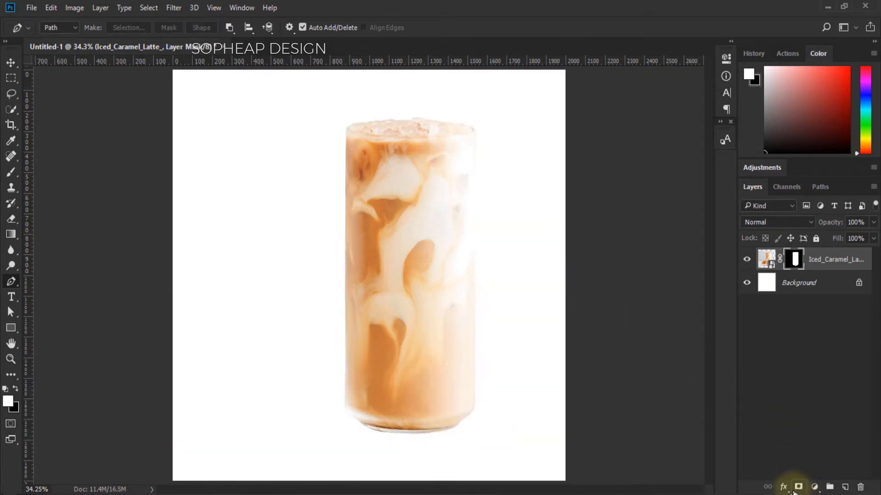
# - Move the masked glass slightly left and scale it down proportionally to about 64% with Free Transform
pyautogui.press('super+space')
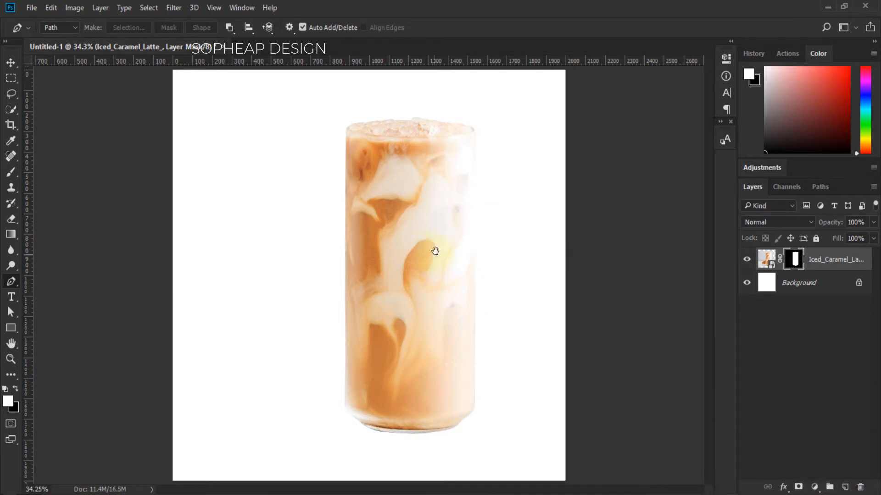
pyautogui.press('v')
pyautogui.moveTo(439, 257); pyautogui.dragTo(421, 271)
pyautogui.hotkey('ctrl', 't')
pyautogui.moveTo(492, 93); pyautogui.dragTo(436, 184)
pyautogui.press('Return')
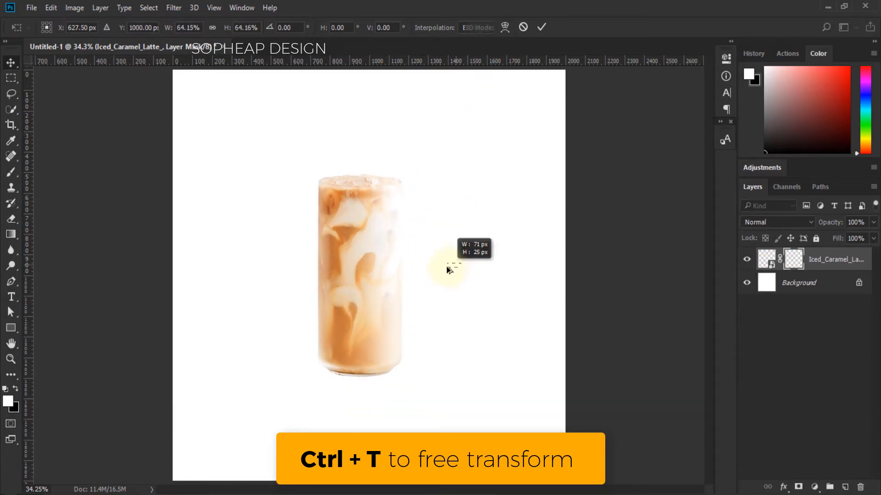
pyautogui.hotkey('ctrl', 'space')
pyautogui.moveTo(467, 293); pyautogui.dragTo(461, 295)
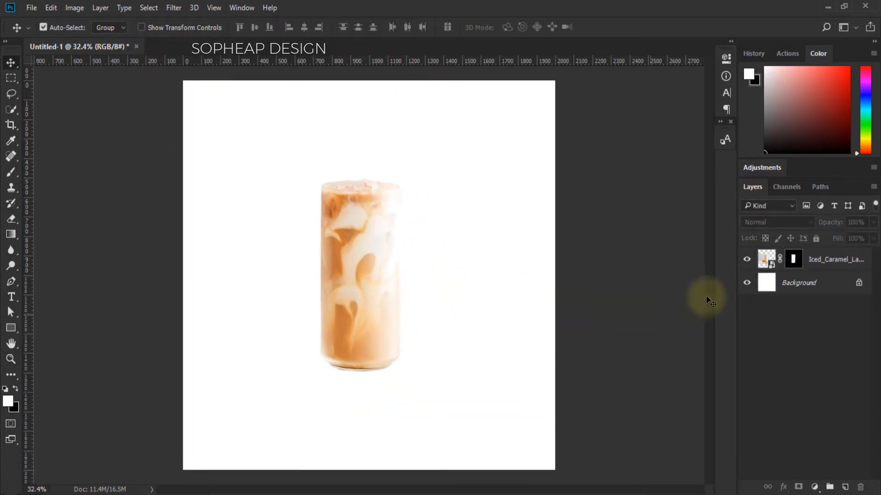
# - Add a solid color fill layer directly above the Background layer in light caramel #dca269, sampled from the drink
pyautogui.click(844, 287)
pyautogui.click(814, 487)
pyautogui.click(798, 228)
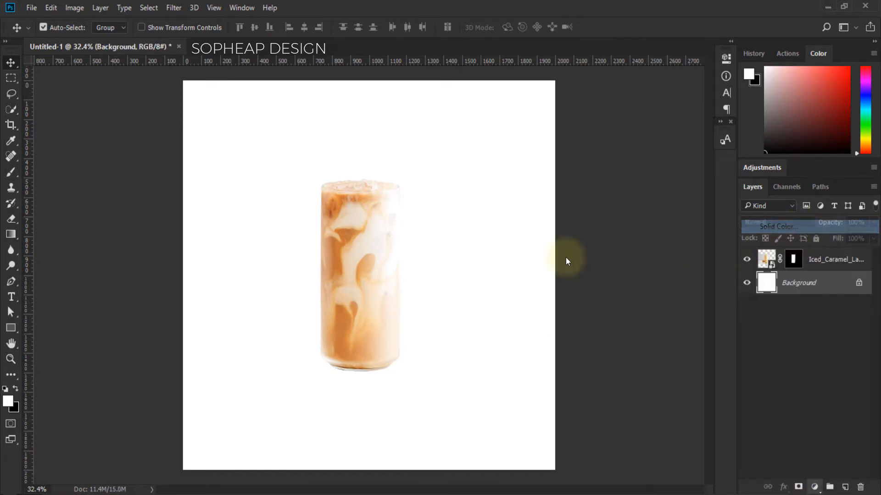
pyautogui.click(366, 345)
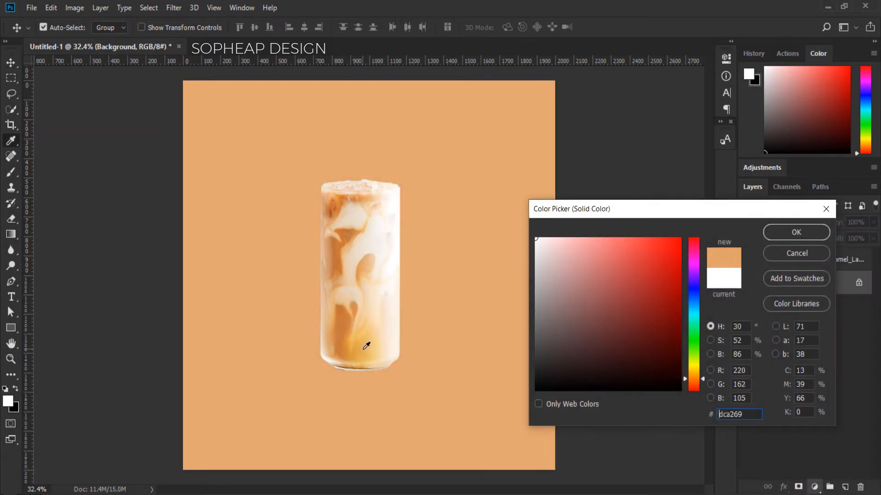
pyautogui.click(771, 232)
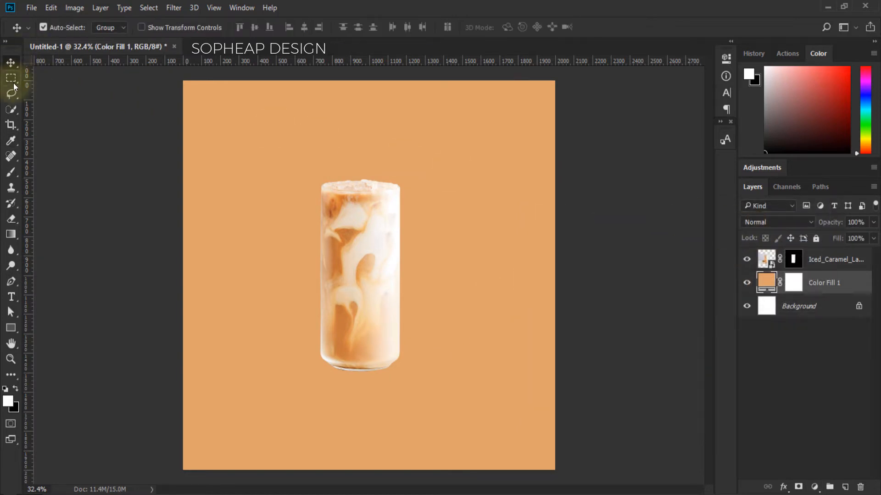
# - Add a solid color fill covering roughly the upper two thirds of the canvas in darker caramel #d38b50, sampled from the drink
pyautogui.click(12, 78)
pyautogui.moveTo(171, 73); pyautogui.dragTo(609, 329)
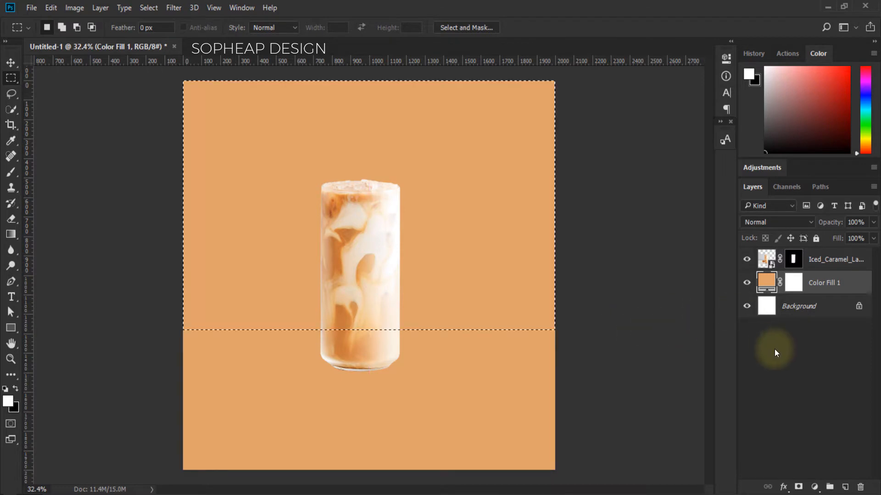
pyautogui.click(814, 487)
pyautogui.click(808, 228)
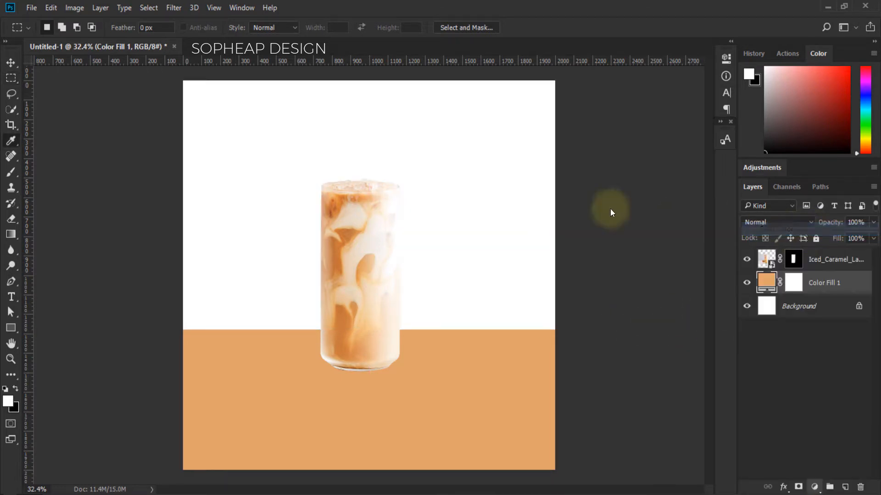
pyautogui.click(367, 345)
pyautogui.click(363, 345)
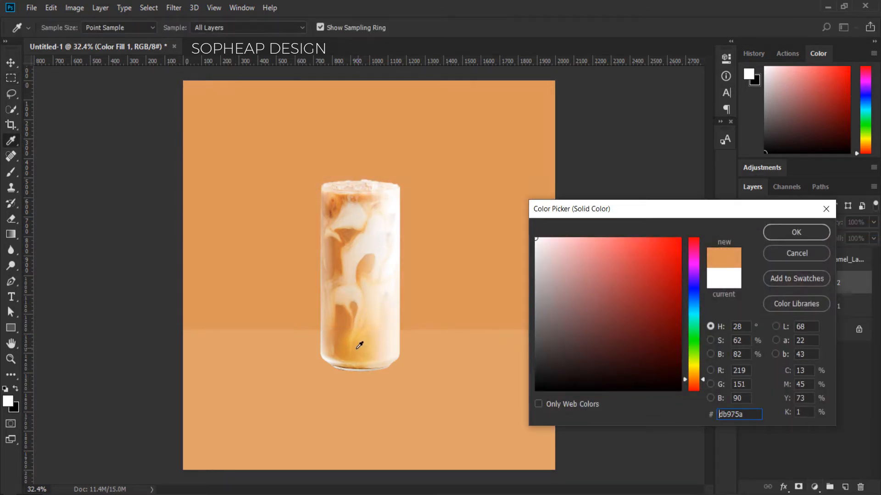
pyautogui.click(350, 348)
pyautogui.click(348, 345)
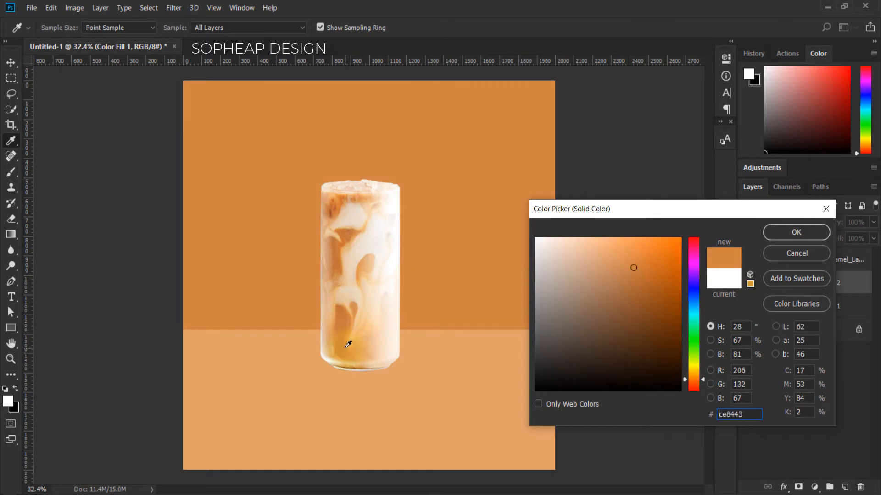
pyautogui.click(353, 346)
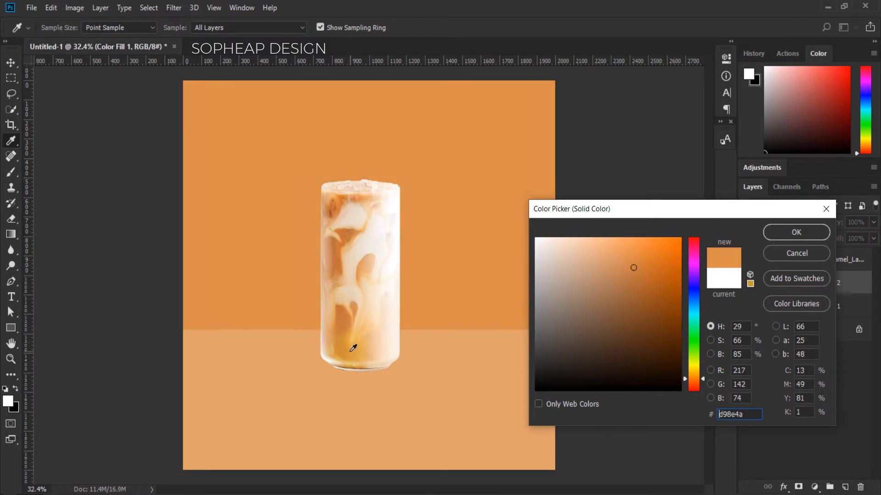
pyautogui.click(356, 350)
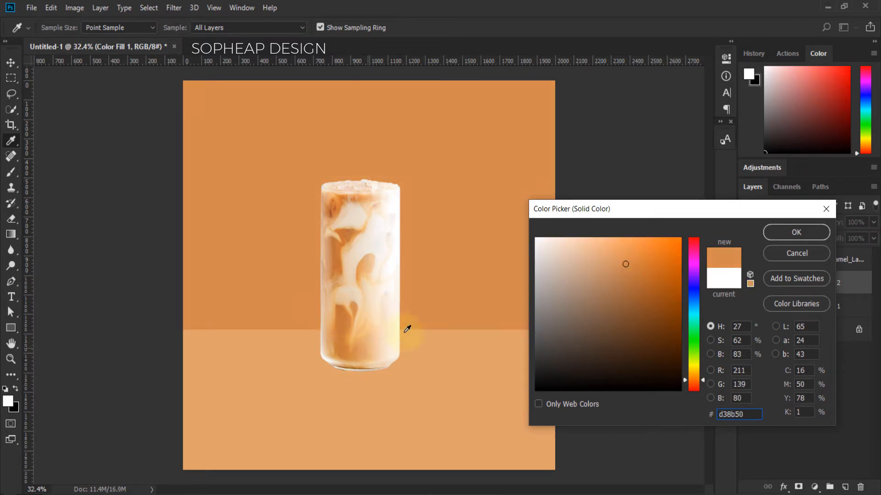
pyautogui.click(766, 233)
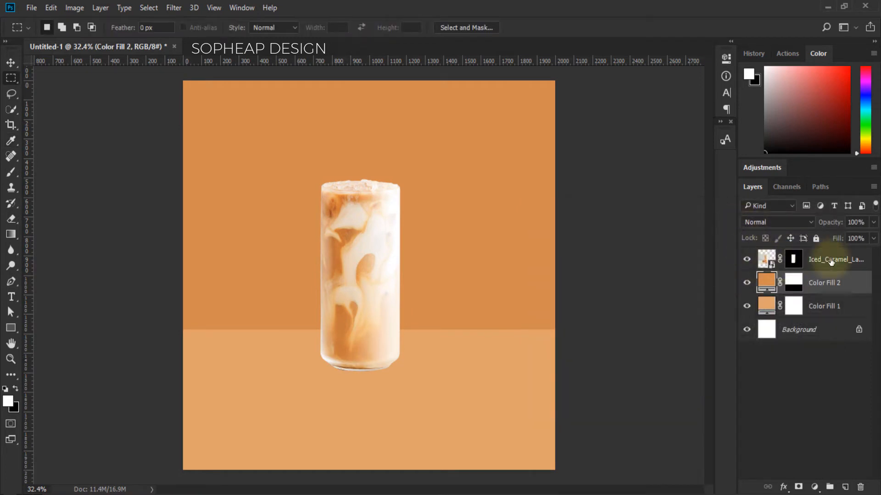
# - Draw a short vertical black-to-transparent gradient on a new layer above the darker caramel fill, fading upward from the line between the two background tones
pyautogui.click(10, 235)
pyautogui.click(8, 400)
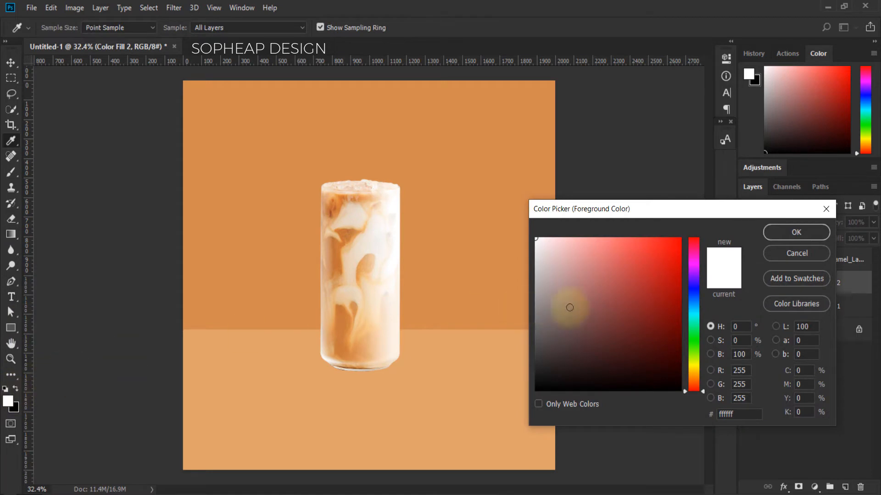
pyautogui.moveTo(569, 307); pyautogui.dragTo(539, 390)
pyautogui.click(775, 233)
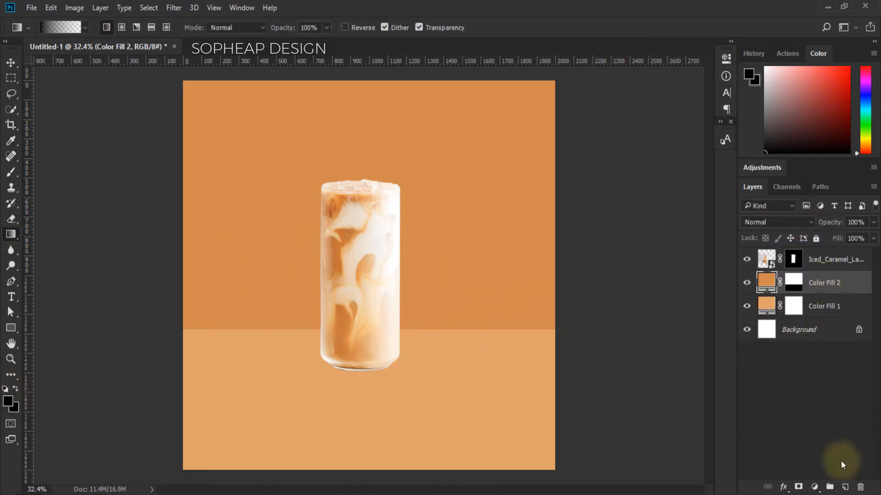
pyautogui.click(845, 487)
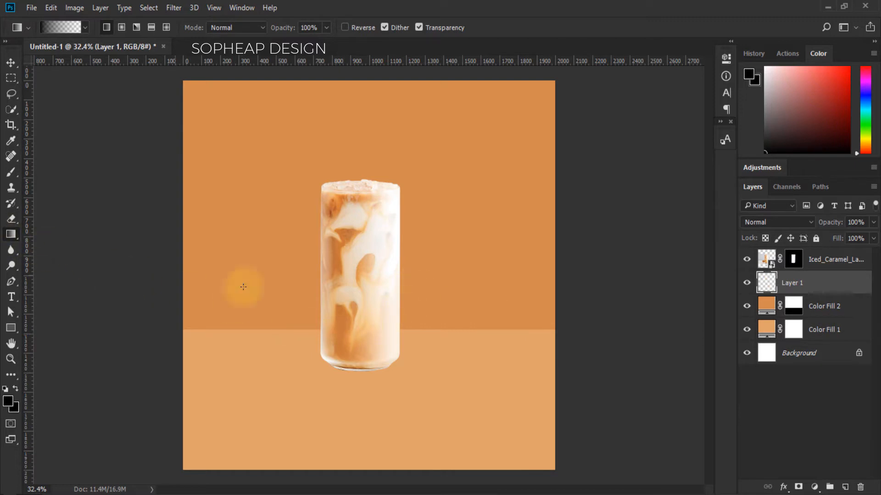
pyautogui.moveTo(366, 351); pyautogui.dragTo(364, 259)
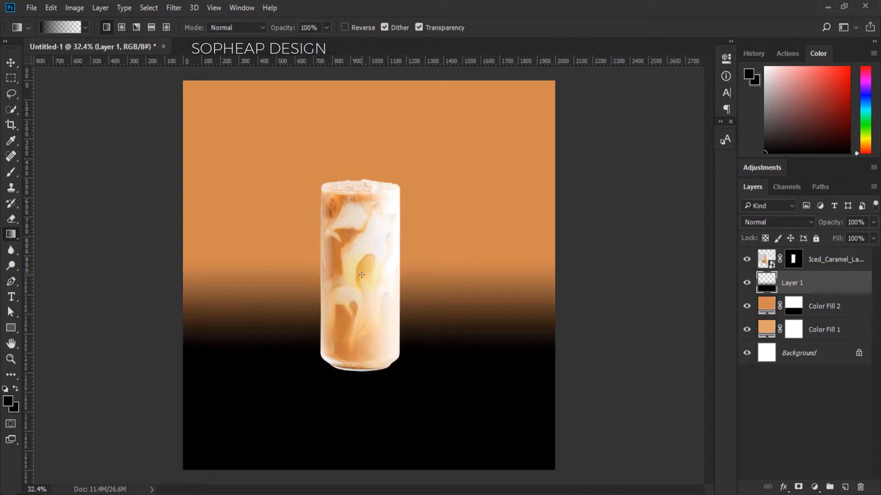
pyautogui.hotkey('ctrl', 'z')
pyautogui.moveTo(358, 334); pyautogui.dragTo(357, 310)
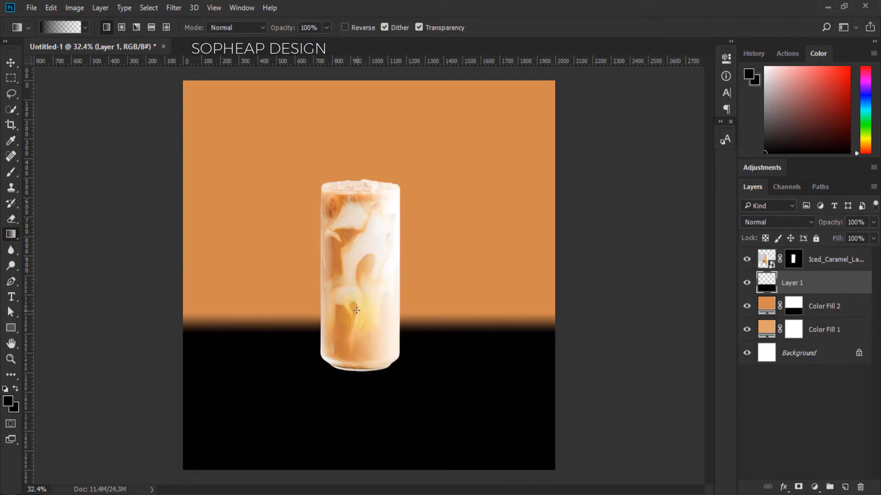
# - Mask the gradient layer to the darker fill's area and set it to Multiply blending at 10% opacity
pyautogui.keyDown('ctrl'); pyautogui.click(794, 307); pyautogui.keyUp('ctrl')
pyautogui.click(797, 485)
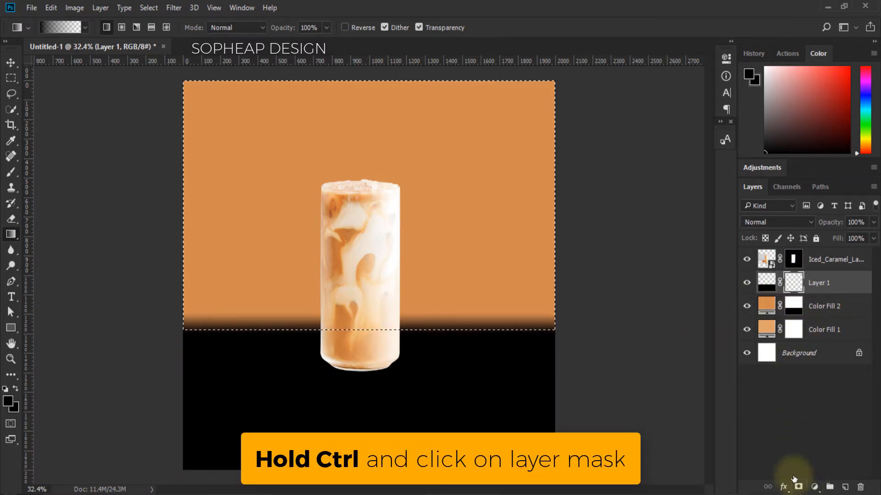
pyautogui.click(796, 223)
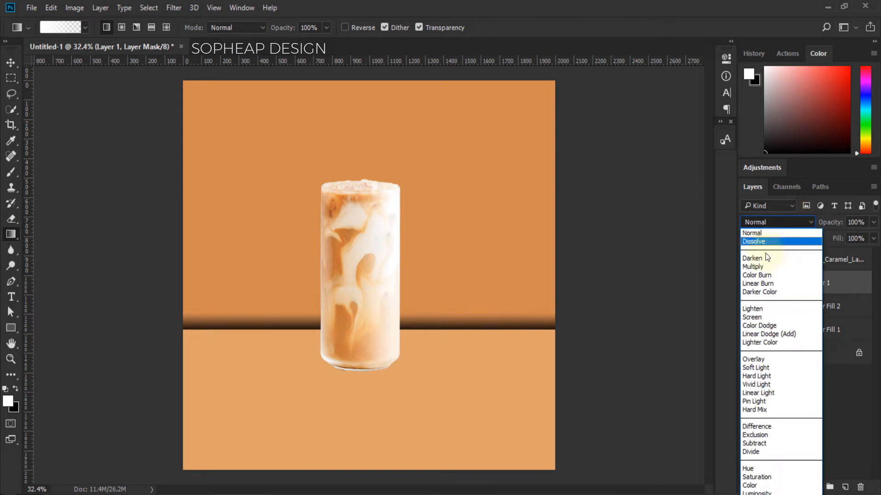
pyautogui.click(759, 263)
pyautogui.moveTo(828, 227); pyautogui.dragTo(782, 222)
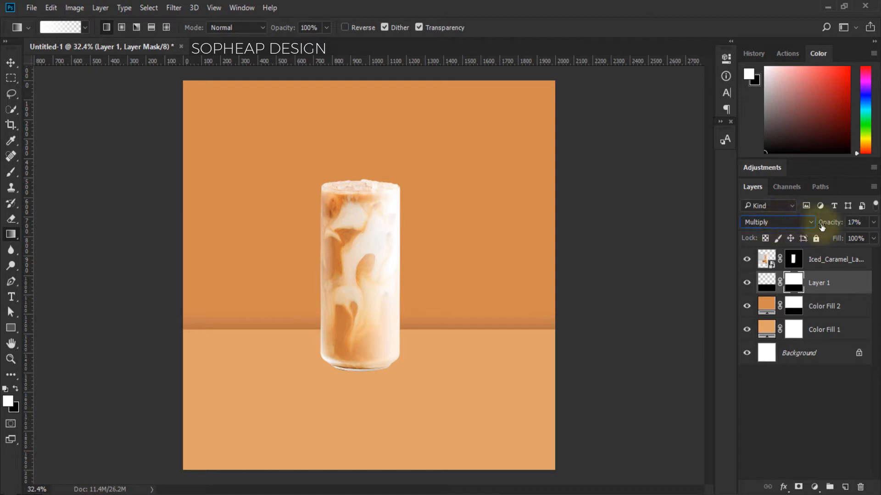
pyautogui.moveTo(821, 223); pyautogui.dragTo(815, 225)
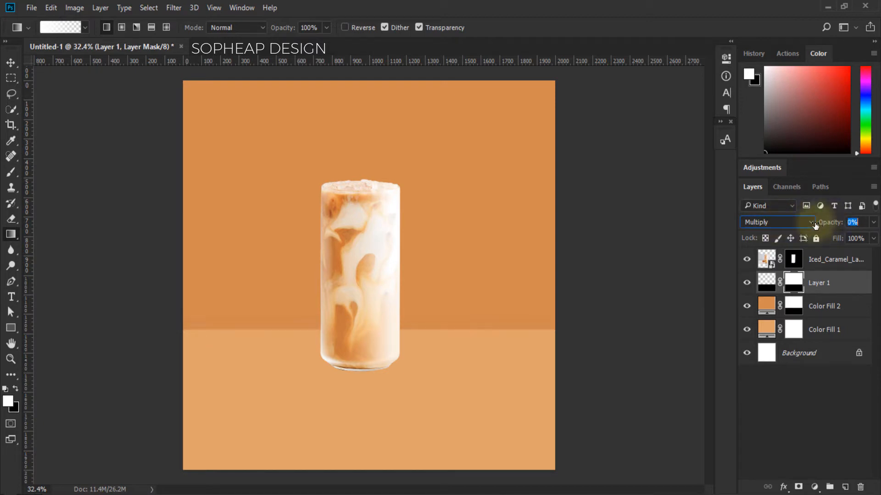
pyautogui.click(840, 223)
pyautogui.press('Return')
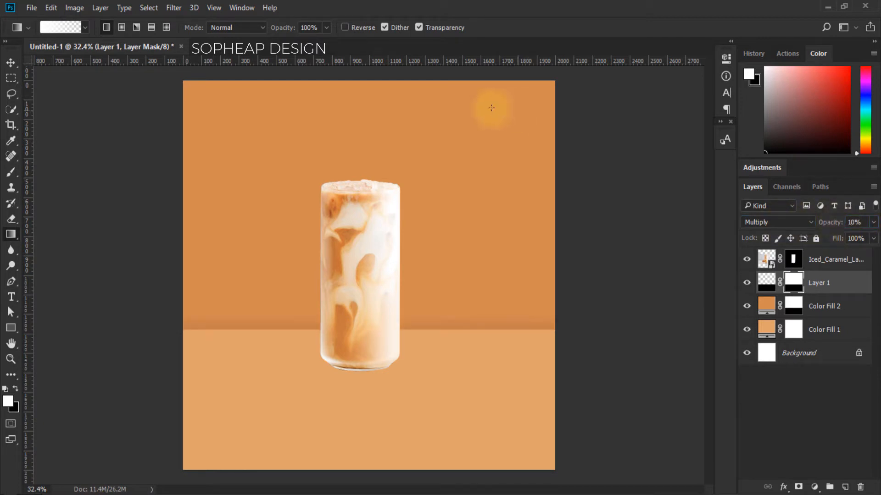
# - Compare the background with and without the gradient shadow, and move the glass down and left onto the lighter floor area
pyautogui.click(12, 66)
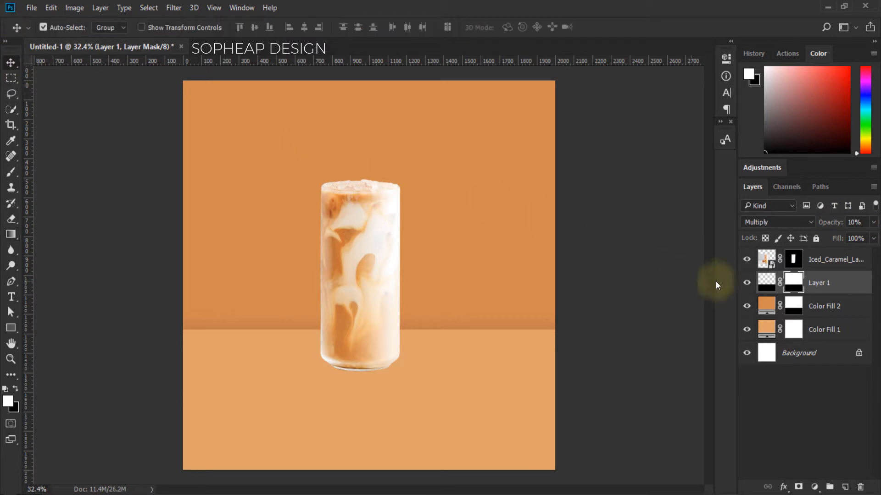
pyautogui.click(751, 283)
pyautogui.click(751, 283)
pyautogui.moveTo(373, 318); pyautogui.dragTo(333, 361)
# - Add a #bb753b solid color fill above the shadow layer, covering a rectangle against the canvas's right edge that spans about half its width and overlaps the floor
pyautogui.click(13, 78)
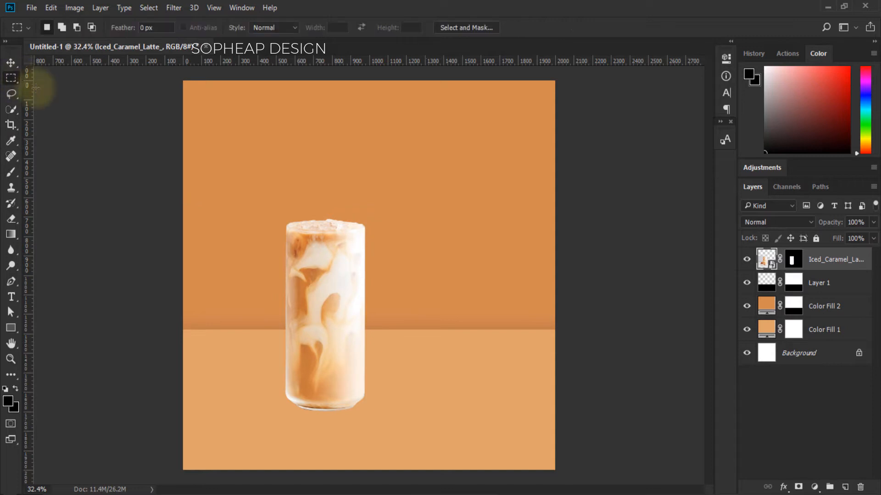
pyautogui.click(825, 281)
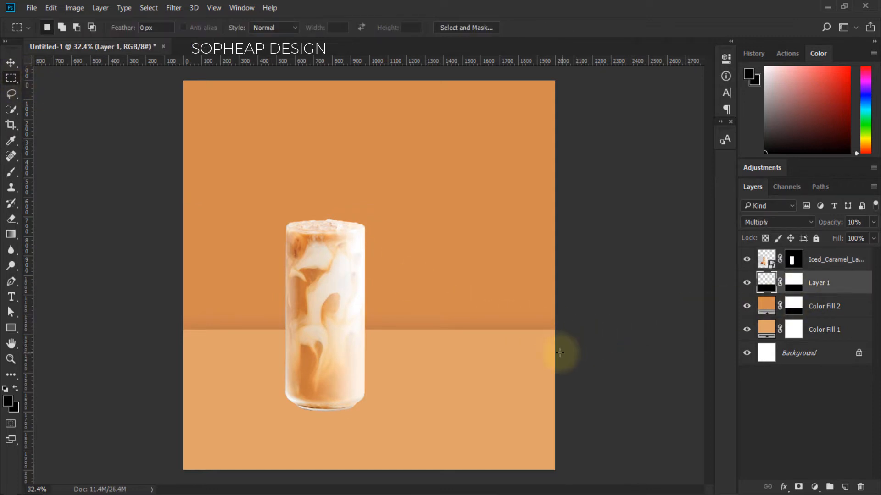
pyautogui.moveTo(555, 358); pyautogui.dragTo(371, 154)
pyautogui.click(815, 487)
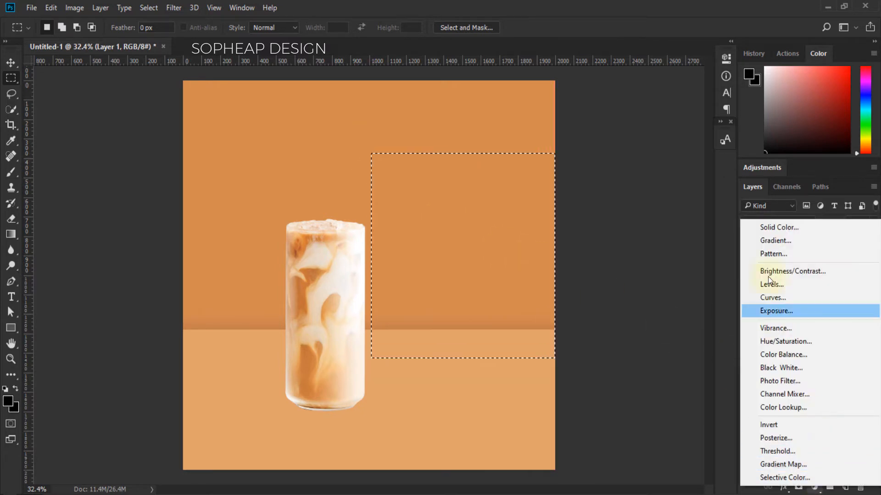
pyautogui.click(779, 225)
pyautogui.click(333, 305)
pyautogui.click(305, 298)
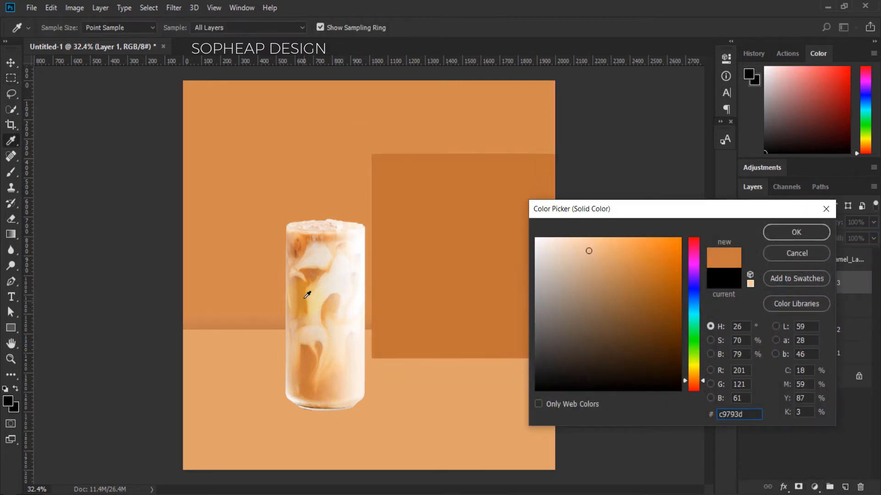
pyautogui.click(306, 300)
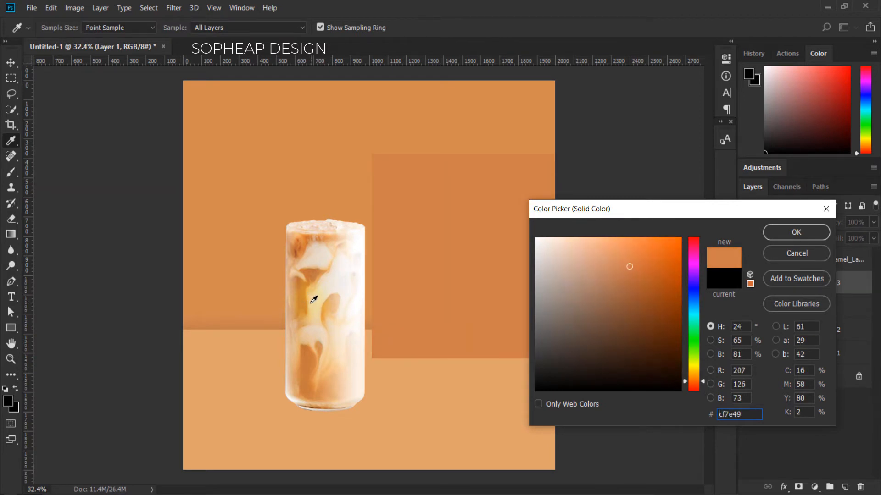
pyautogui.moveTo(307, 287)
pyautogui.mouseDown()
pyautogui.moveTo(314, 358)
pyautogui.moveTo(341, 381)
pyautogui.moveTo(315, 391)
pyautogui.moveTo(257, 269)
pyautogui.mouseUp()
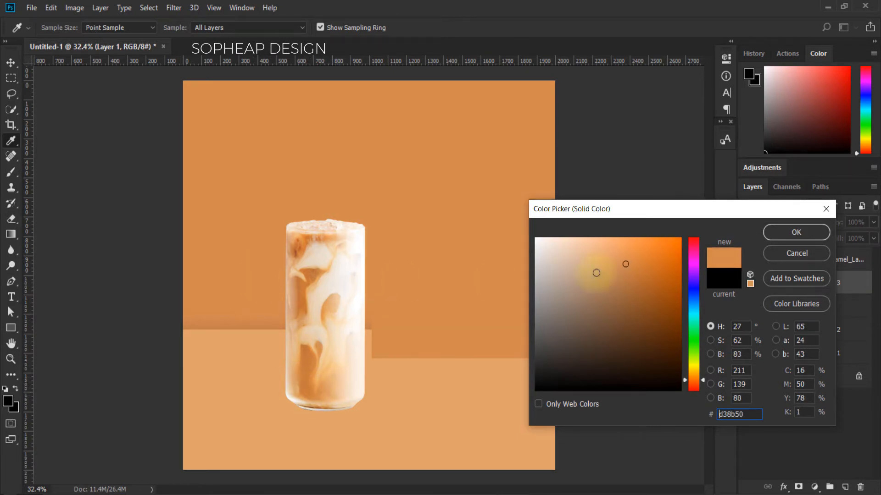
pyautogui.moveTo(625, 262)
pyautogui.mouseDown()
pyautogui.moveTo(645, 306)
pyautogui.moveTo(634, 277)
pyautogui.mouseUp()
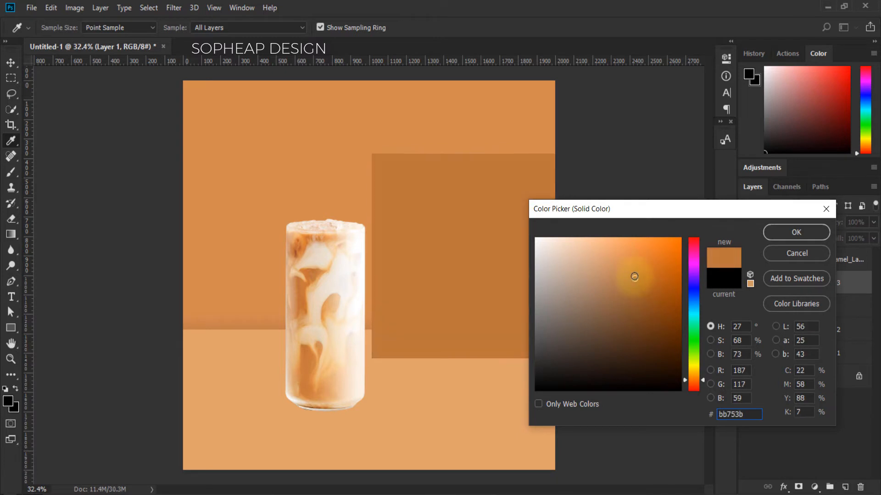
pyautogui.click(766, 235)
pyautogui.press('m')
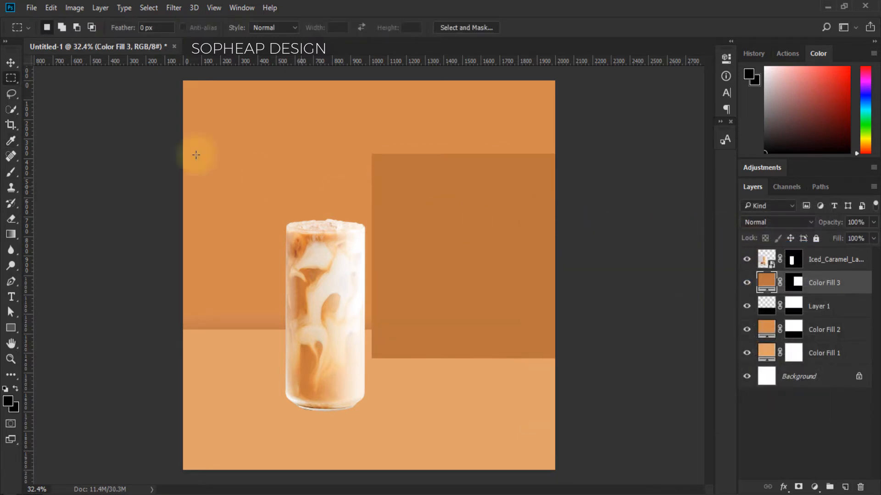
# - Move the glass to the lower-left area of the canvas and hide its layer
pyautogui.click(14, 62)
pyautogui.moveTo(302, 372); pyautogui.dragTo(234, 407)
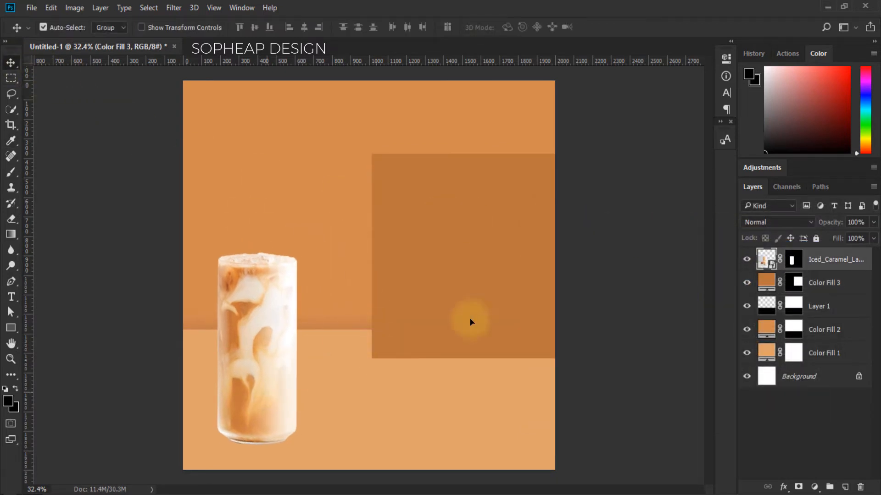
pyautogui.click(747, 260)
# - On a new layer directly below the dark brown panel, fill a small rectangle behind the panel's lower-left corner with black
pyautogui.click(834, 305)
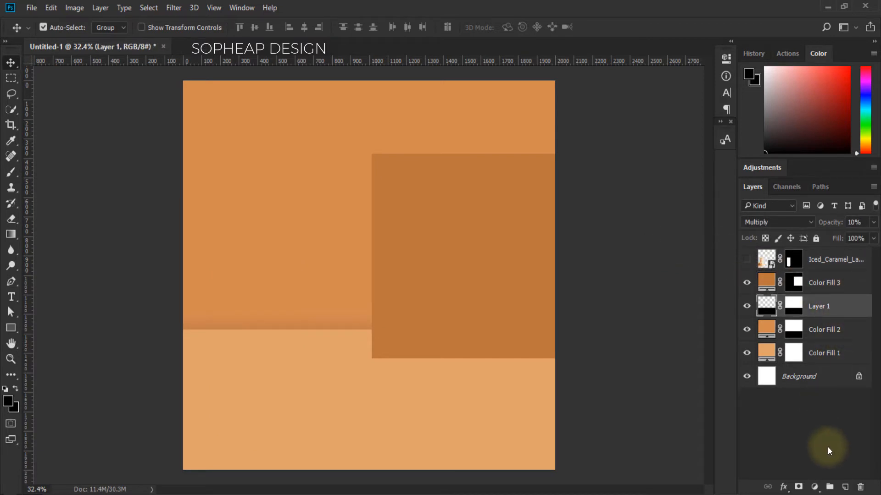
pyautogui.click(843, 487)
pyautogui.click(11, 78)
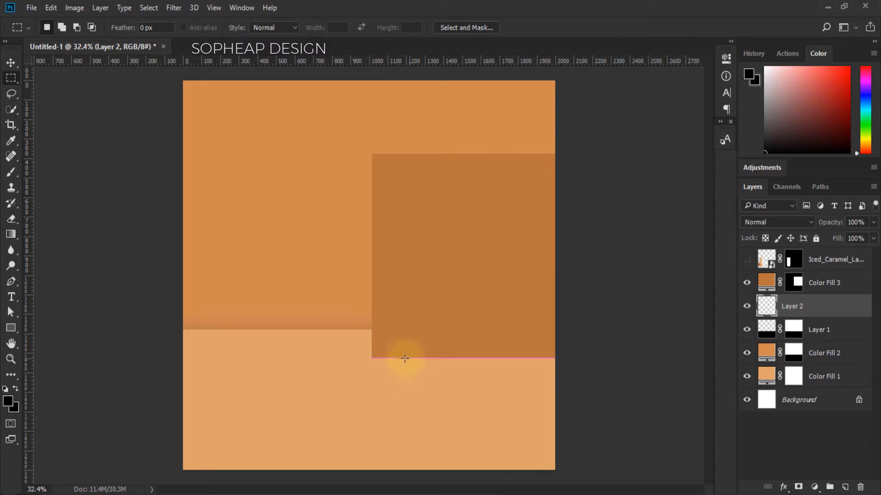
pyautogui.moveTo(412, 359); pyautogui.dragTo(347, 328)
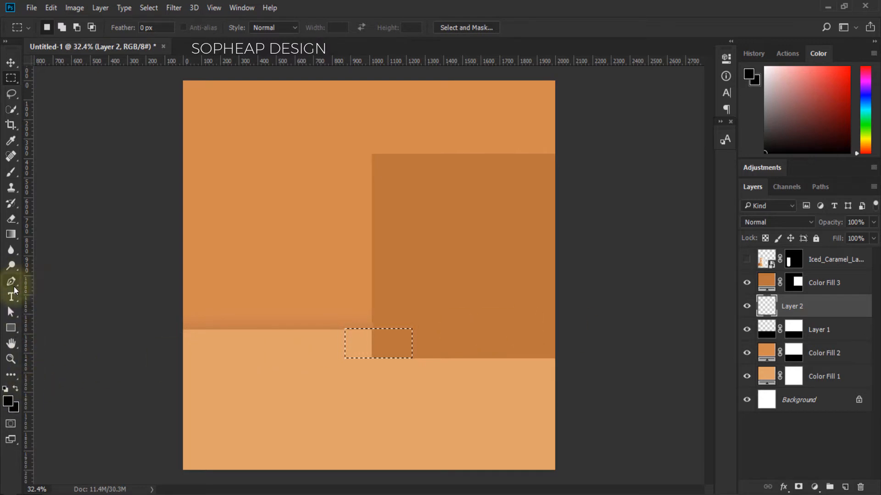
pyautogui.rightClick(27, 232)
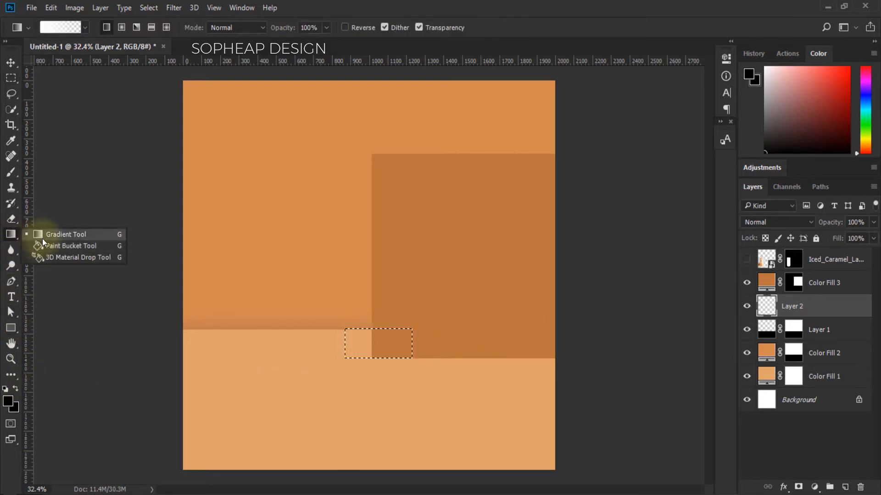
pyautogui.click(46, 241)
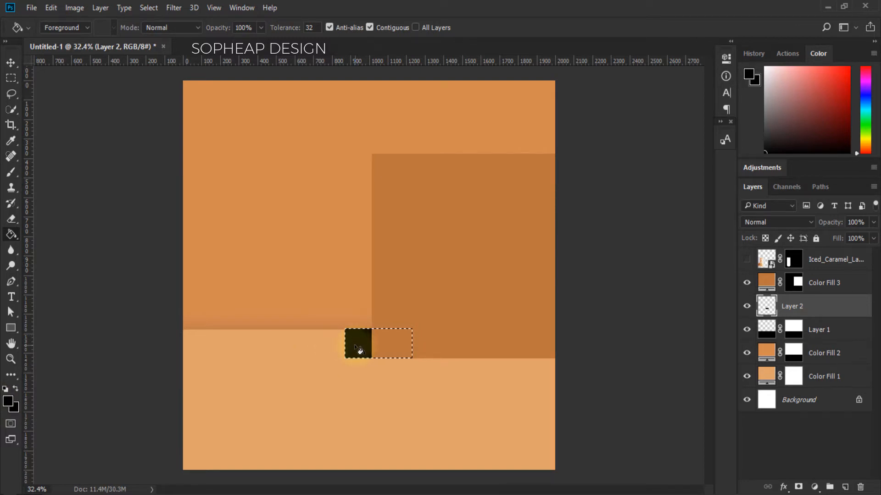
# - Slant the black rectangle with Free Transform and position it so its diagonal edge meets the brown panel's lower-left corner
pyautogui.press('v')
pyautogui.hotkey('ctrl', 't')
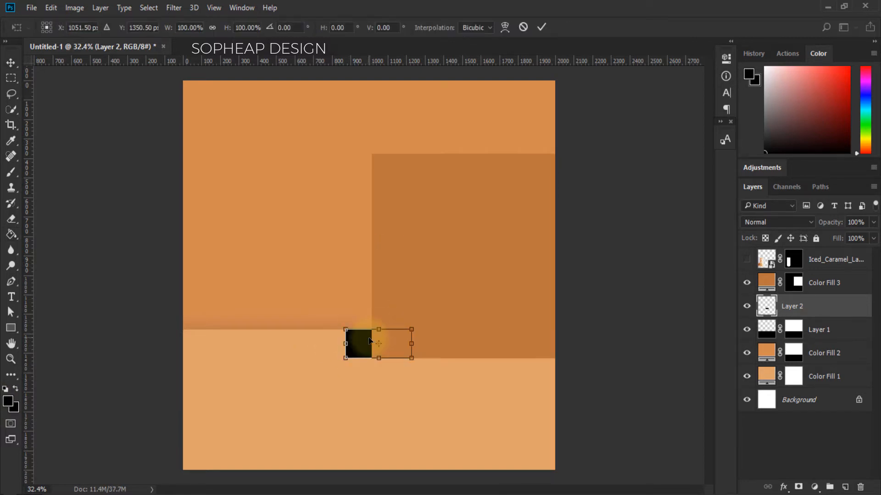
pyautogui.rightClick(370, 338)
pyautogui.click(417, 201)
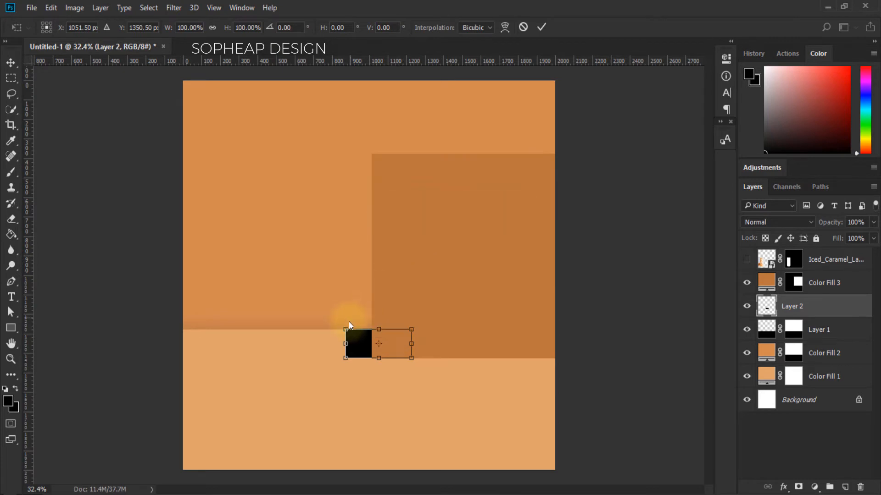
pyautogui.moveTo(324, 334); pyautogui.dragTo(323, 330)
pyautogui.moveTo(345, 358); pyautogui.dragTo(422, 358)
pyautogui.press('Return')
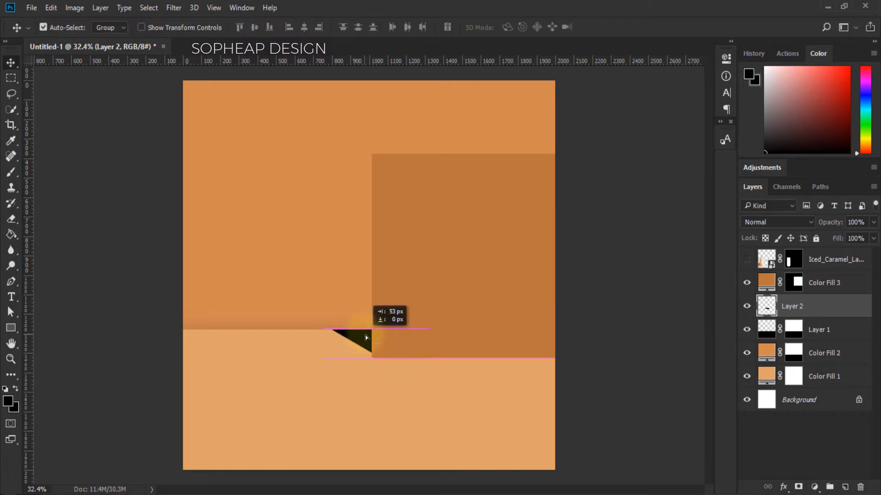
pyautogui.moveTo(365, 337); pyautogui.dragTo(356, 335)
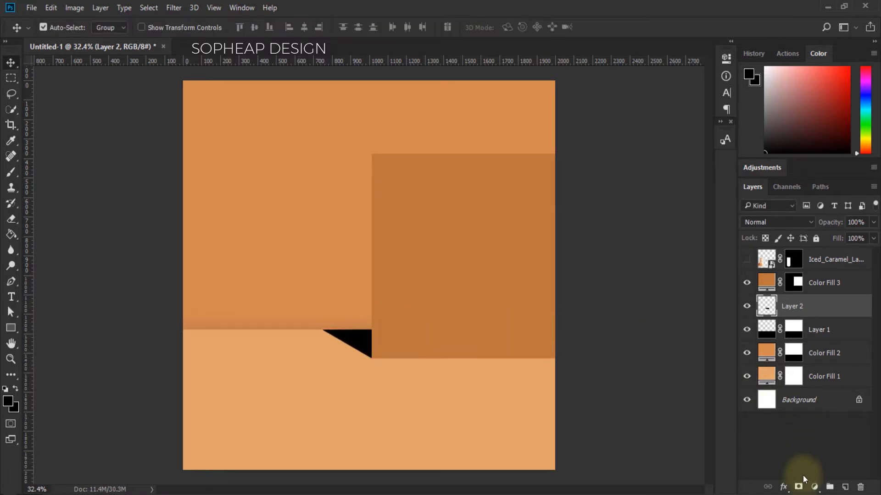
# - Add a layer mask to the black shadow shape and fade its upper part with a short vertical black-to-transparent gradient
pyautogui.click(799, 487)
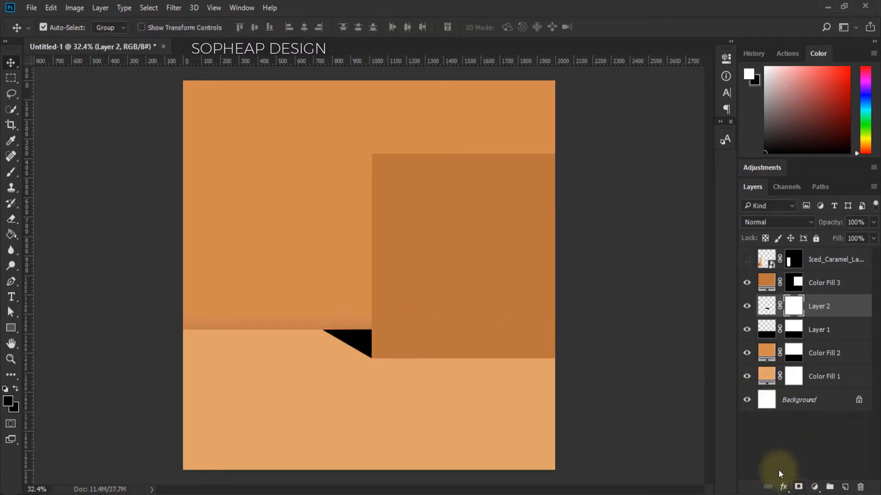
pyautogui.rightClick(11, 235)
pyautogui.click(44, 233)
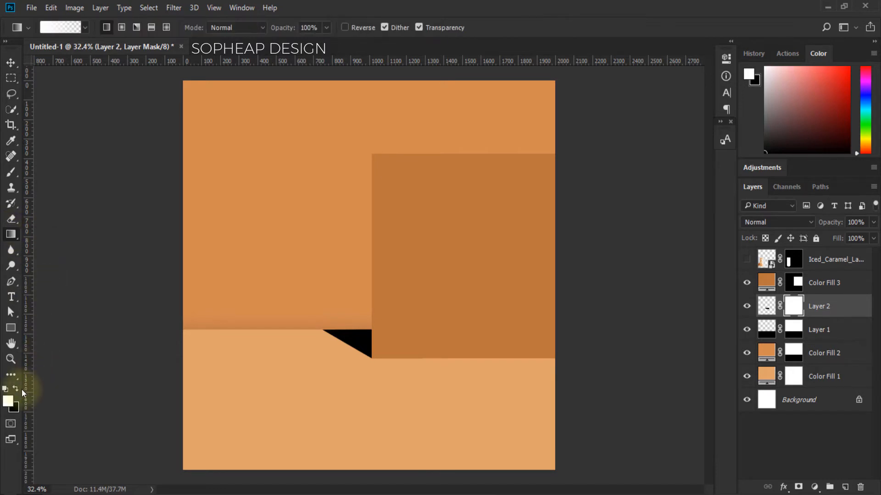
pyautogui.click(16, 389)
pyautogui.moveTo(363, 326); pyautogui.dragTo(427, 356)
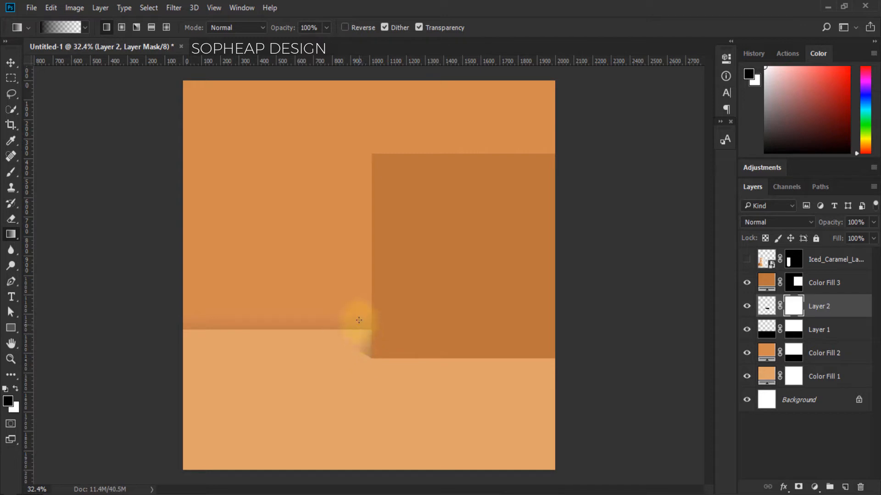
pyautogui.hotkey('ctrl', 'z')
pyautogui.moveTo(359, 317); pyautogui.dragTo(372, 362)
pyautogui.hotkey('ctrl', 'z')
pyautogui.moveTo(381, 319); pyautogui.dragTo(372, 376)
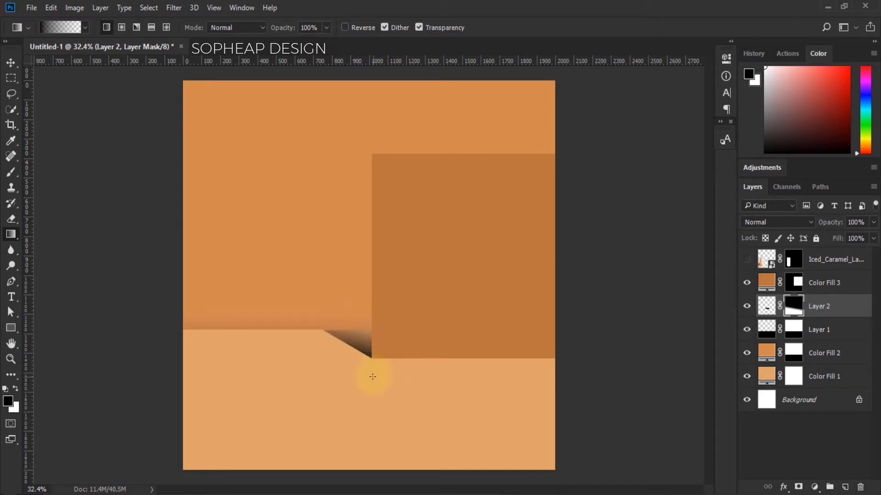
pyautogui.hotkey('ctrl', 'z')
pyautogui.moveTo(368, 327); pyautogui.dragTo(368, 354)
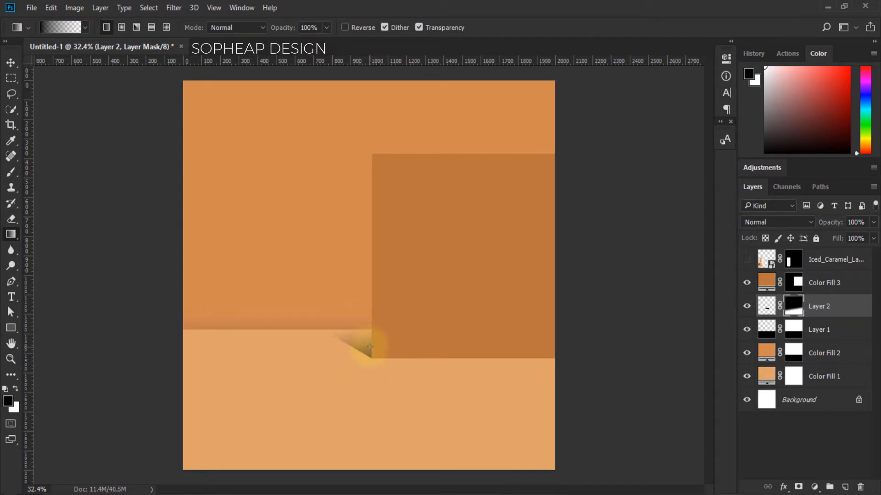
pyautogui.click(759, 305)
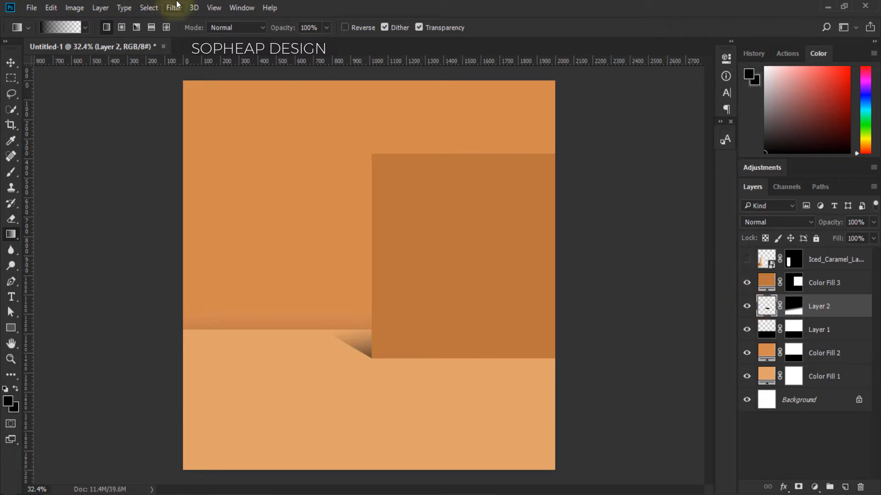
# - Soften the black shadow shape with a 5.2-pixel Gaussian Blur and set its layer to Multiply at 90% opacity
pyautogui.click(174, 8)
pyautogui.click(343, 185)
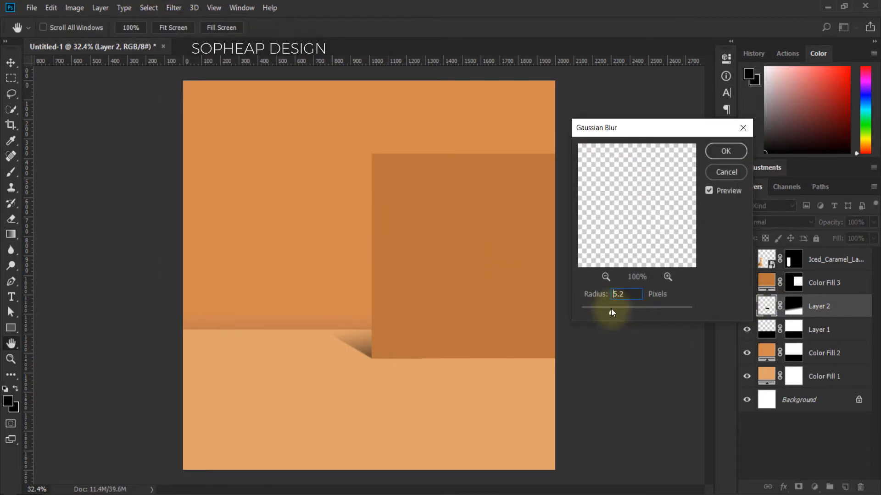
pyautogui.click(732, 174)
pyautogui.press('g')
pyautogui.click(778, 222)
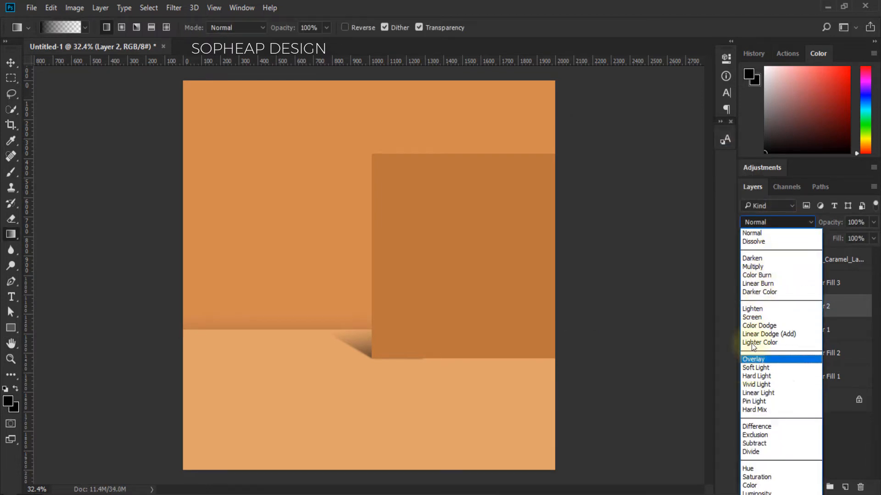
pyautogui.click(761, 266)
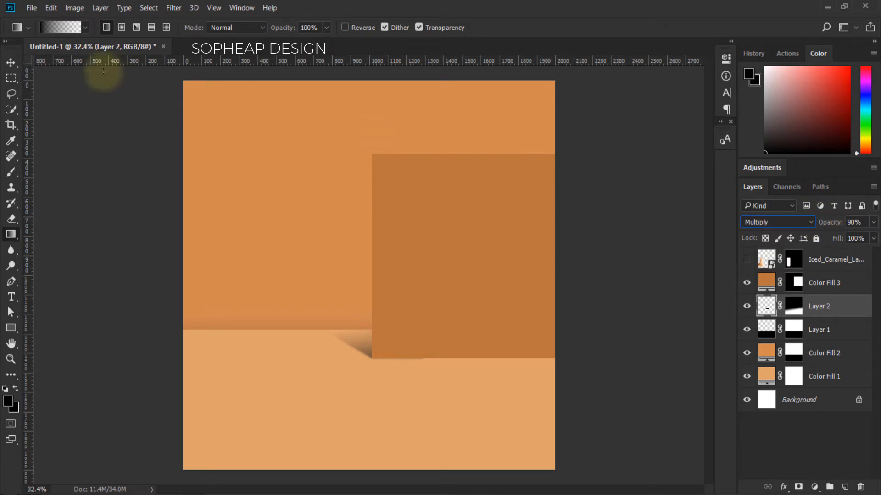
# - Above Layer 1, add a solid colour fill of #90521e over a rectangle about 1125 px wide in the canvas's upper-left area
pyautogui.click(11, 62)
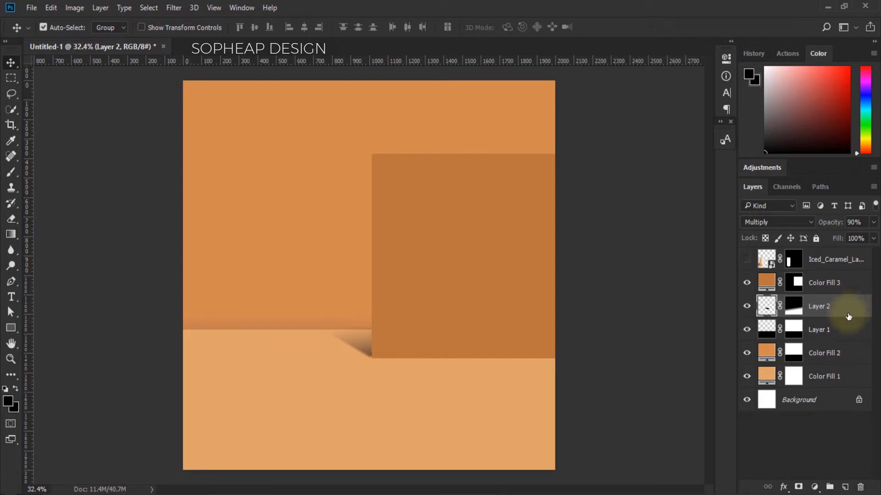
pyautogui.click(843, 286)
pyautogui.click(842, 305)
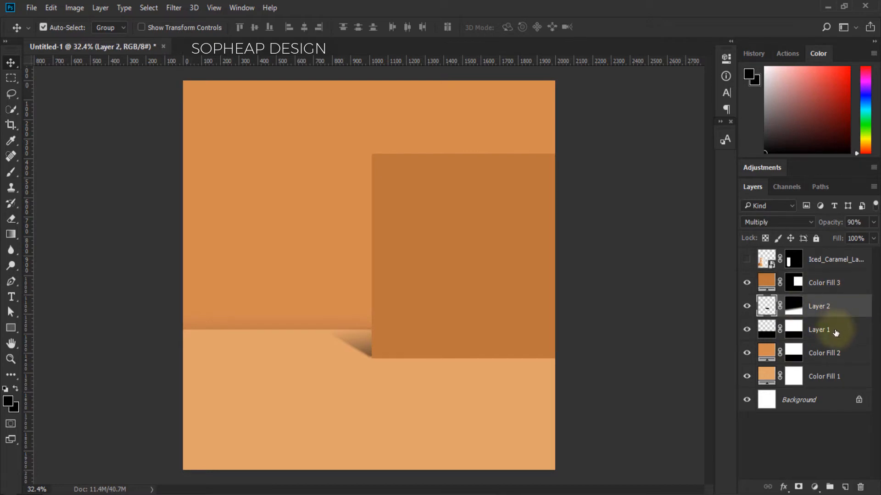
pyautogui.click(835, 333)
pyautogui.click(11, 78)
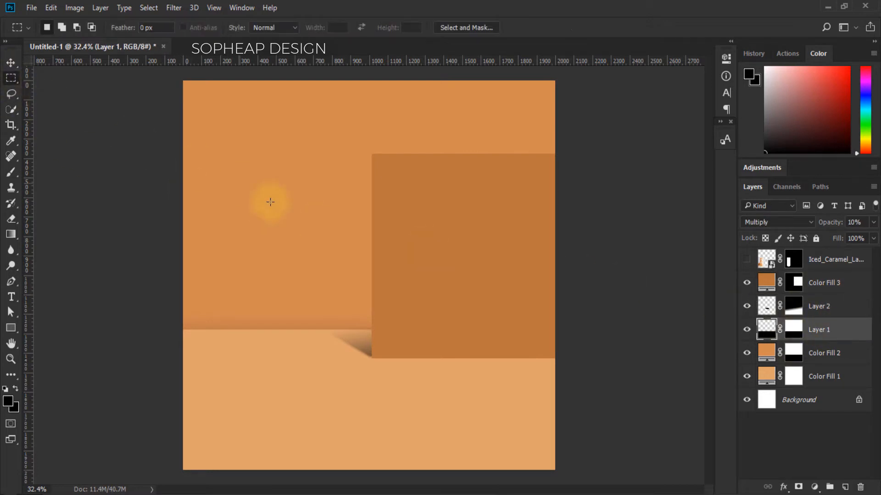
pyautogui.moveTo(183, 80); pyautogui.dragTo(392, 338)
pyautogui.click(814, 487)
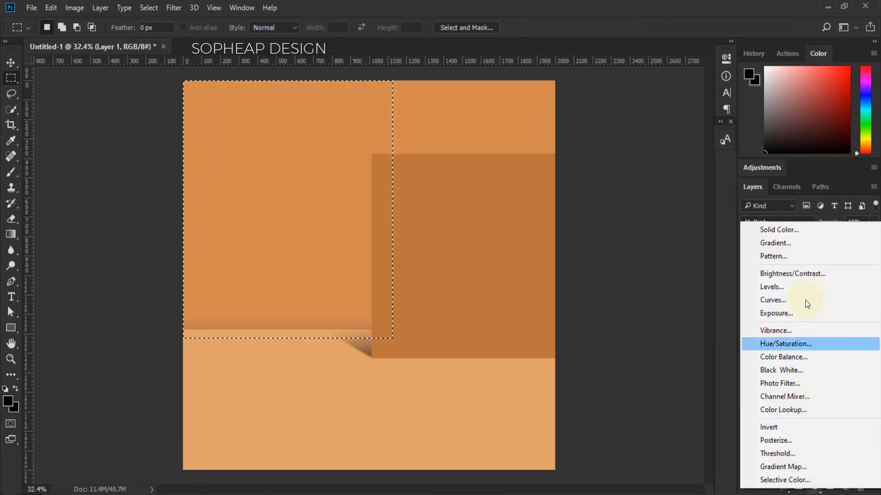
pyautogui.click(797, 229)
pyautogui.click(497, 262)
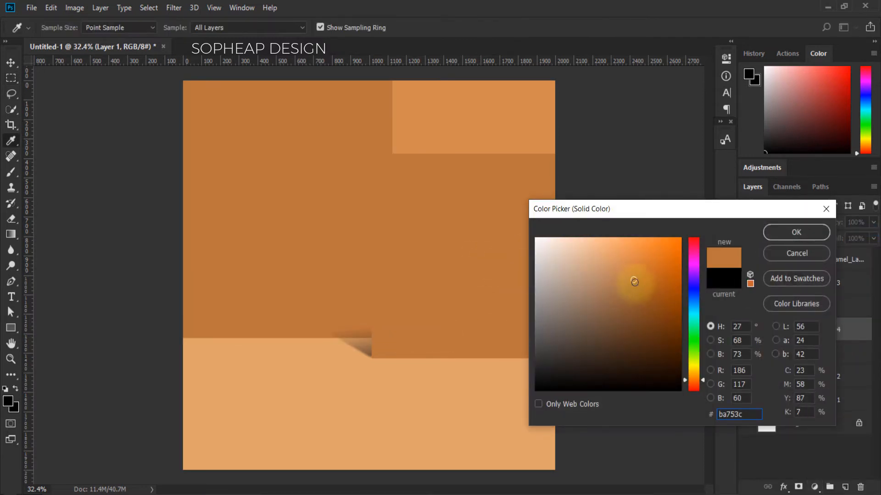
pyautogui.moveTo(634, 281); pyautogui.dragTo(650, 305)
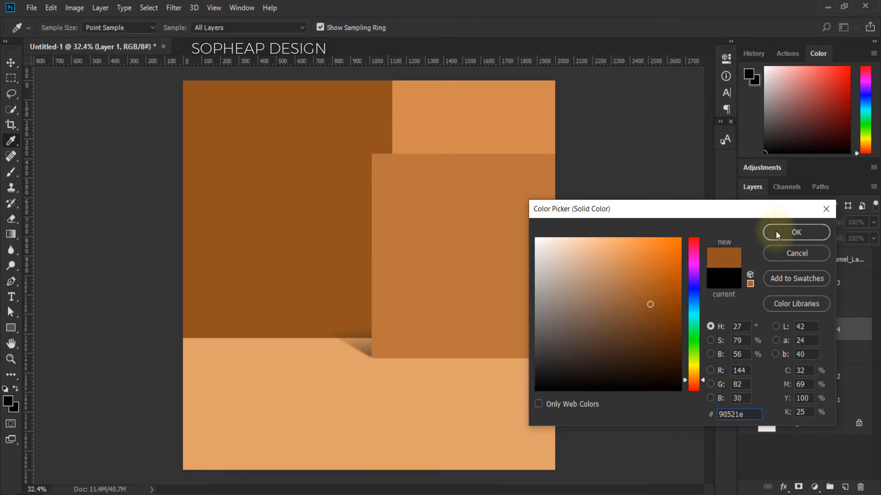
pyautogui.click(775, 232)
# - Shorten the new dark brown panel with Free Transform by lowering its upper edge about 200 px
pyautogui.click(11, 62)
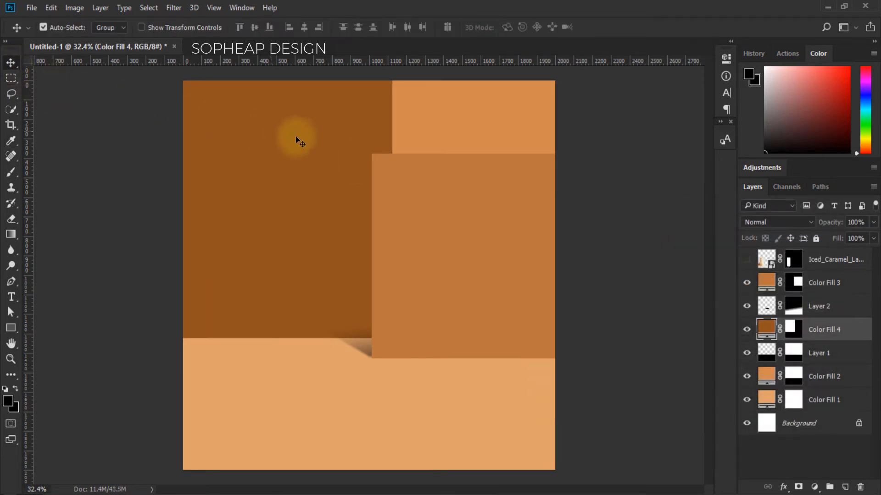
pyautogui.hotkey('ctrl', 't')
pyautogui.moveTo(288, 81); pyautogui.dragTo(289, 121)
pyautogui.press('Return')
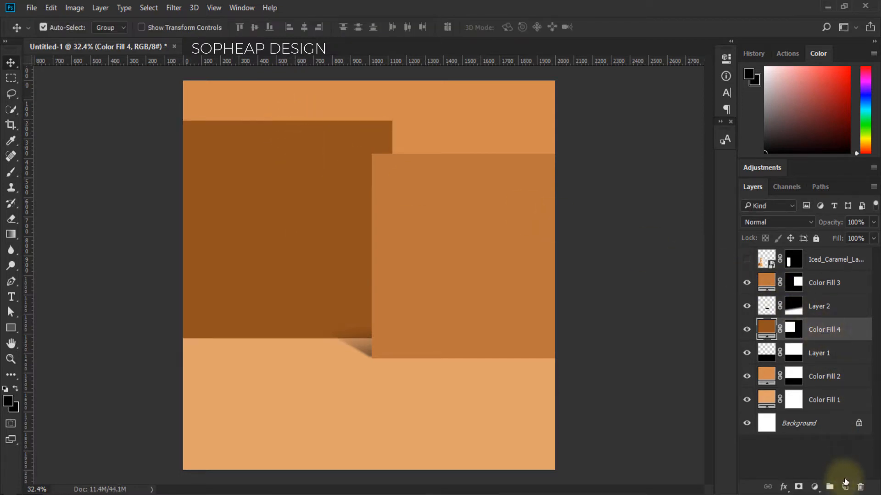
# - Add a new Multiply layer directly above the Color Fill 4 panel and enlarge the brush to 250 px
pyautogui.click(846, 483)
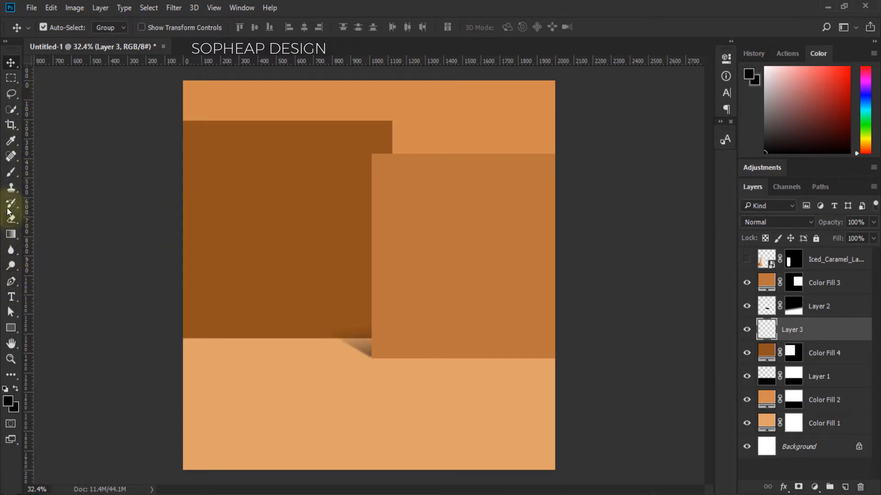
pyautogui.click(10, 173)
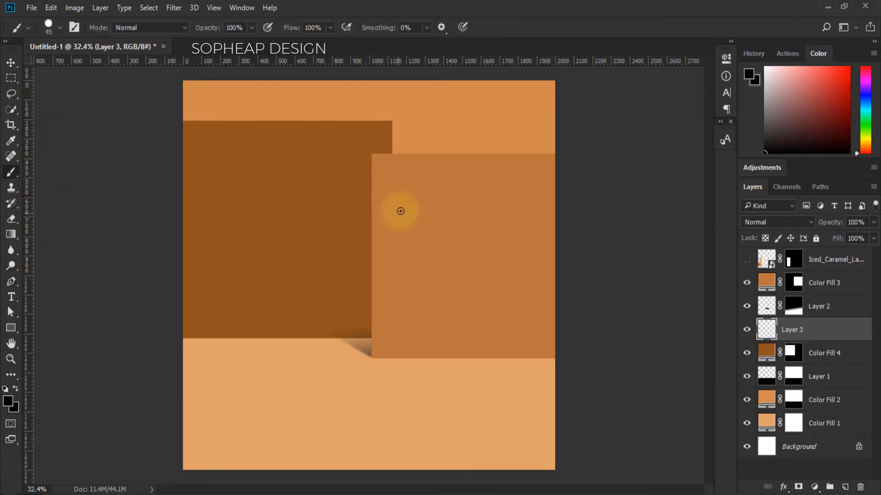
pyautogui.press(']')
pyautogui.press(']')
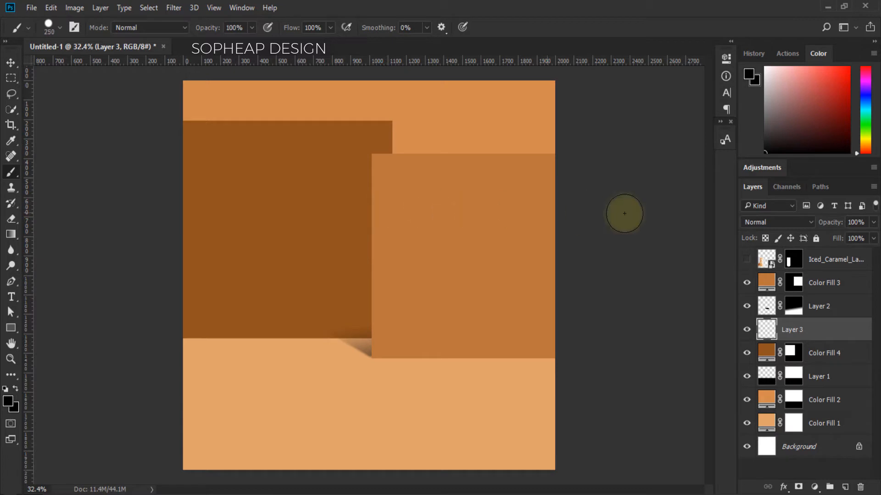
pyautogui.click(775, 222)
pyautogui.click(749, 266)
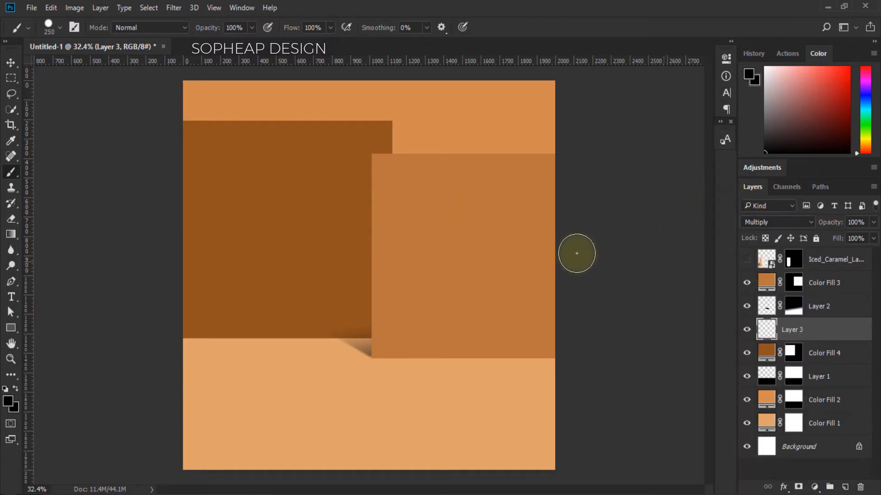
# - Paint a black shadow with a soft round brush along the left edge of the right-hand panel
pyautogui.moveTo(387, 290)
pyautogui.mouseDown()
pyautogui.moveTo(385, 235)
pyautogui.moveTo(388, 312)
pyautogui.moveTo(387, 222)
pyautogui.mouseUp()
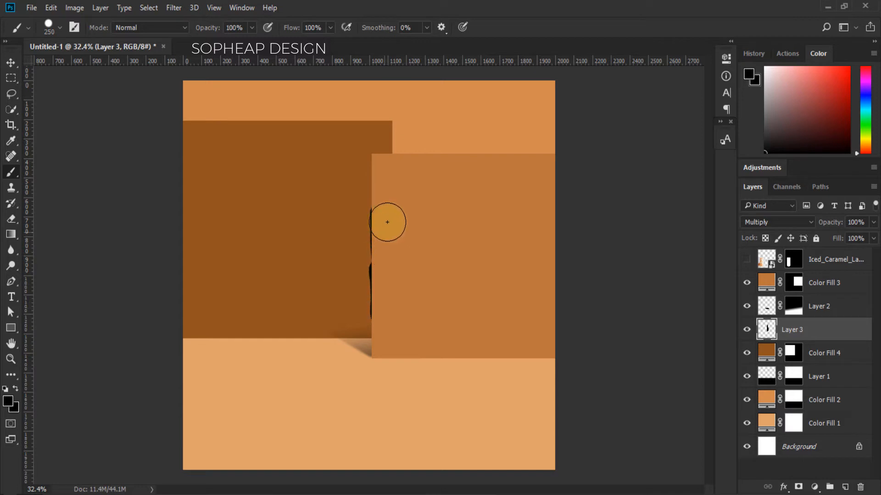
pyautogui.hotkey('ctrl', 'z')
pyautogui.rightClick(368, 252)
pyautogui.doubleClick(408, 316)
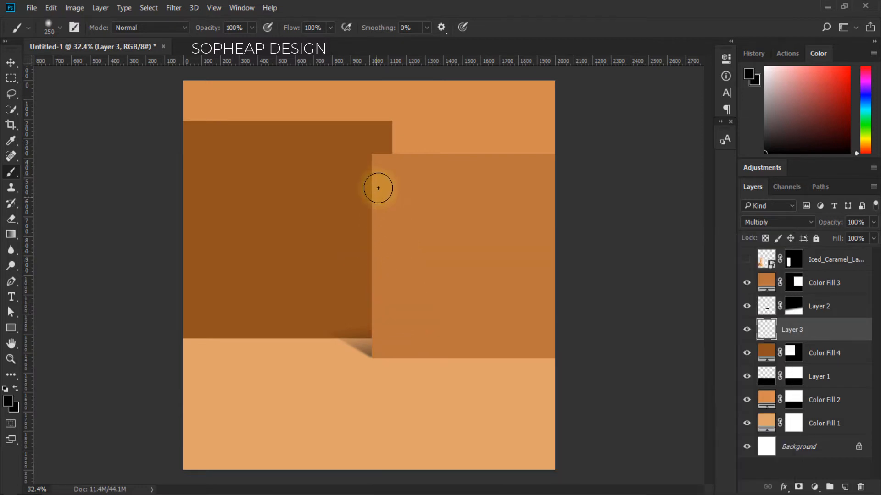
pyautogui.moveTo(381, 180)
pyautogui.mouseDown()
pyautogui.moveTo(384, 303)
pyautogui.moveTo(382, 165)
pyautogui.moveTo(393, 311)
pyautogui.moveTo(383, 334)
pyautogui.mouseUp()
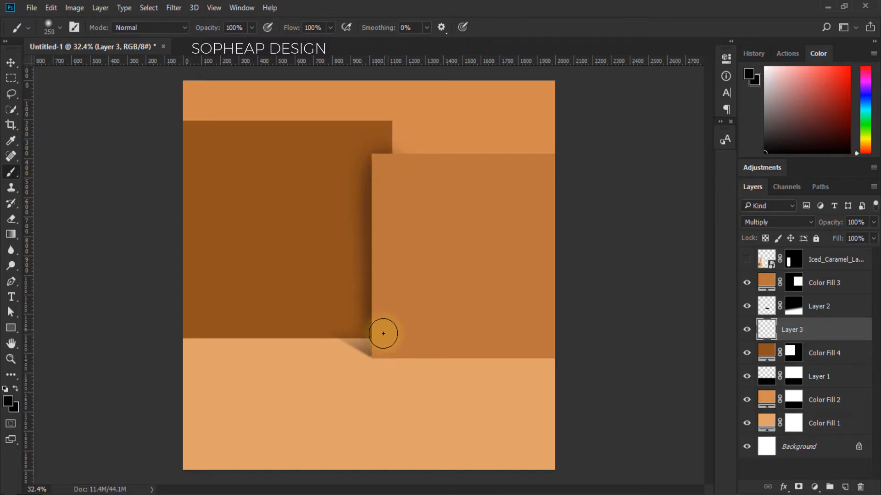
# - Clip the painted shadow layer to the Color Fill 4 panel and lower its opacity to 45%
pyautogui.keyDown('alt'); pyautogui.click(802, 342); pyautogui.keyUp('alt')
pyautogui.moveTo(835, 222); pyautogui.dragTo(824, 222)
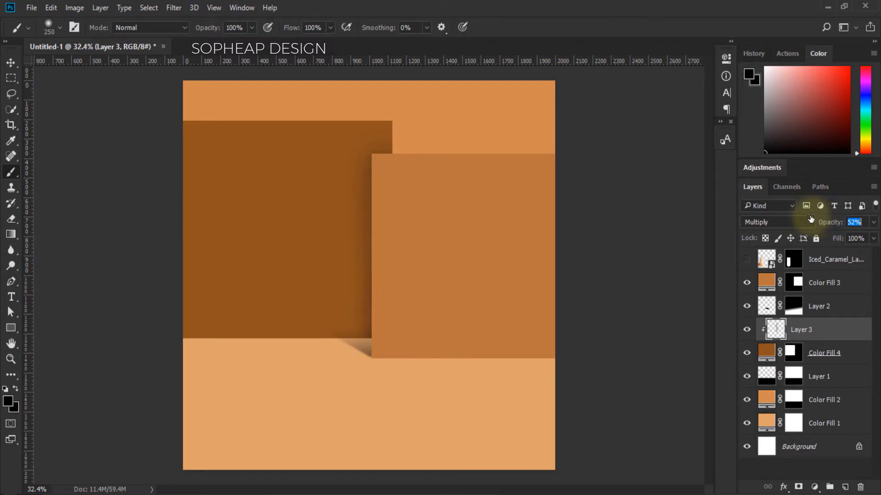
# - Show the latte glass layer again and move the glass to the right, in front of where the two panels overlap
pyautogui.click(11, 63)
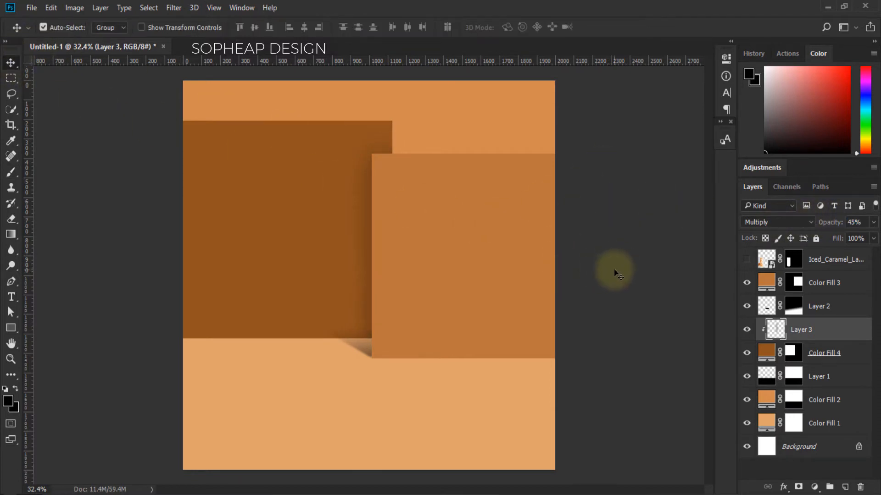
pyautogui.click(746, 257)
pyautogui.moveTo(269, 385); pyautogui.dragTo(360, 363)
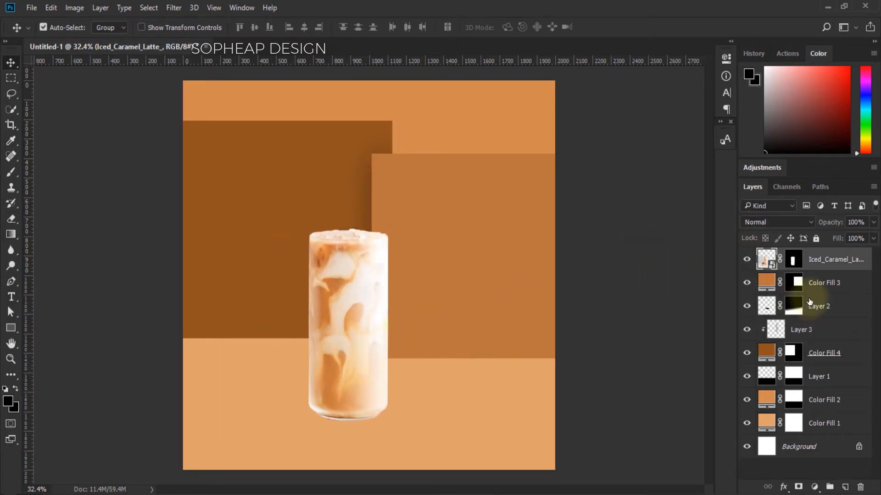
# - Shift both brown panels and their shadow layers, Color Fill 3 through Color Fill 4, about 140 px to the right
pyautogui.click(814, 285)
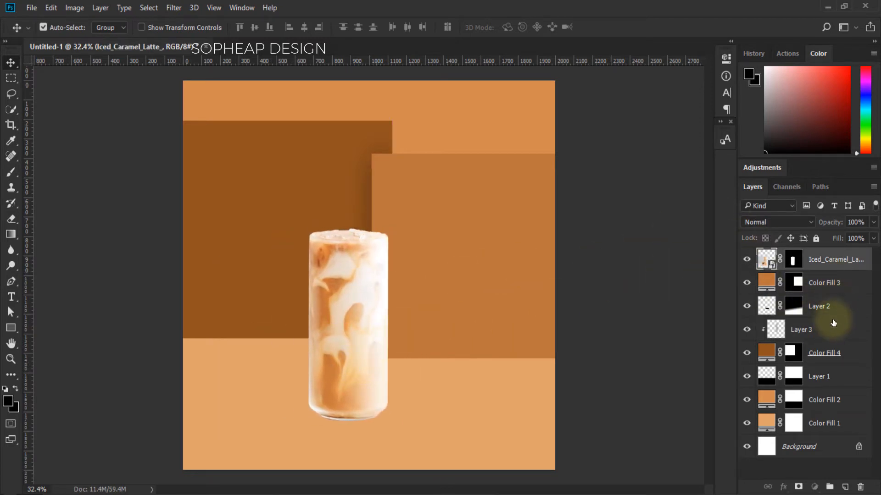
pyautogui.keyDown('shift'); pyautogui.click(854, 353); pyautogui.keyUp('shift')
pyautogui.moveTo(487, 250); pyautogui.dragTo(511, 263)
pyautogui.click(573, 262)
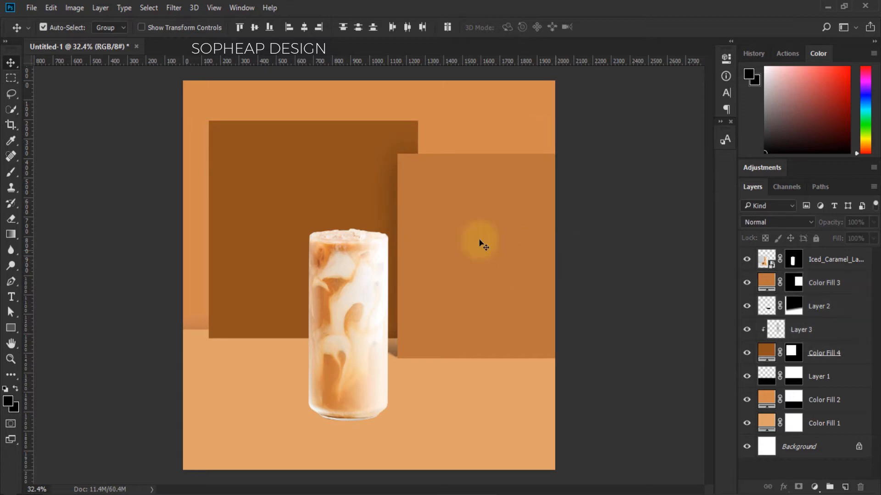
# - Stretch the darker left panel to about 1317 px wide so it extends past the canvas's left edge
pyautogui.click(243, 236)
pyautogui.hotkey('ctrl', 't')
pyautogui.moveTo(208, 230); pyautogui.dragTo(174, 233)
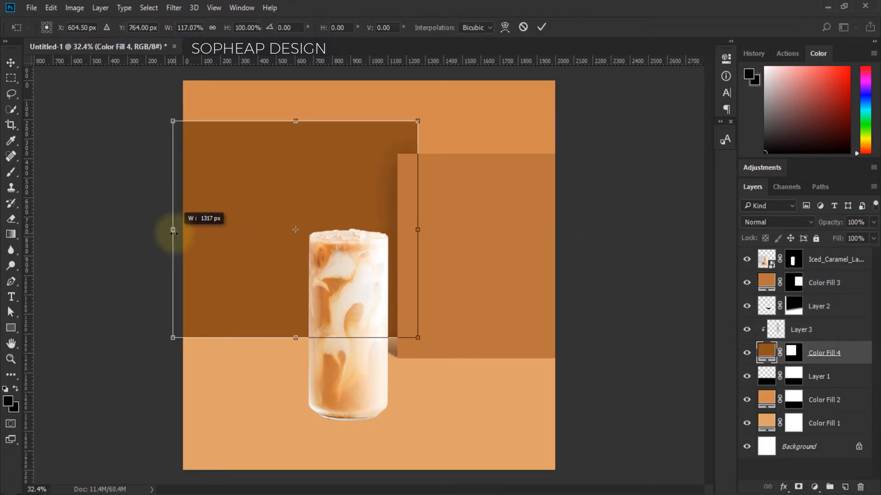
pyautogui.press('Return')
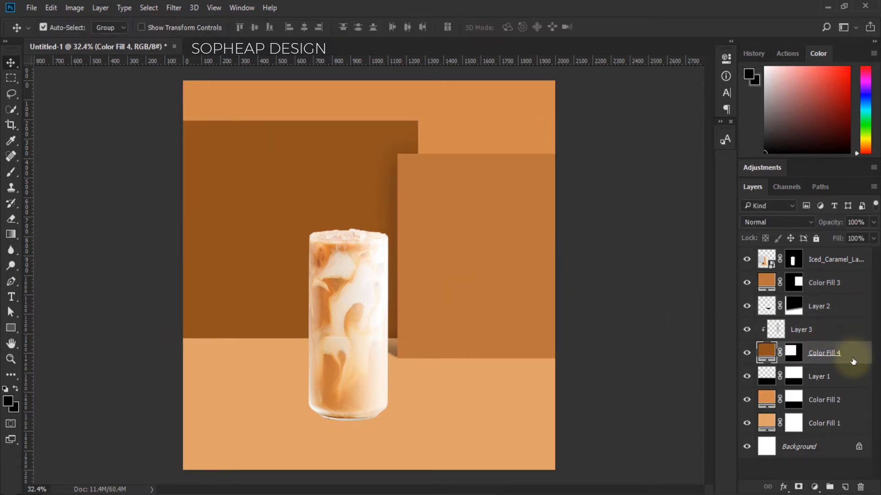
# - Group the layers from Color Fill 4 through Color Fill 3 and toggle the group's visibility to check it
pyautogui.keyDown('shift'); pyautogui.click(852, 284); pyautogui.keyUp('shift')
pyautogui.click(829, 487)
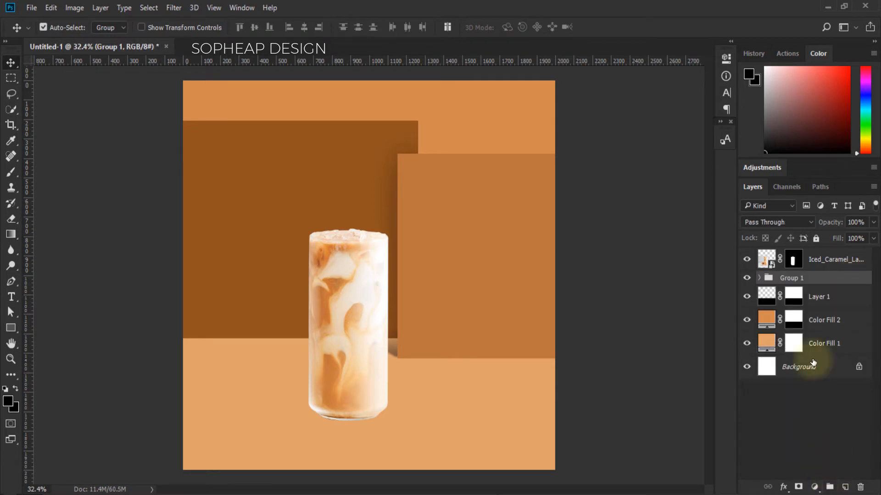
pyautogui.click(747, 278)
pyautogui.click(746, 278)
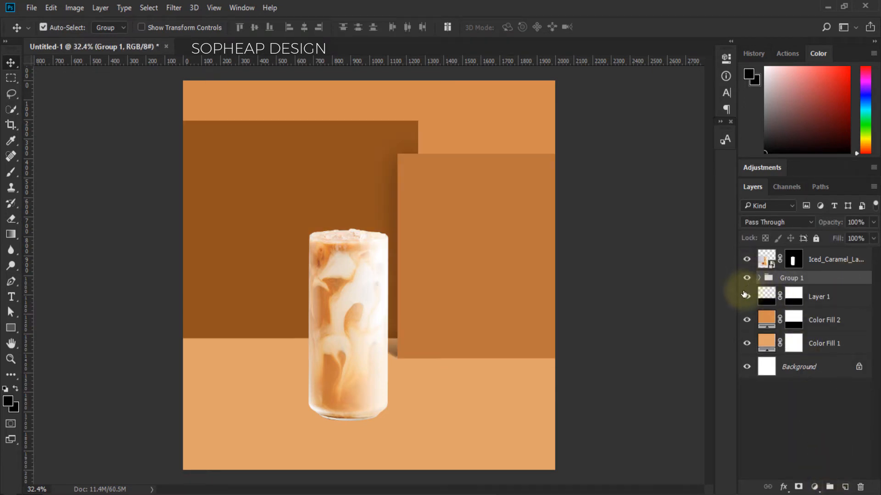
# - Group Color Fill 1, Color Fill 2 and Layer 1, and check both groups by toggling their visibility
pyautogui.click(533, 397)
pyautogui.keyDown('shift'); pyautogui.click(820, 297); pyautogui.keyUp('shift')
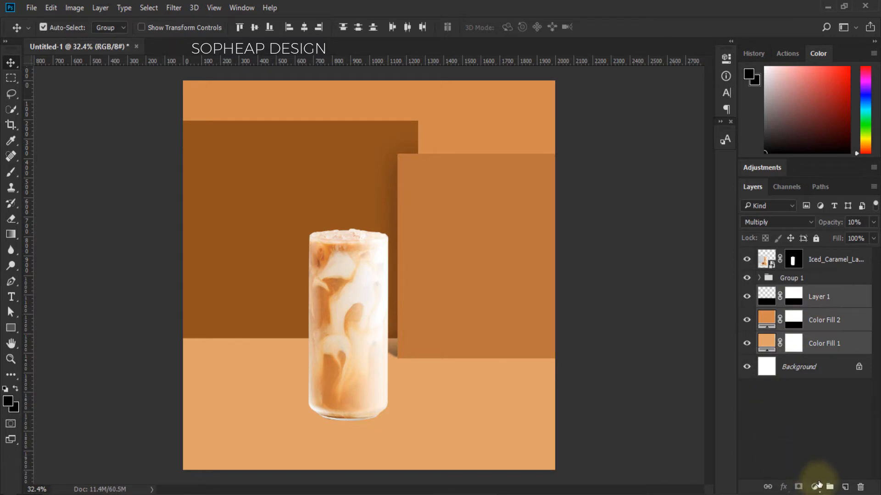
pyautogui.click(829, 487)
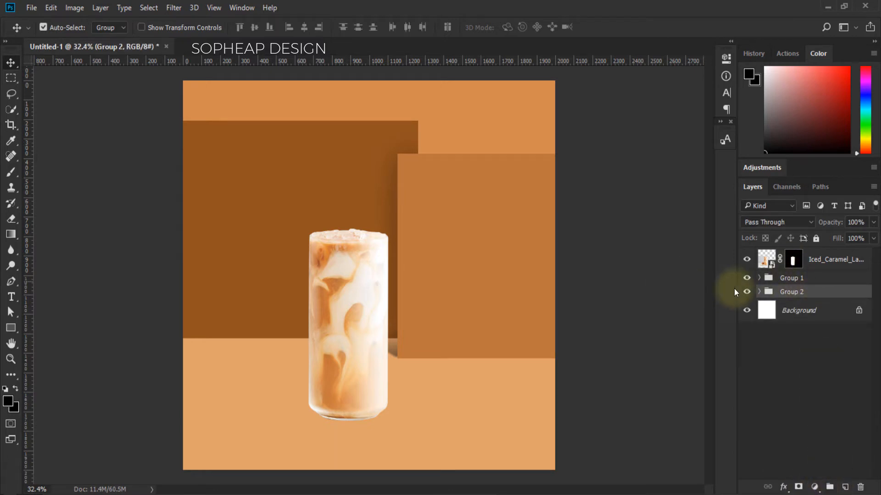
pyautogui.click(747, 292)
pyautogui.click(746, 292)
pyautogui.click(747, 278)
pyautogui.click(746, 278)
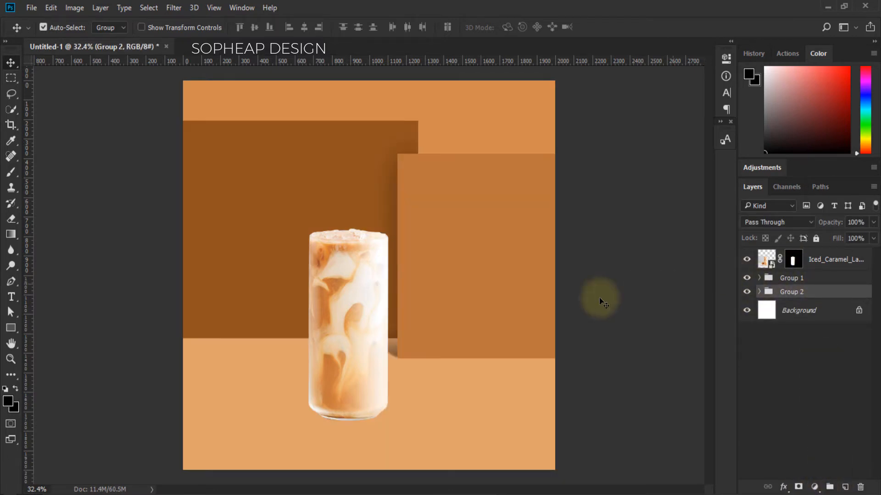
# - Scale the latte glass to about 86.44% and reposition it slightly up and right in front of the panels' overlap
pyautogui.moveTo(359, 393); pyautogui.dragTo(369, 378)
pyautogui.hotkey('ctrl', 't')
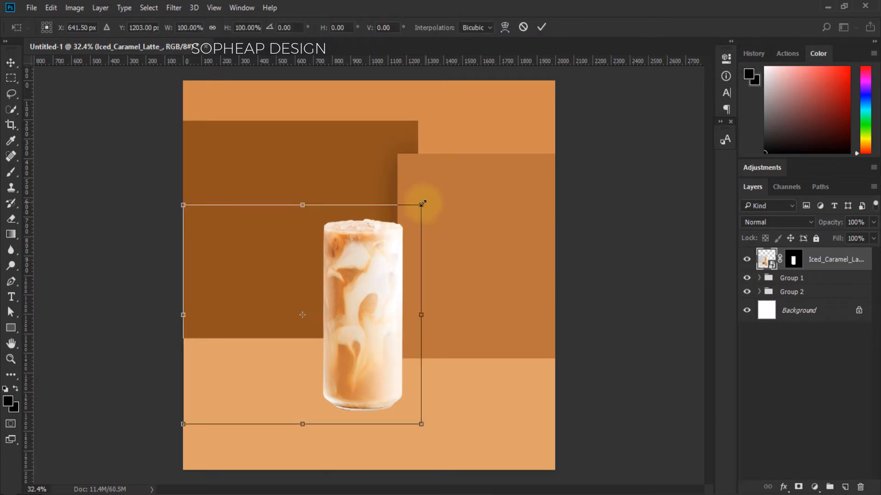
pyautogui.moveTo(422, 202); pyautogui.dragTo(406, 228)
pyautogui.moveTo(363, 294); pyautogui.dragTo(370, 293)
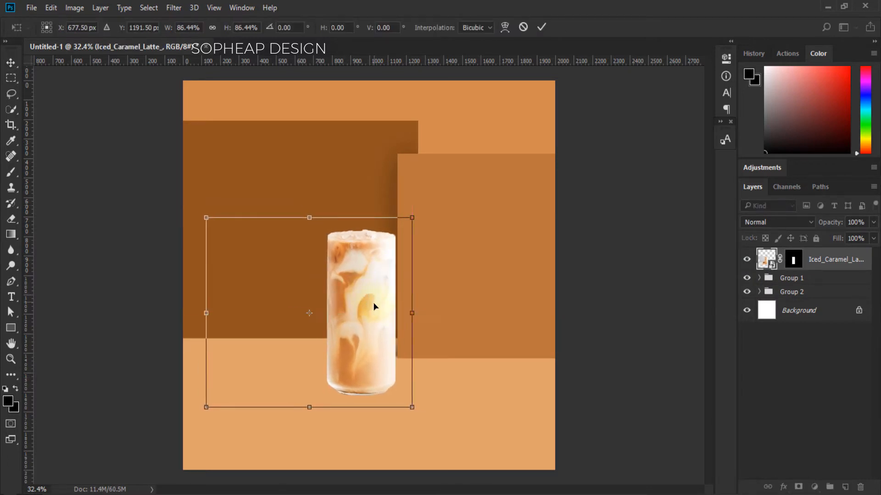
pyautogui.press('Return')
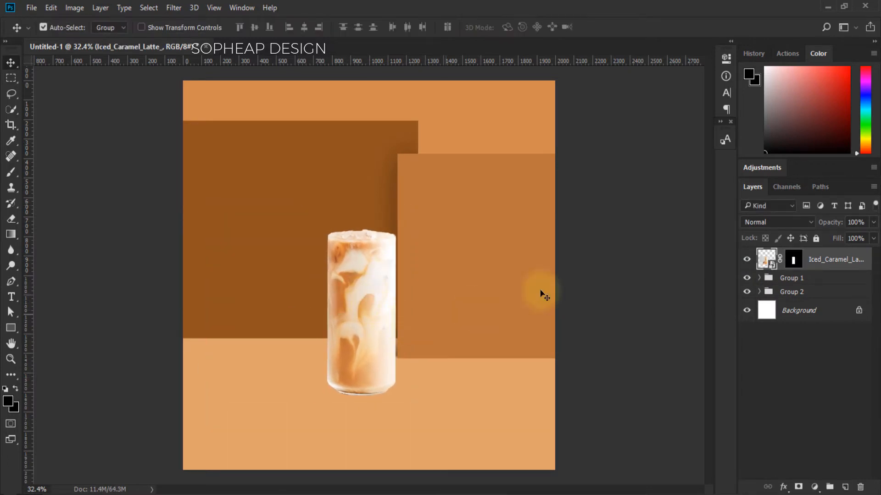
# - Draw an elliptical selection around the glass's lower part and fill it with a white (ffffff) Solid Color layer above Group 1
pyautogui.click(825, 277)
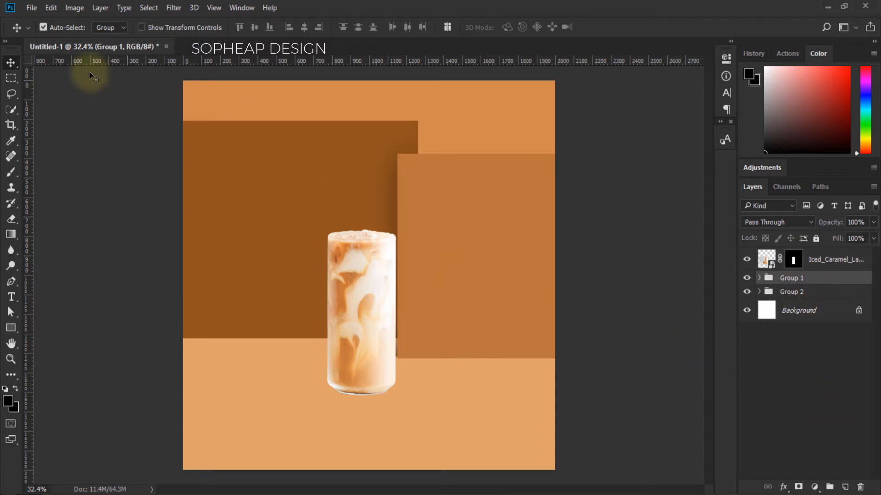
pyautogui.moveTo(14, 81); pyautogui.dragTo(41, 88)
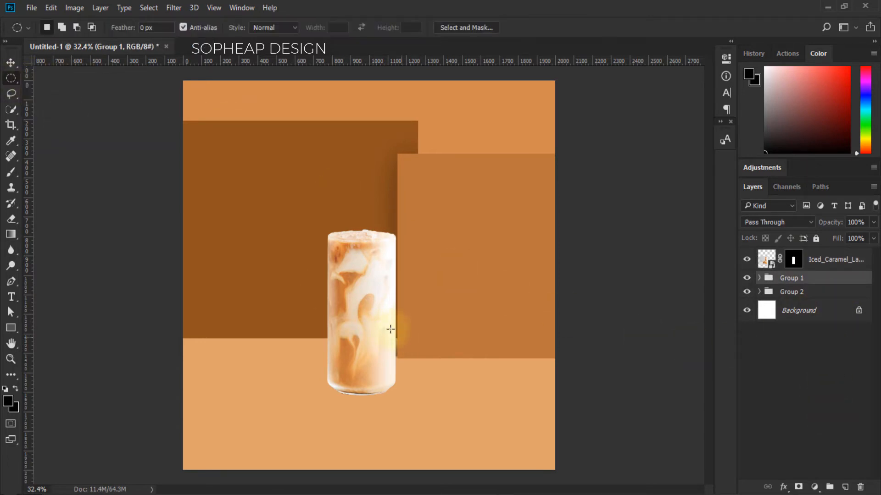
pyautogui.moveTo(333, 277); pyautogui.dragTo(443, 398)
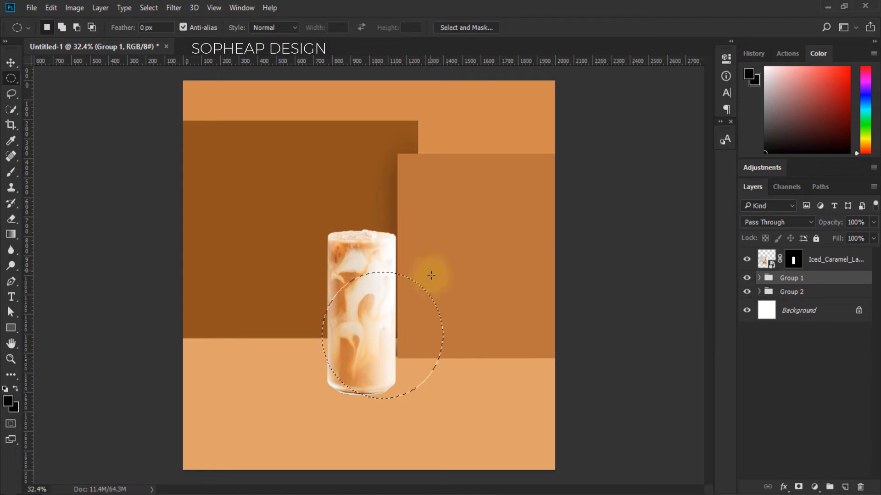
pyautogui.click(814, 487)
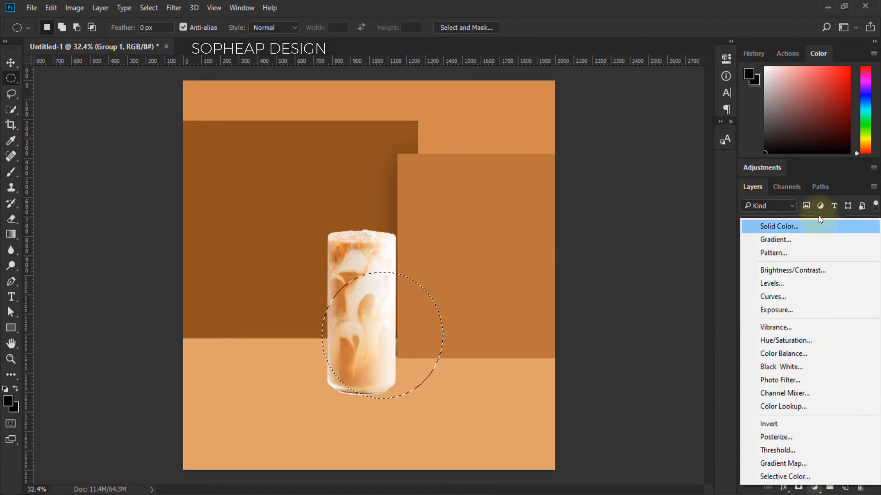
pyautogui.click(805, 228)
pyautogui.moveTo(610, 237); pyautogui.dragTo(528, 227)
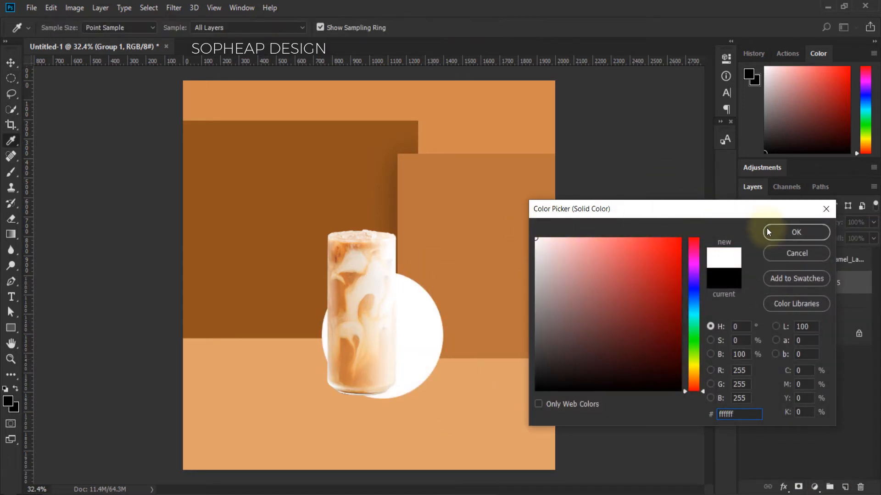
pyautogui.press('Return')
pyautogui.click(12, 63)
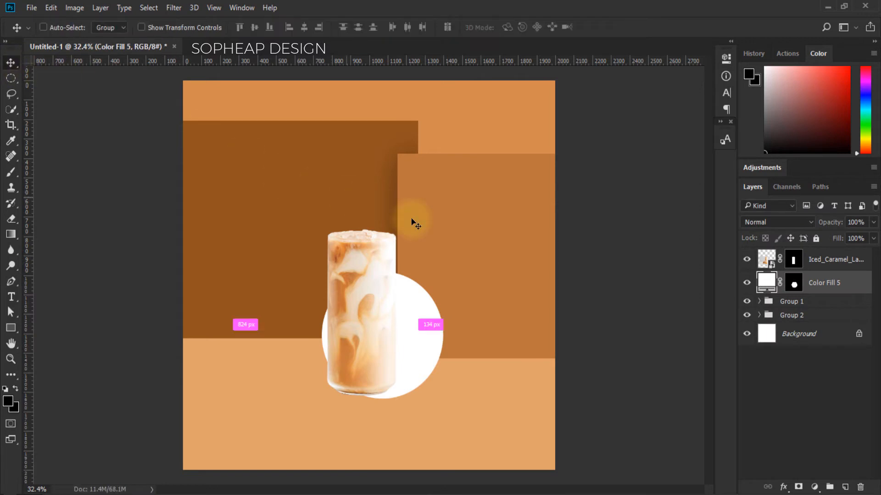
# - Flatten the white circle to about 16.41% height and place it under the glass's base as a plate
pyautogui.hotkey('ctrl', 't')
pyautogui.moveTo(403, 279); pyautogui.dragTo(399, 396)
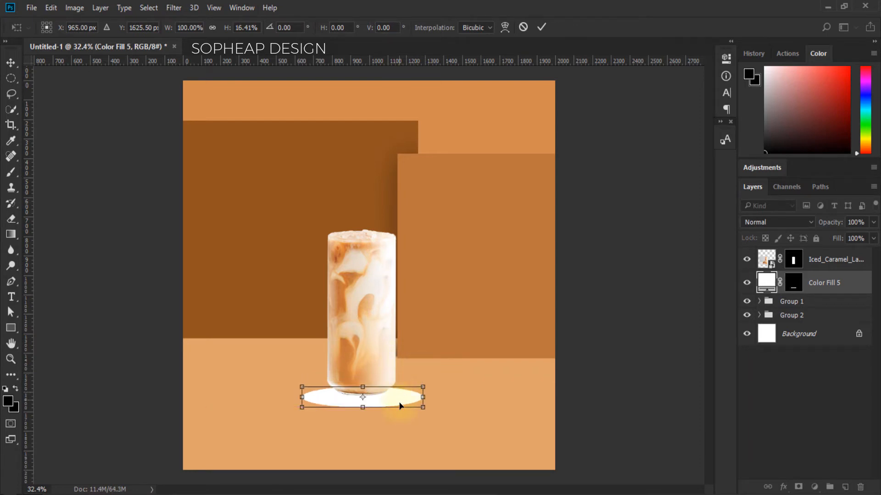
pyautogui.press('Return')
pyautogui.hotkey('shift', 'Up')
pyautogui.hotkey('shift', 'Up')
pyautogui.hotkey('shift', 'Up')
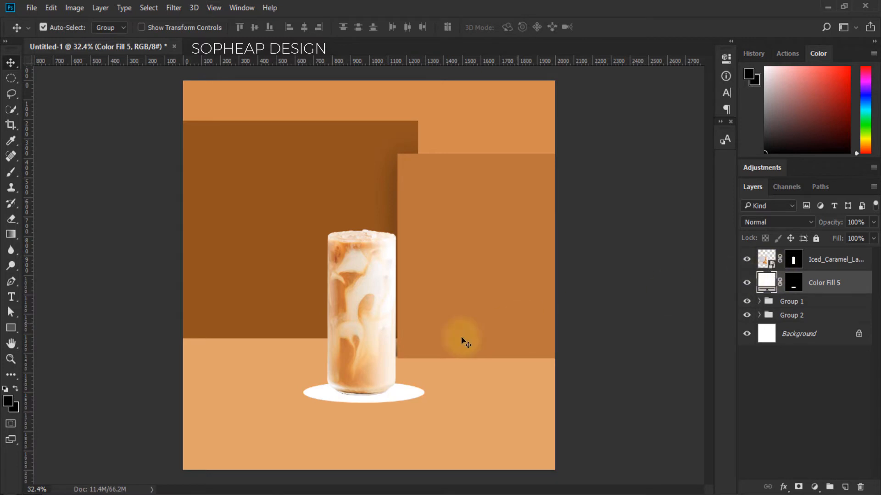
# - Duplicate the white ellipse slightly lower and stack the copy beneath the Color Fill 5 layer
pyautogui.moveTo(404, 393); pyautogui.dragTo(401, 403)
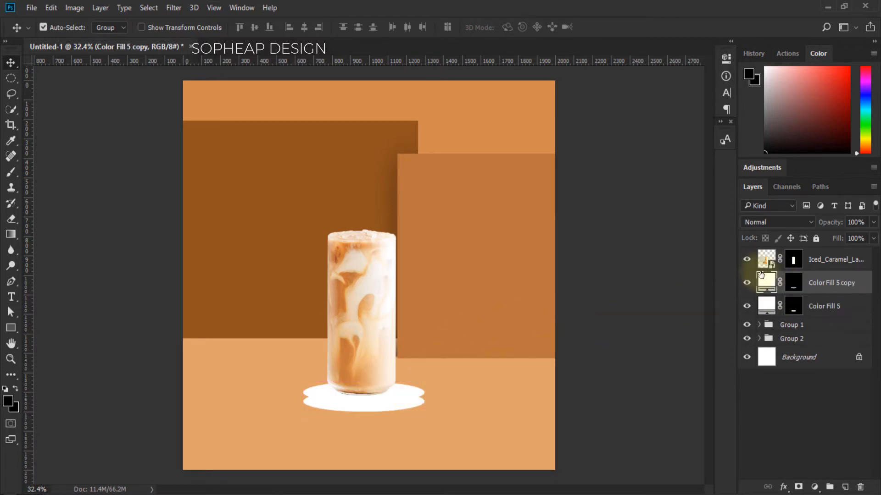
pyautogui.click(761, 305)
pyautogui.click(799, 255)
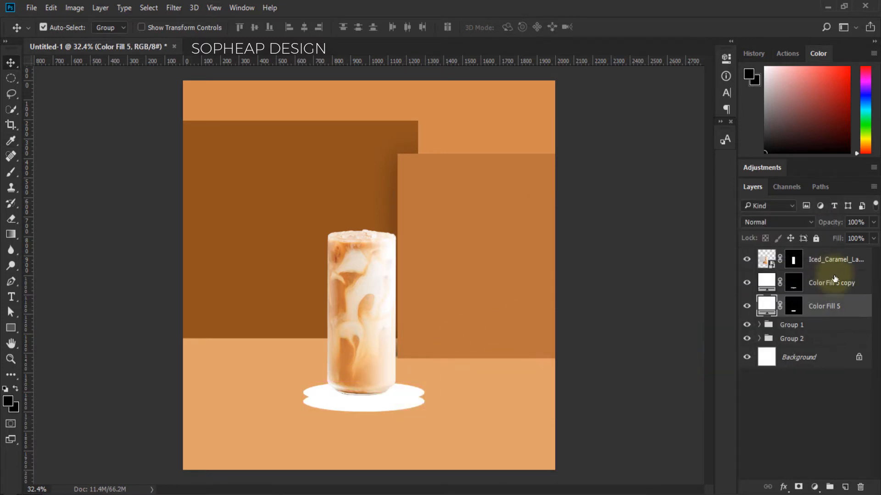
pyautogui.moveTo(834, 282); pyautogui.dragTo(800, 312)
# - Recolor the lower ellipse, Color Fill 5 copy, to light grey d8d6d6
pyautogui.doubleClick(766, 306)
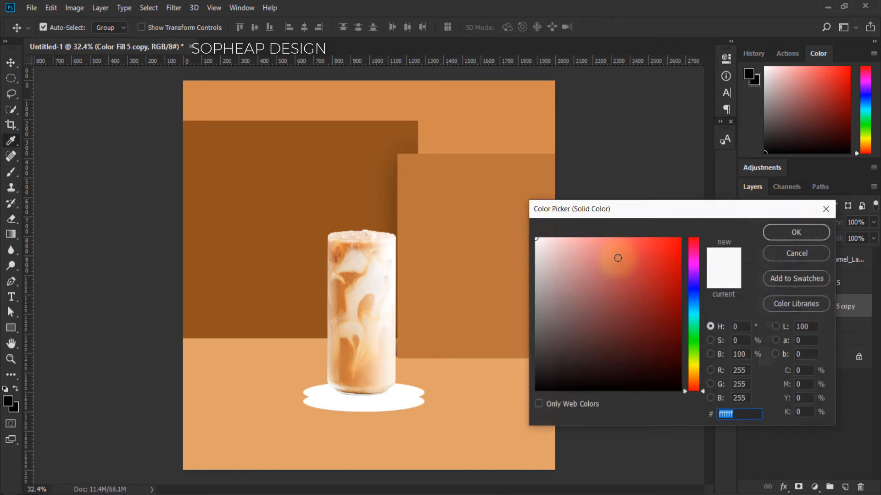
pyautogui.moveTo(537, 278); pyautogui.dragTo(536, 261)
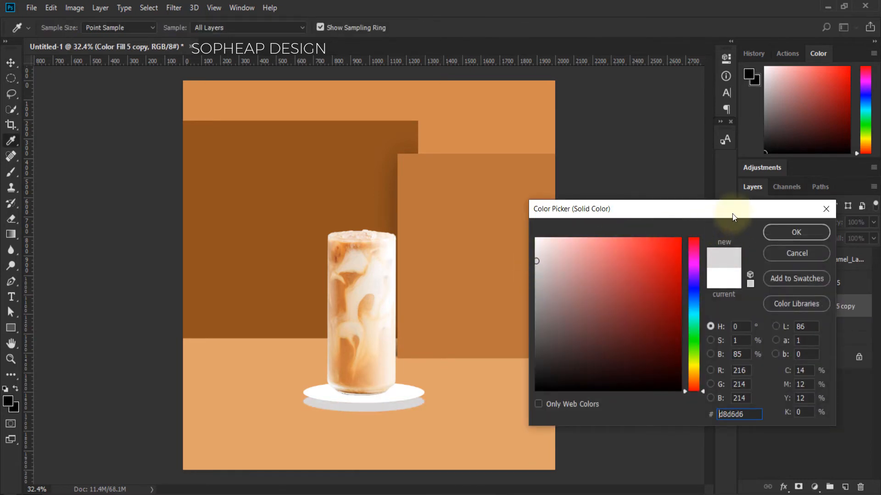
pyautogui.click(773, 233)
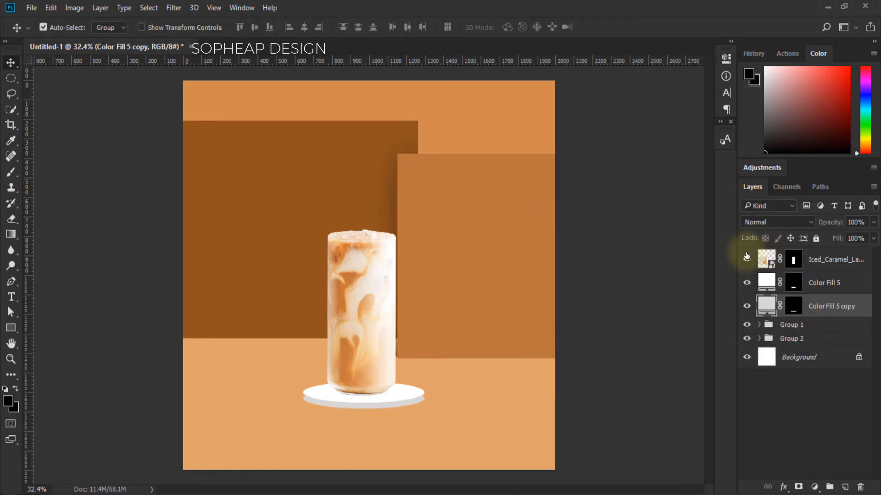
# - Fill a rectangular selection spanning the gap between the two ellipses with a d8d6d6 Solid Color layer above Color Fill 5 copy
pyautogui.press('z')
pyautogui.moveTo(338, 414); pyautogui.dragTo(393, 409)
pyautogui.press('space')
pyautogui.moveTo(439, 382); pyautogui.dragTo(413, 314)
pyautogui.rightClick(12, 79)
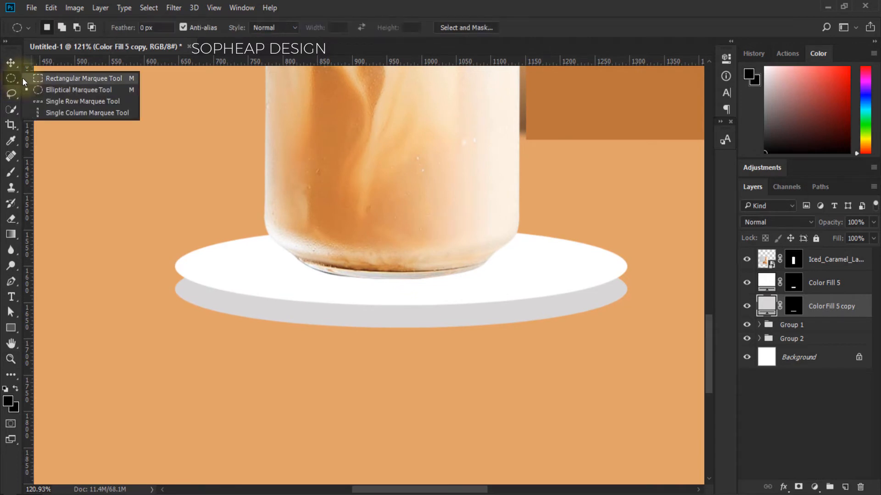
pyautogui.click(60, 79)
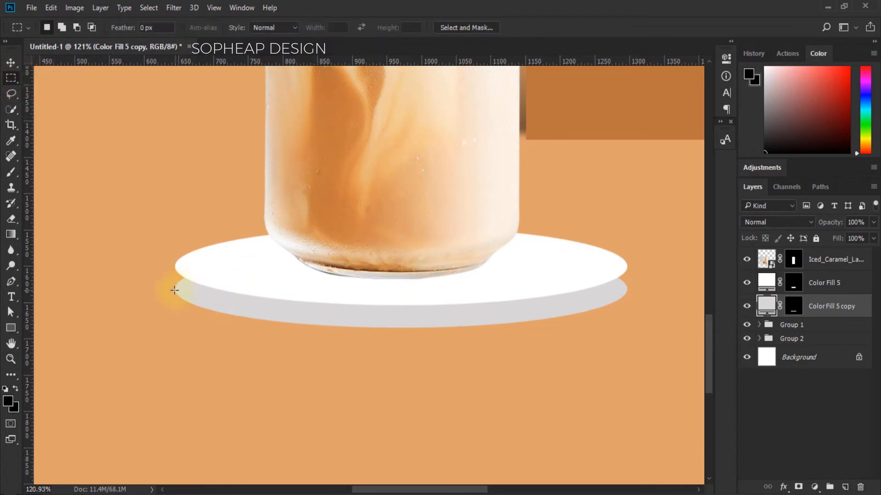
pyautogui.moveTo(174, 289); pyautogui.dragTo(626, 261)
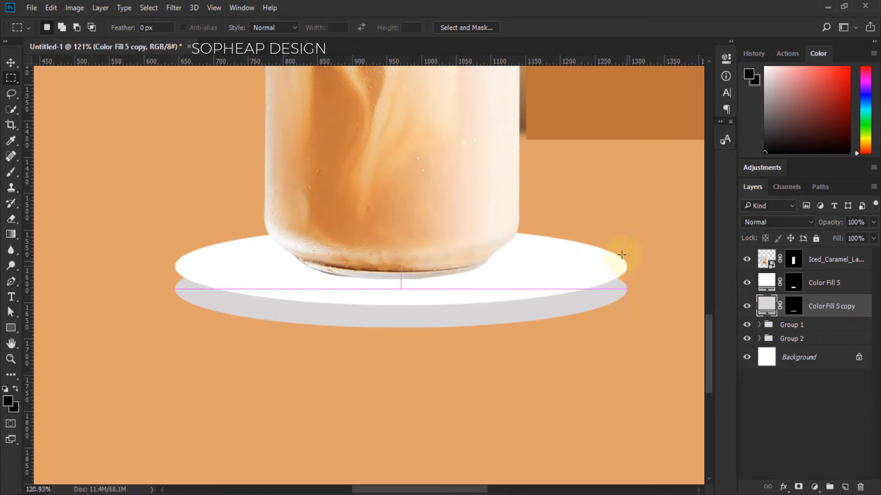
pyautogui.click(814, 487)
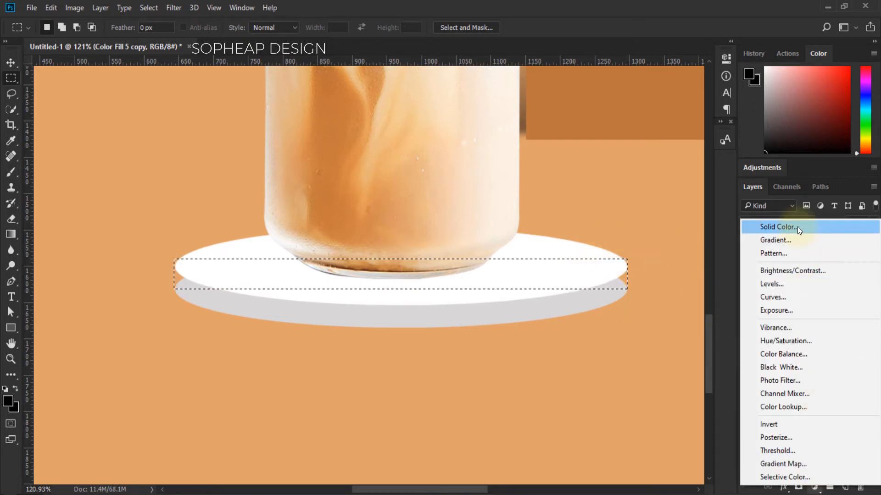
pyautogui.click(794, 224)
pyautogui.click(510, 314)
pyautogui.click(795, 232)
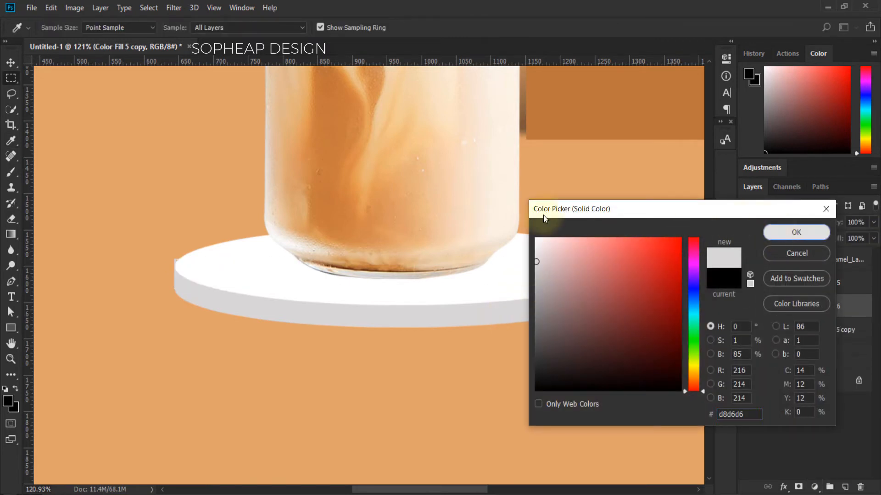
# - Narrow the grey Color Fill 6 rectangle to 99.85% width so its sides line up with the plate's edges
pyautogui.click(17, 64)
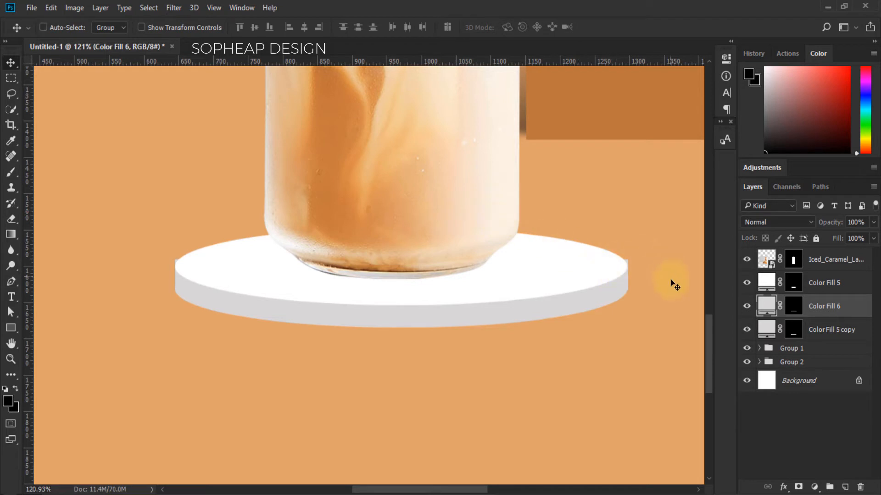
pyautogui.hotkey('ctrl', 't')
pyautogui.moveTo(627, 275); pyautogui.dragTo(626, 275)
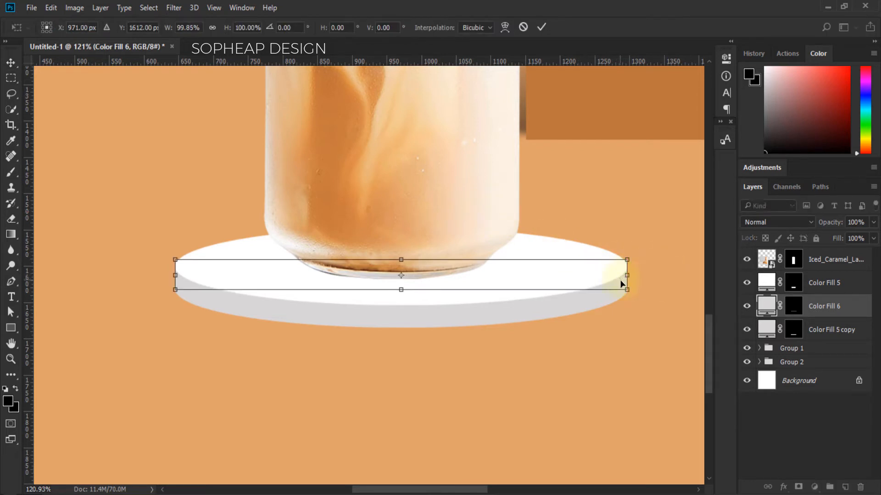
pyautogui.press('Return')
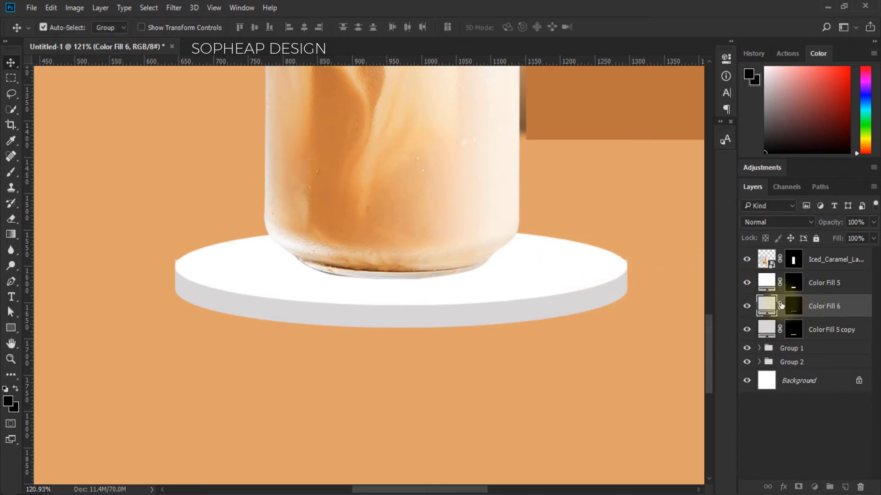
# - Mask out the protruding corners of Color Fill 6 at the plate's edges with a 15 px black brush
pyautogui.click(793, 306)
pyautogui.click(11, 172)
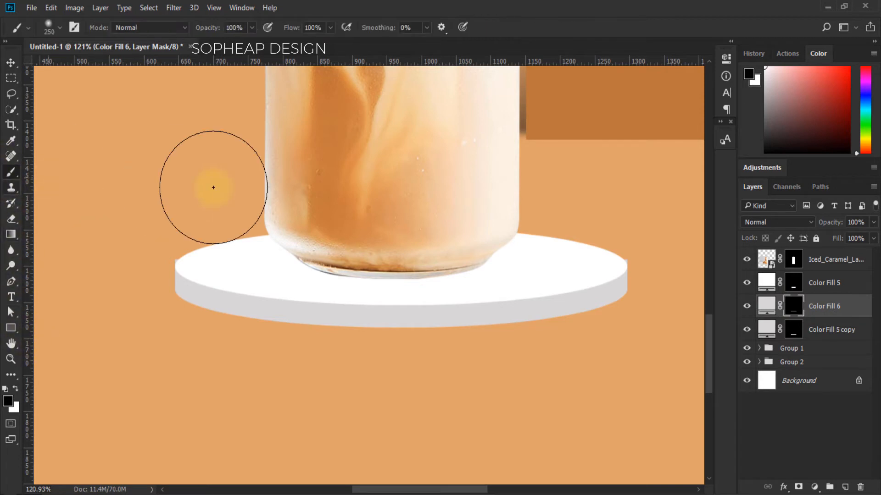
pyautogui.press('[')
pyautogui.press('[')
pyautogui.press('[')
pyautogui.press('[')
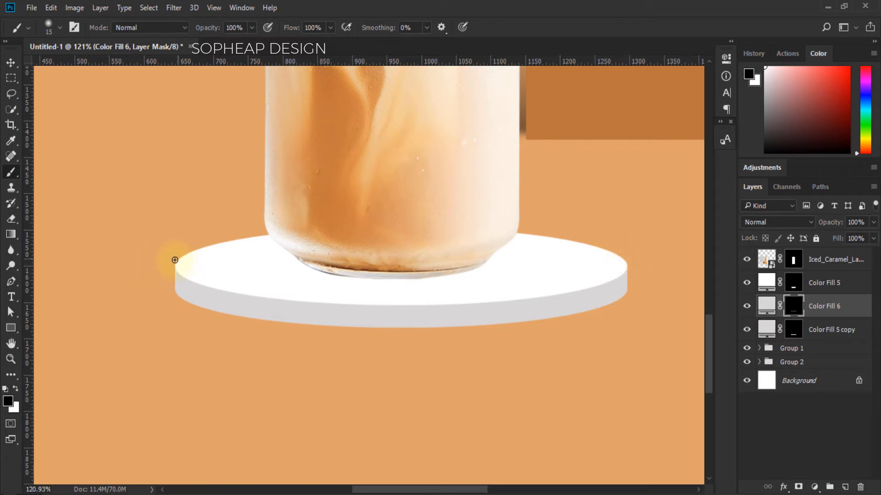
pyautogui.press('v')
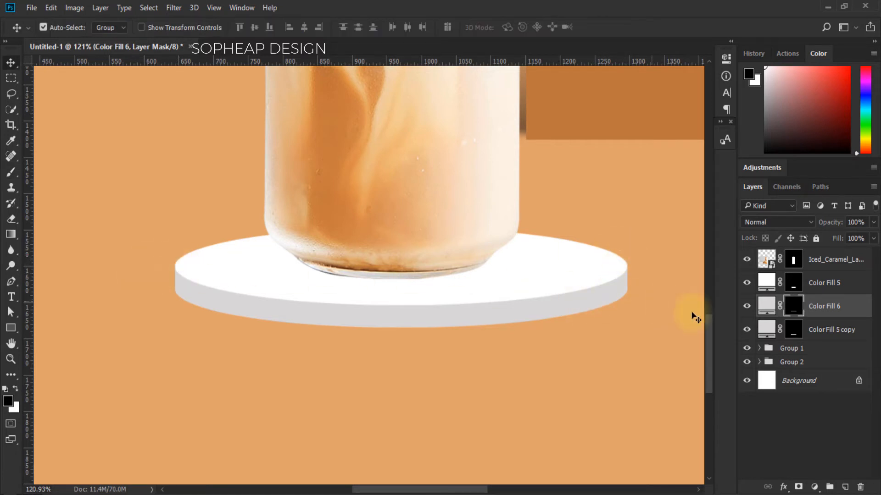
# - Load the Color Fill 5 copy ellipse as a selection and fill it with black on a new layer above Group 1
pyautogui.click(794, 337)
pyautogui.click(746, 329)
pyautogui.click(746, 329)
pyautogui.keyDown('ctrl'); pyautogui.click(795, 335); pyautogui.keyUp('ctrl')
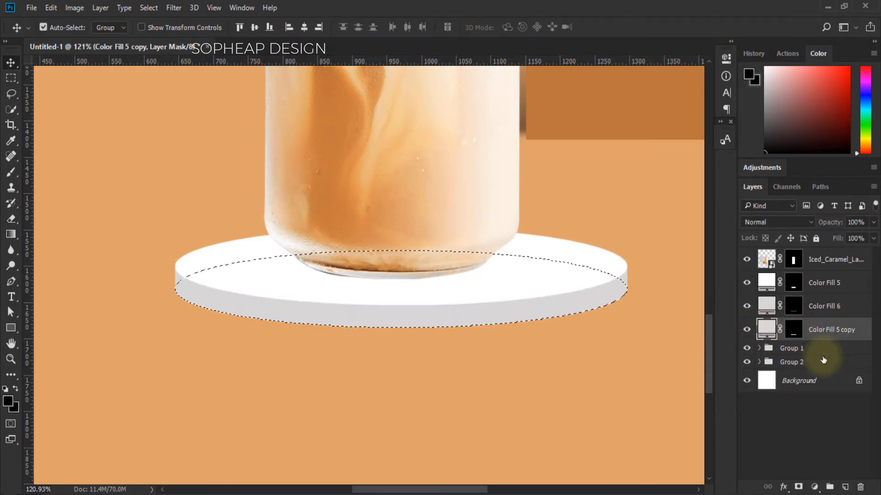
pyautogui.click(820, 349)
pyautogui.click(845, 487)
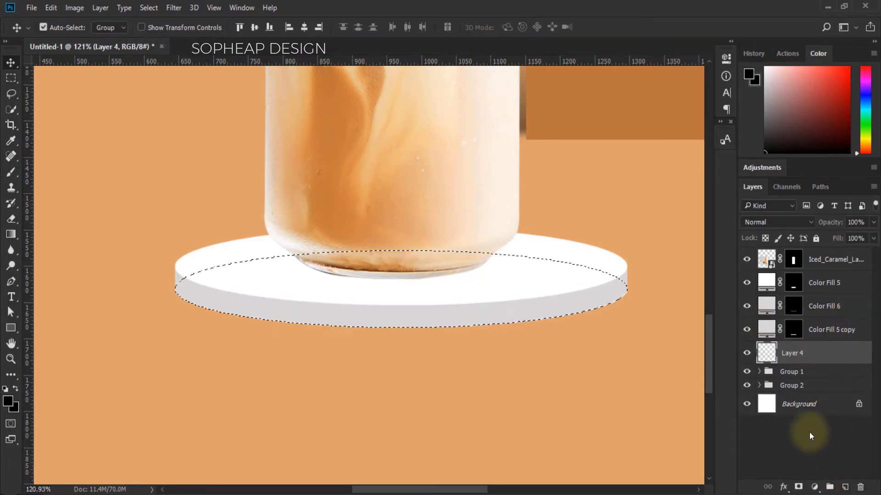
pyautogui.hotkey('alt', 'Delete')
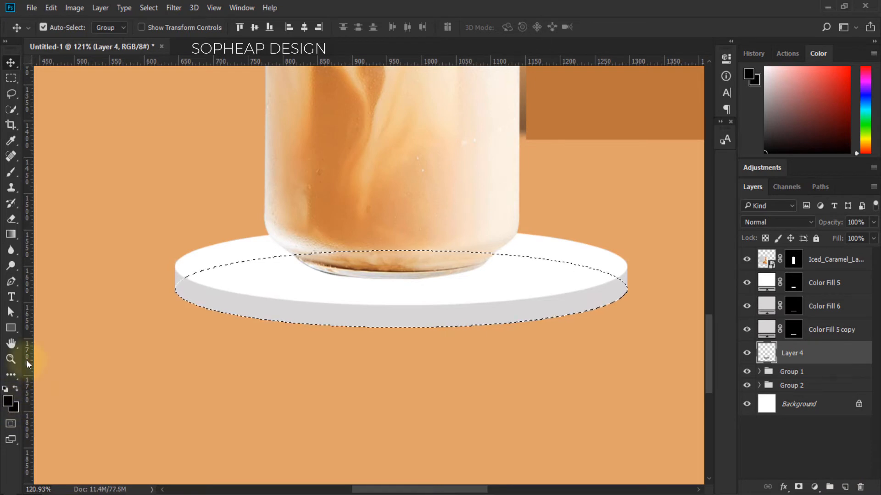
# - Deselect and nudge the black ellipse down a few pixels so a thin rim shows beneath the plate
pyautogui.hotkey('ctrl', 'd')
pyautogui.press('Down')
pyautogui.press('Down')
pyautogui.press('Down')
pyautogui.press('Down')
pyautogui.press('Down')
pyautogui.press('Down')
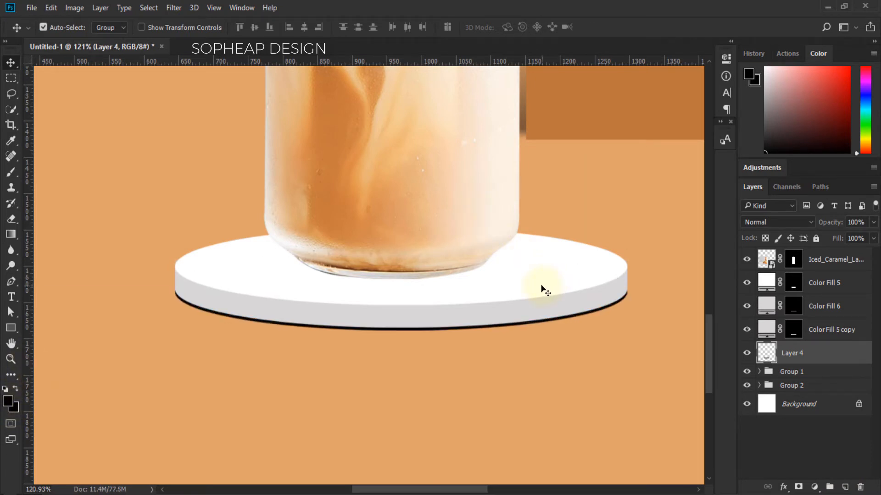
pyautogui.press('Up')
# - Set Layer 4's blend mode to Multiply and soften the black ellipse with a small-radius Gaussian Blur
pyautogui.click(761, 221)
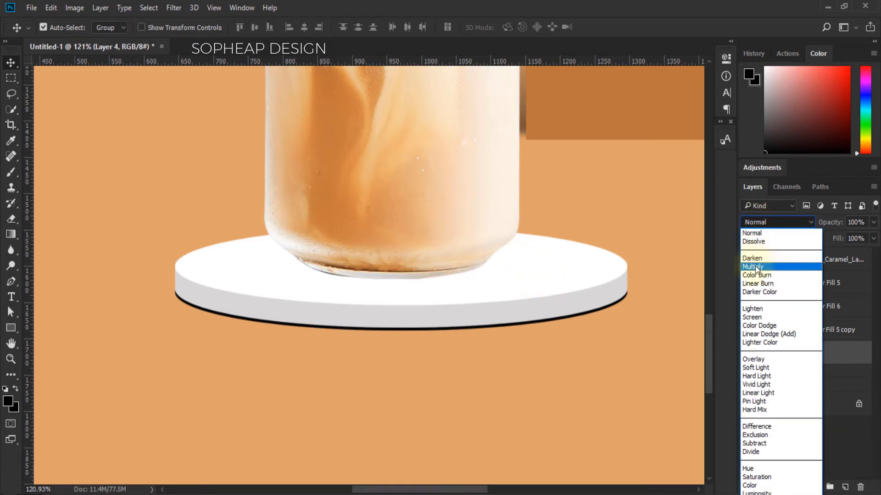
pyautogui.click(761, 266)
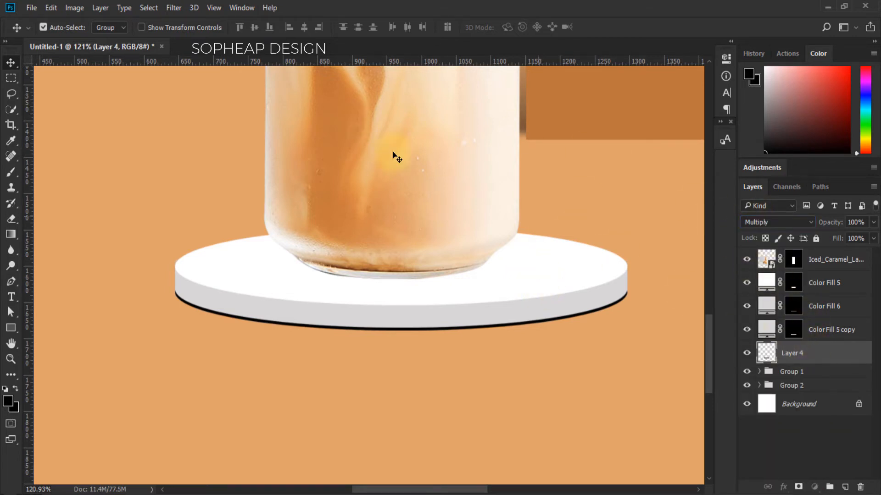
pyautogui.click(173, 8)
pyautogui.moveTo(278, 148)
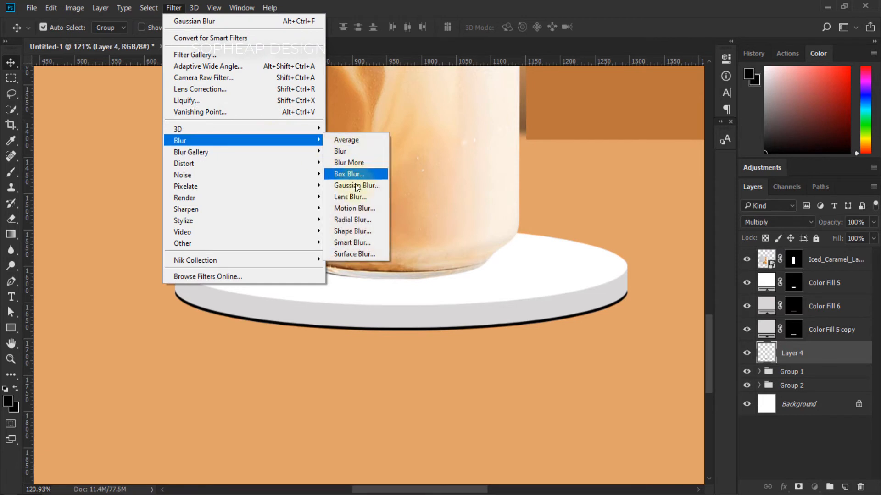
pyautogui.click(361, 186)
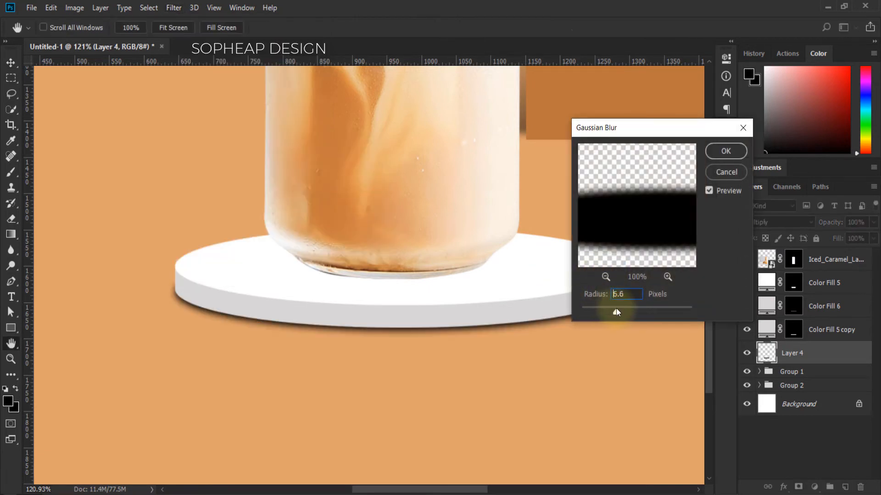
pyautogui.moveTo(616, 308); pyautogui.dragTo(614, 309)
pyautogui.click(725, 151)
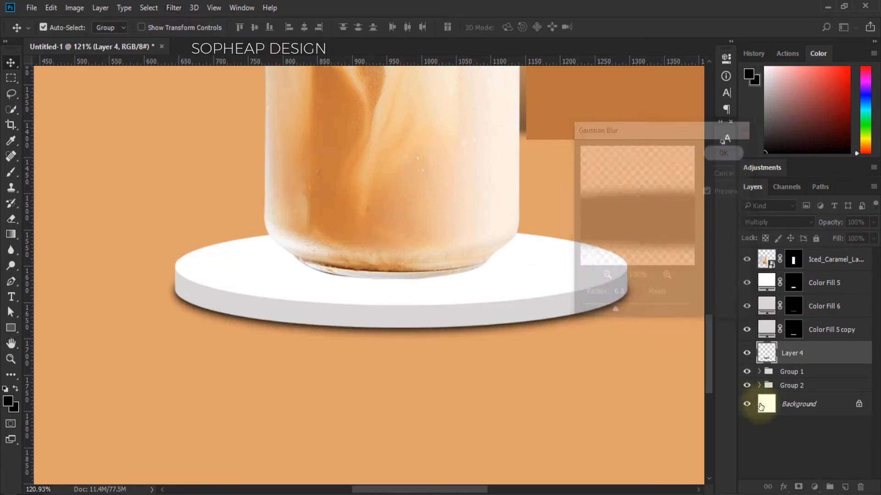
# - Add a layer mask to Layer 4 and touch up the shadow at the plate's edges with a 45 px soft brush
pyautogui.click(798, 486)
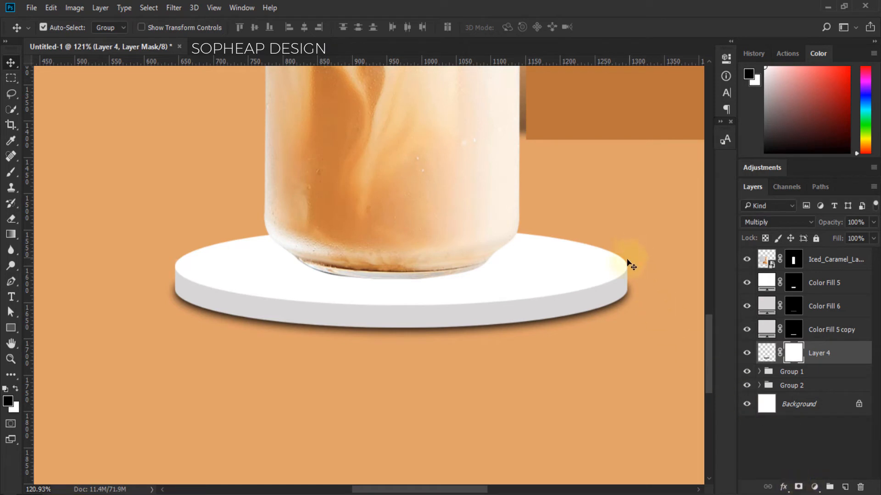
pyautogui.press('b')
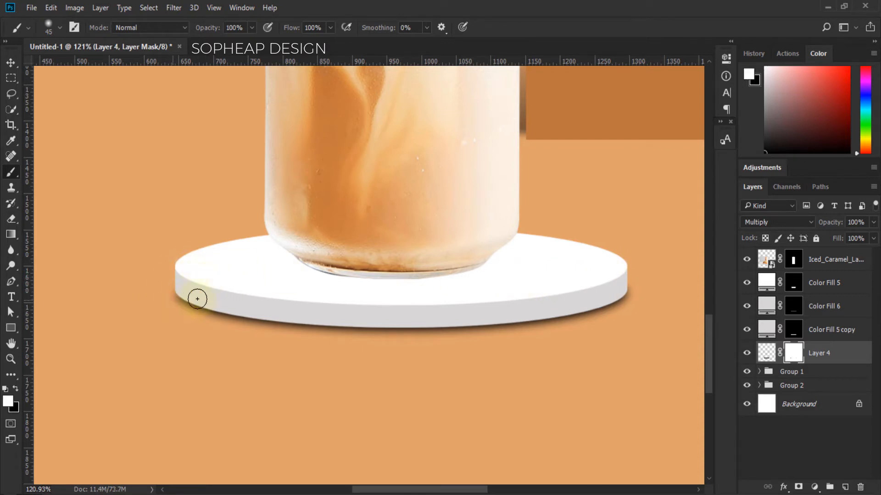
pyautogui.press('v')
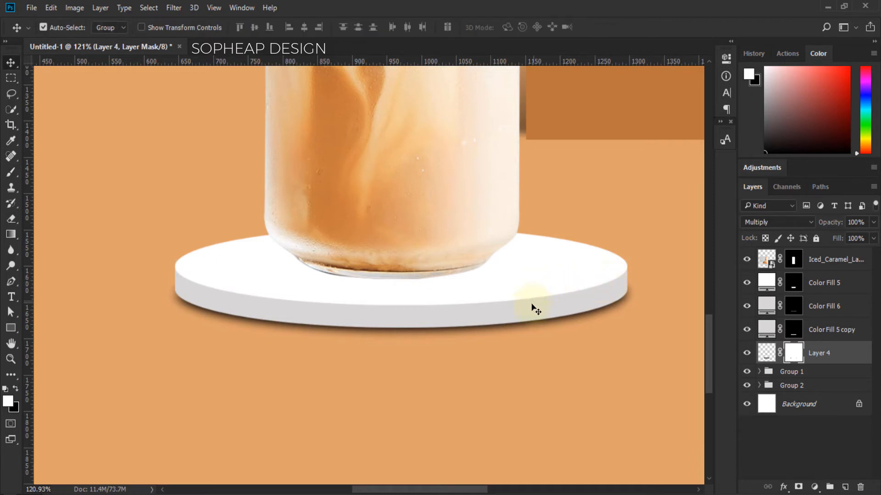
# - Group the plate layers from Color Fill 5 down to Layer 4
pyautogui.press('z')
pyautogui.moveTo(519, 333)
pyautogui.mouseDown()
pyautogui.moveTo(458, 338)
pyautogui.moveTo(468, 335)
pyautogui.mouseUp()
pyautogui.hotkey('ctrl', '0')
pyautogui.press('v')
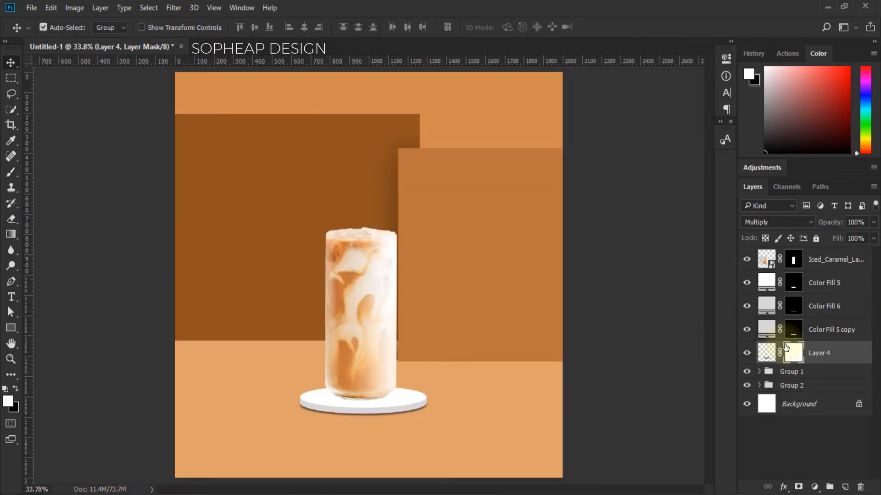
pyautogui.keyDown('shift'); pyautogui.click(825, 283); pyautogui.keyUp('shift')
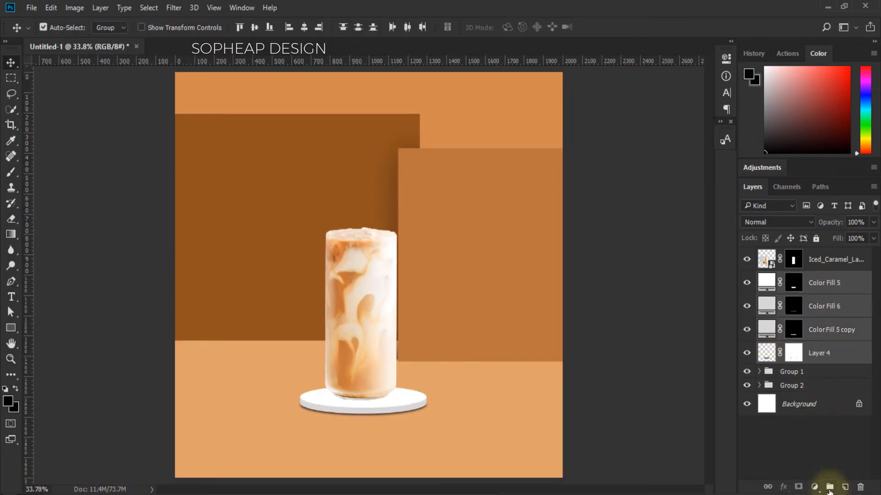
pyautogui.click(829, 486)
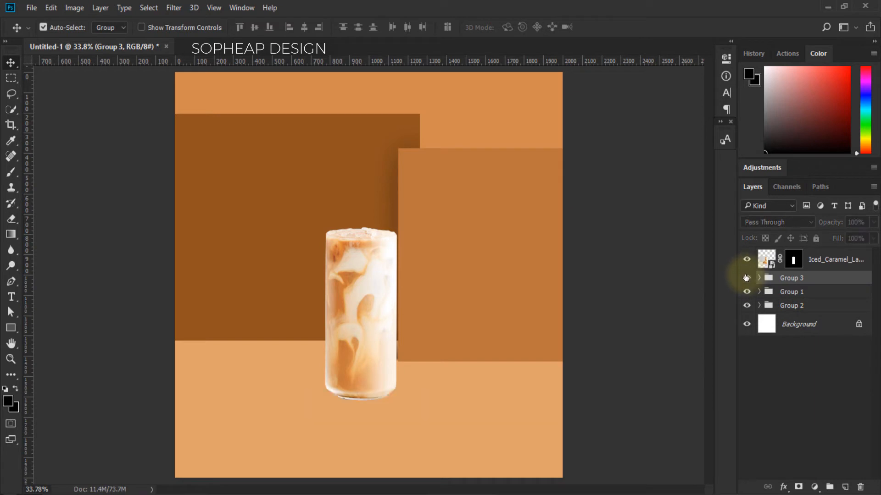
# - Move the glass and plate together slightly right and down, and shift Group 1's panels left so the front panel sits behind the glass
pyautogui.moveTo(368, 351); pyautogui.dragTo(382, 358)
pyautogui.keyDown('shift'); pyautogui.click(807, 277); pyautogui.keyUp('shift')
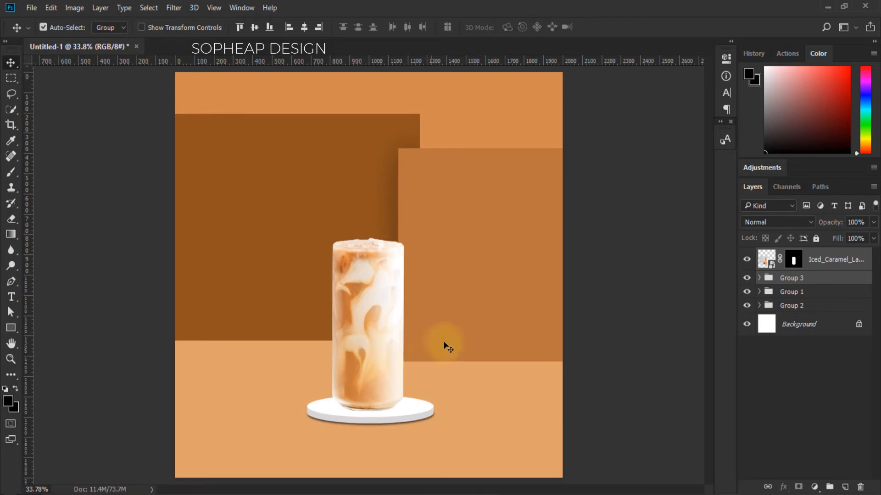
pyautogui.click(512, 238)
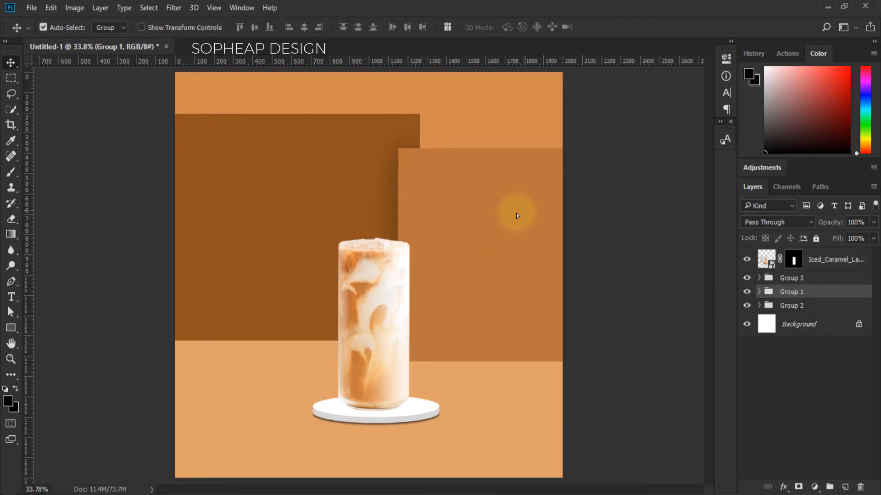
pyautogui.moveTo(516, 211); pyautogui.dragTo(444, 216)
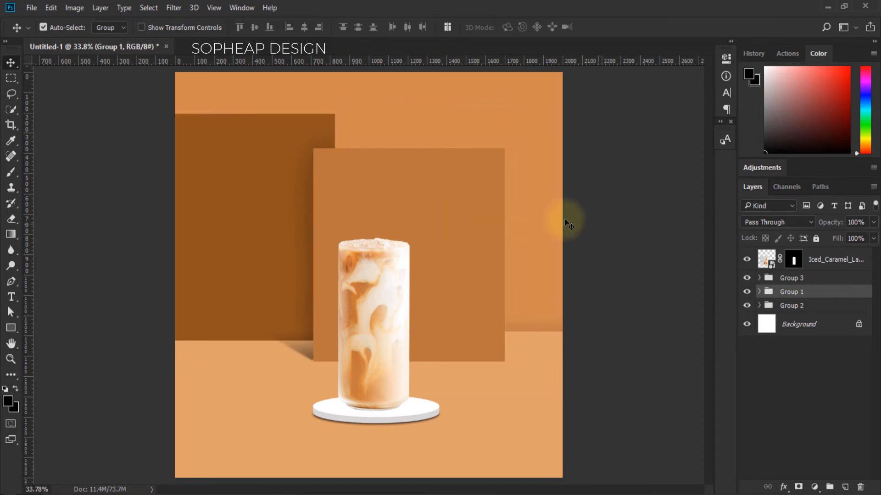
# - Widen the Color Fill 3 panel in Group 1 with Free Transform so it extends past the canvas's right edge
pyautogui.click(759, 292)
pyautogui.click(746, 380)
pyautogui.click(747, 380)
pyautogui.click(747, 310)
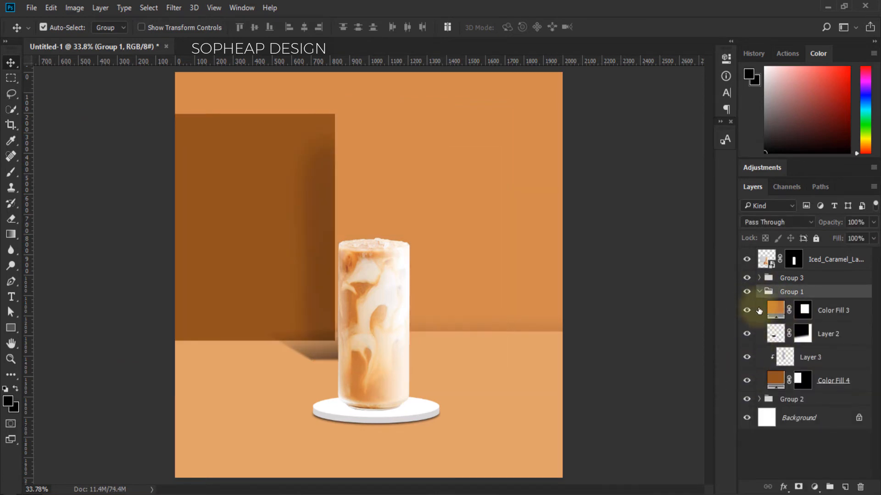
pyautogui.click(747, 310)
pyautogui.click(757, 310)
pyautogui.hotkey('ctrl', 't')
pyautogui.moveTo(520, 254); pyautogui.dragTo(605, 254)
pyautogui.press('Return')
pyautogui.click(758, 292)
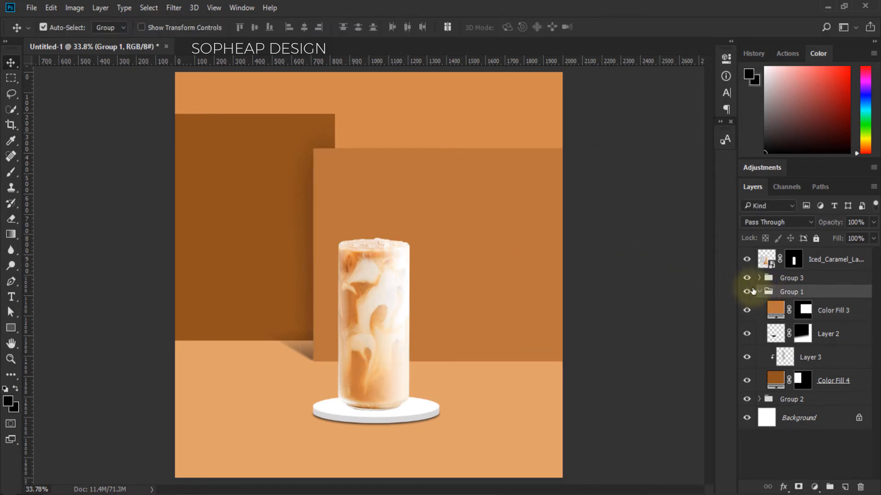
pyautogui.click(759, 292)
# - Nudge the latte glass about 15 px to the right on the plate
pyautogui.click(398, 354)
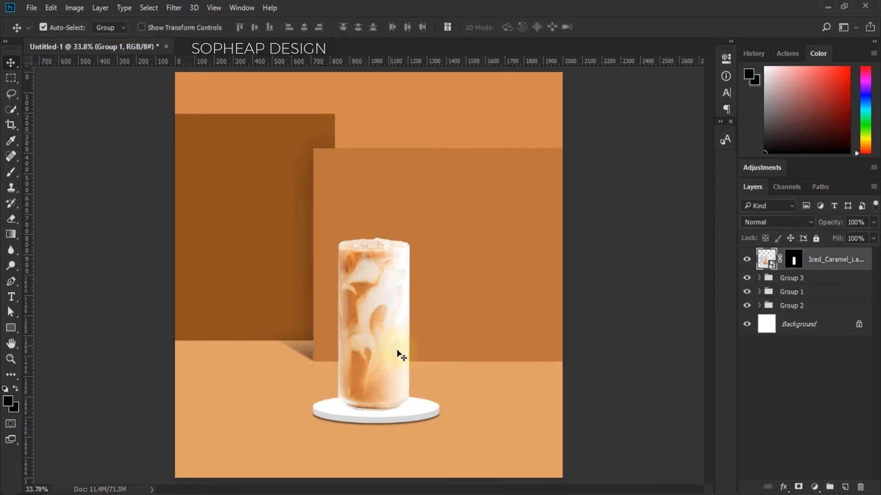
pyautogui.press('Right')
pyautogui.press('Right')
pyautogui.press('Right')
pyautogui.press('Right')
pyautogui.press('Right')
pyautogui.press('Right')
pyautogui.press('Right')
pyautogui.press('Right')
pyautogui.press('Right')
pyautogui.press('Right')
pyautogui.press('Right')
pyautogui.press('Right')
pyautogui.press('Right')
pyautogui.press('Right')
pyautogui.press('Right')
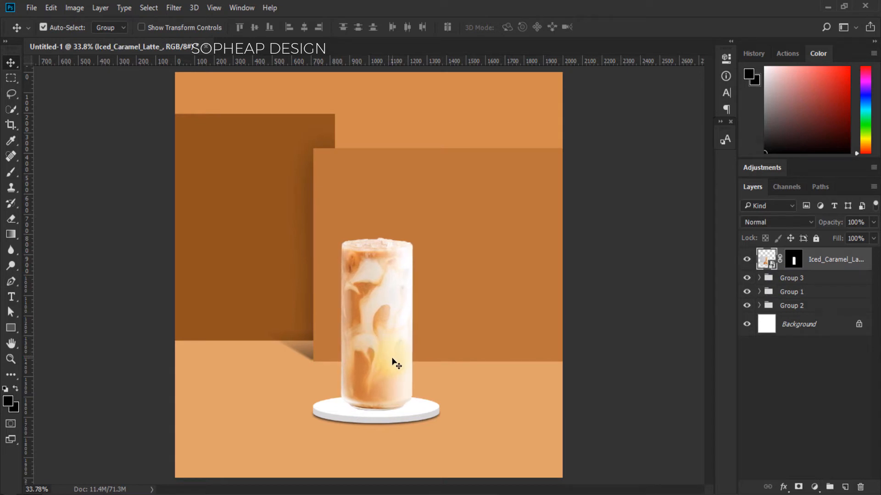
# - Select the glass layer together with Group 3 and nudge both slightly upward
pyautogui.keyDown('ctrl'); pyautogui.click(803, 279); pyautogui.keyUp('ctrl')
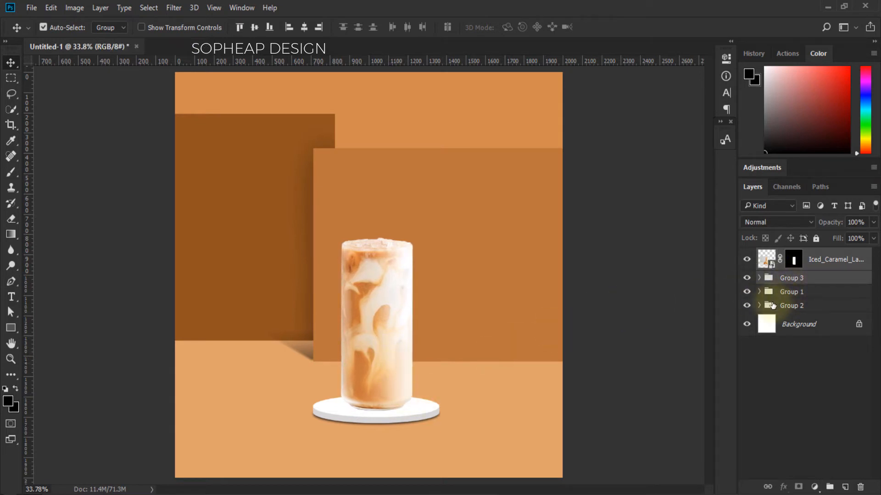
pyautogui.hotkey('shift', 'Up')
pyautogui.hotkey('shift', 'Up')
pyautogui.hotkey('shift', 'Up')
pyautogui.hotkey('shift', 'Up')
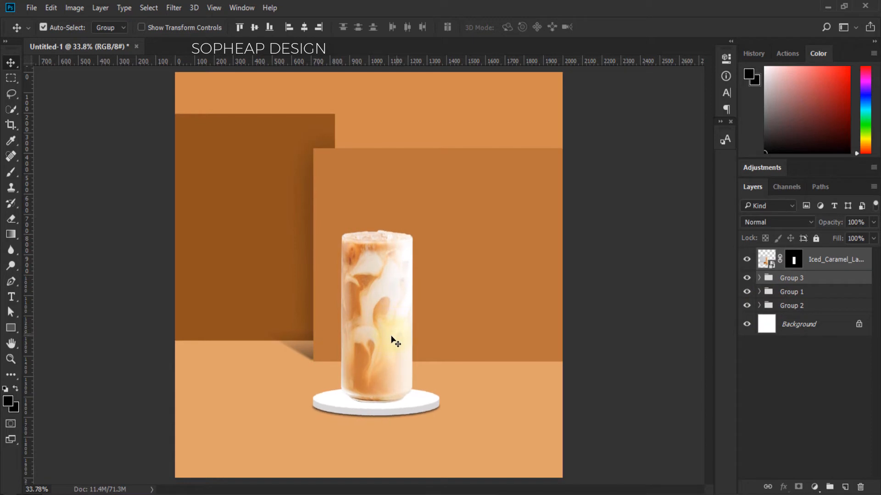
pyautogui.hotkey('shift', 'Up')
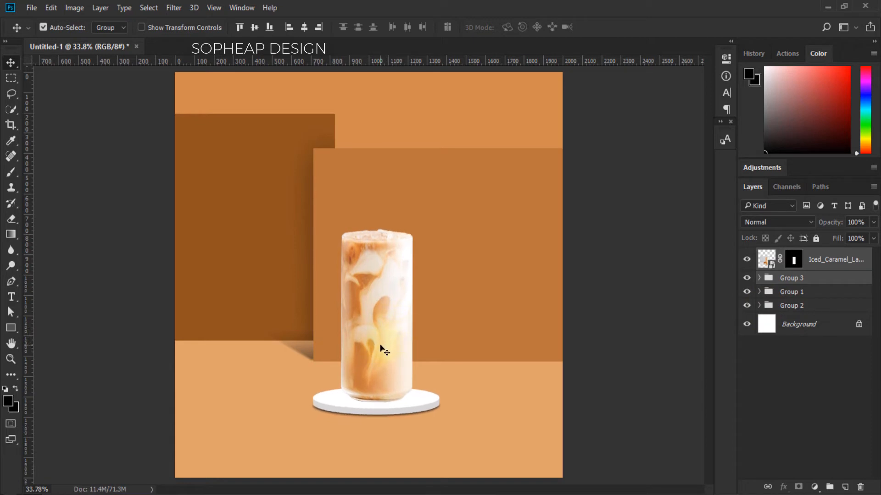
# - Fine-tune the glass's position slightly to the left on the plate and deselect all layers
pyautogui.click(364, 351)
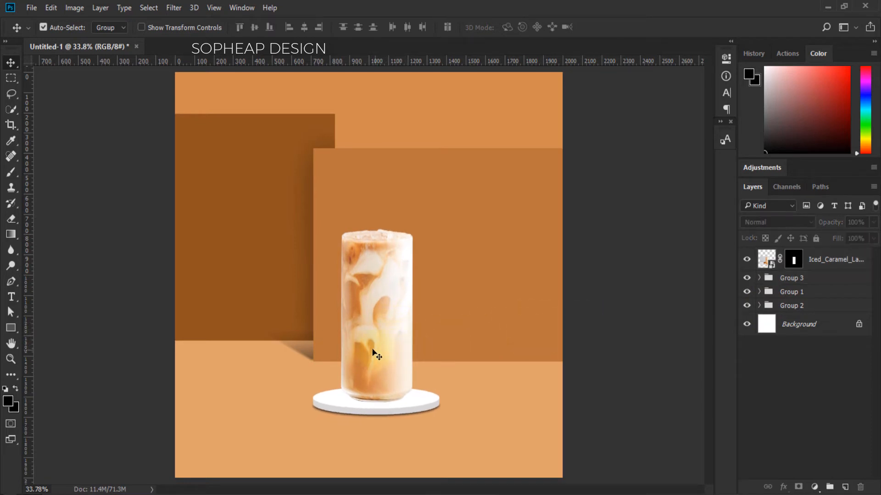
pyautogui.click(791, 278)
pyautogui.click(843, 469)
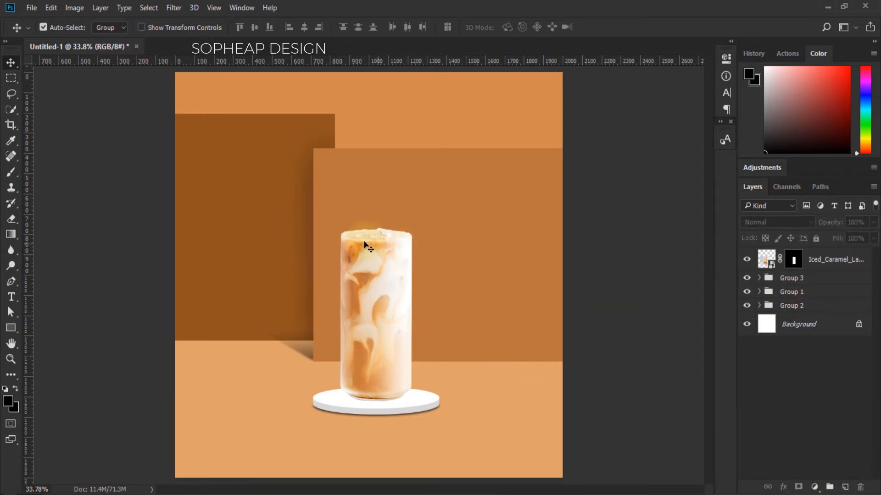
# - Add a new layer above Group 3 and stamp one large black spot behind the glass with an 1811 px soft round brush
pyautogui.click(11, 172)
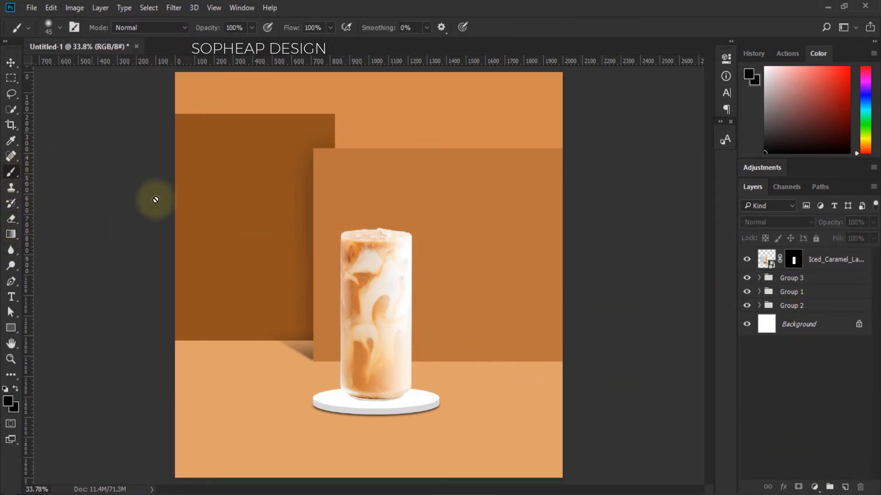
pyautogui.click(830, 282)
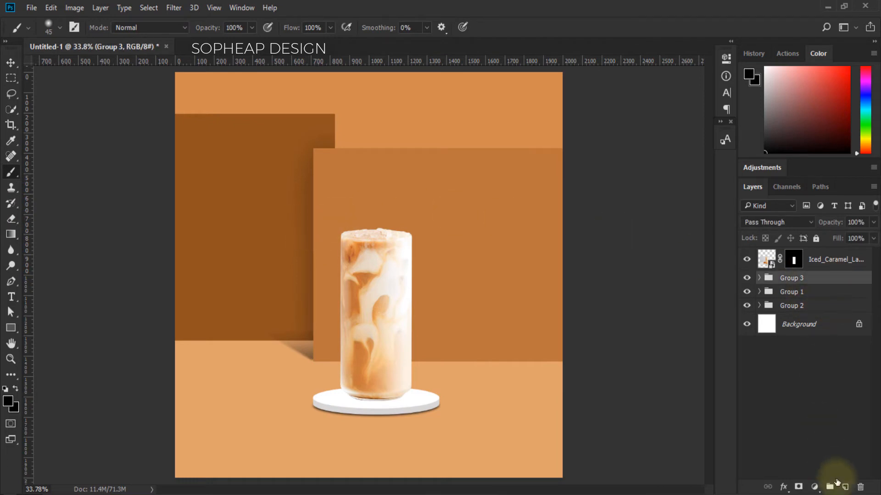
pyautogui.click(844, 487)
pyautogui.rightClick(358, 256)
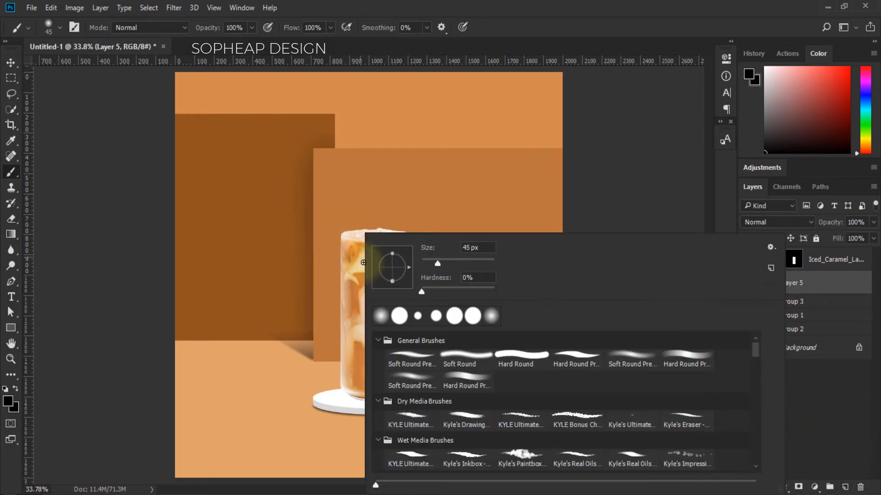
pyautogui.click(380, 315)
pyautogui.moveTo(437, 263); pyautogui.dragTo(472, 269)
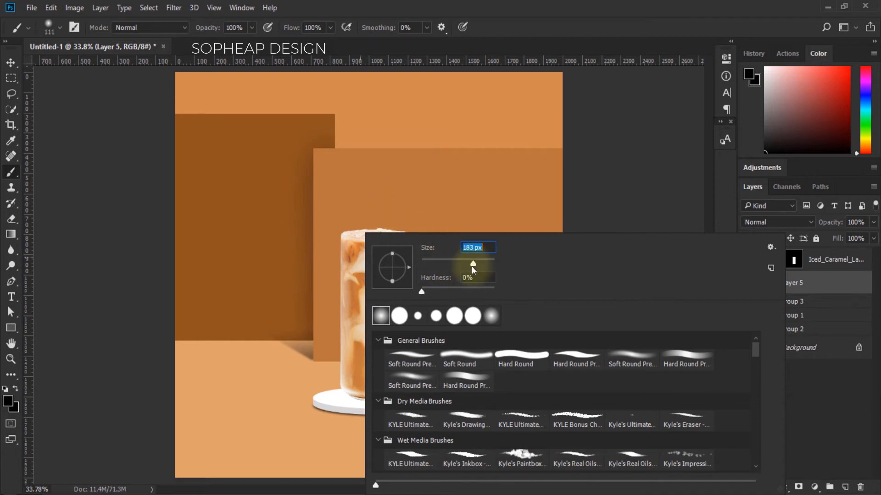
pyautogui.press('Return')
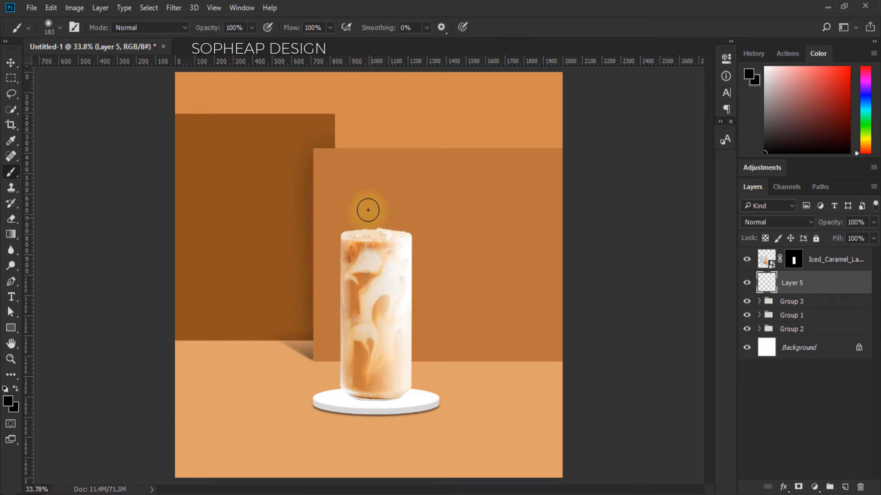
pyautogui.rightClick(334, 136)
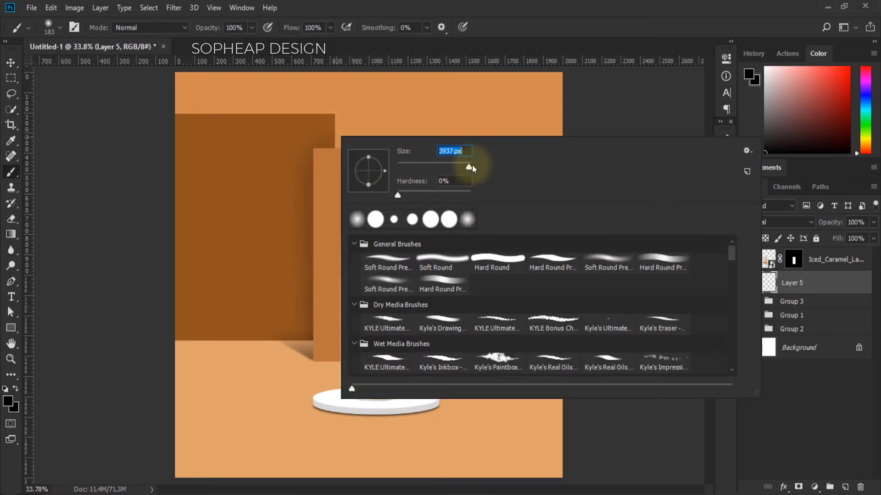
pyautogui.moveTo(472, 169)
pyautogui.mouseDown()
pyautogui.moveTo(474, 180)
pyautogui.moveTo(331, 205)
pyautogui.moveTo(464, 166)
pyautogui.mouseUp()
pyautogui.press('Return')
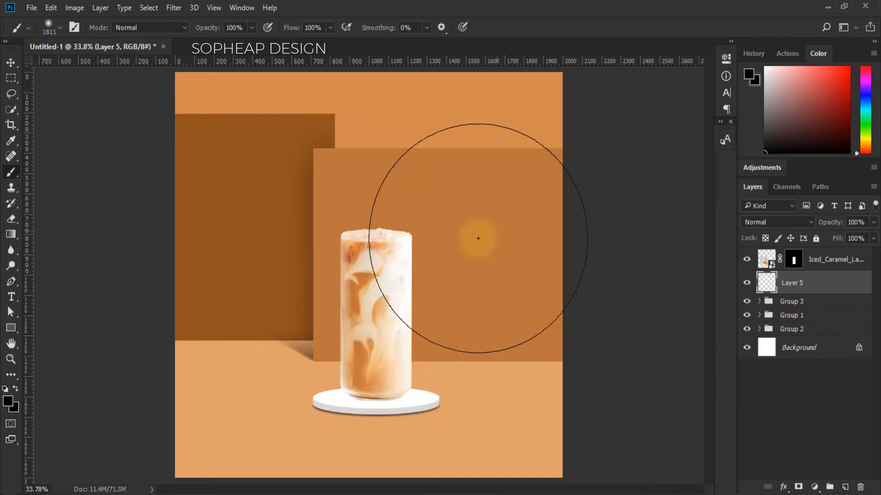
pyautogui.click(365, 259)
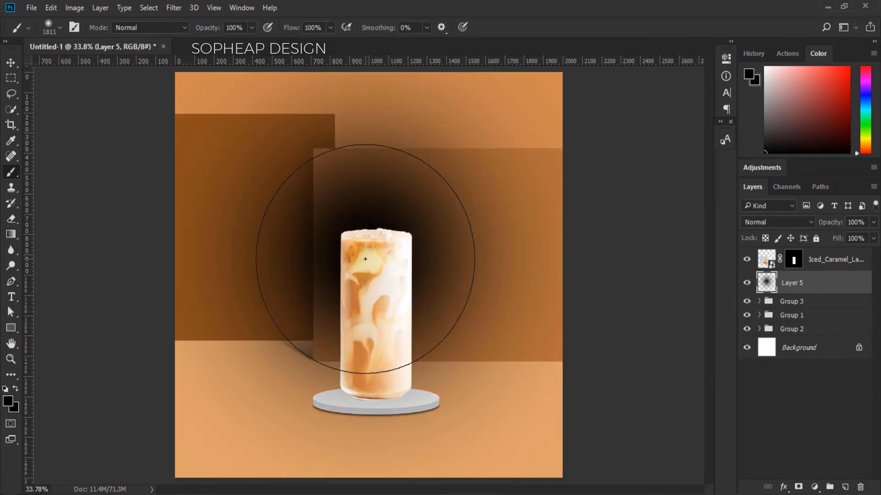
# - Squash the black spot to 44.65% width and 3.60% height and place it on the plate under the glass's base
pyautogui.press('v')
pyautogui.hotkey('ctrl', 't')
pyautogui.moveTo(370, 73); pyautogui.dragTo(364, 238)
pyautogui.moveTo(562, 275); pyautogui.dragTo(466, 276)
pyautogui.moveTo(368, 238); pyautogui.dragTo(346, 398)
pyautogui.moveTo(266, 400)
pyautogui.mouseDown()
pyautogui.moveTo(290, 400)
pyautogui.moveTo(275, 400)
pyautogui.mouseUp()
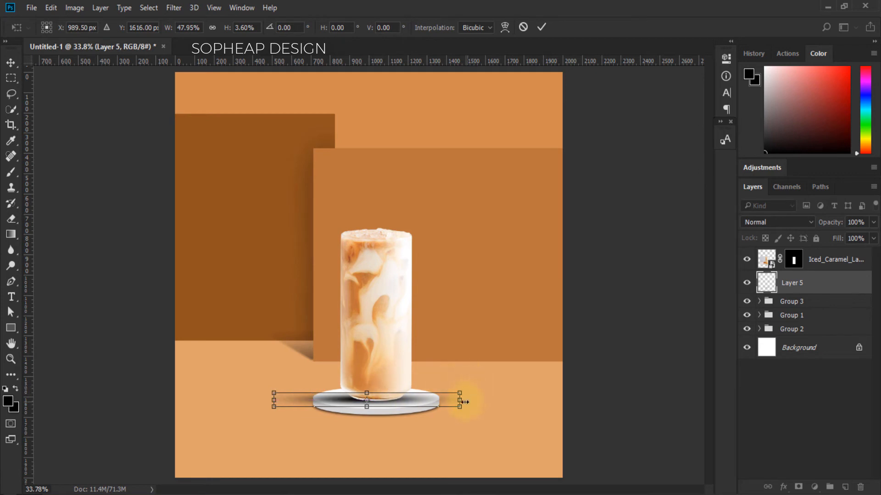
pyautogui.moveTo(465, 402); pyautogui.dragTo(447, 403)
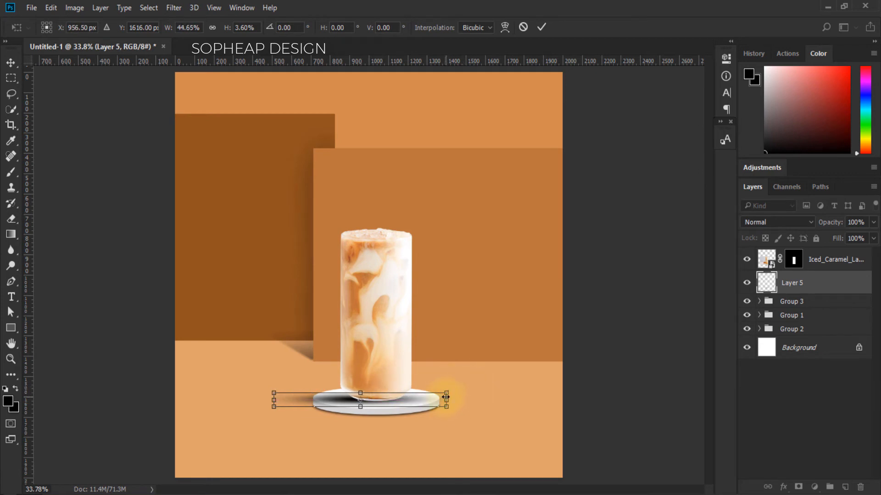
pyautogui.press('Return')
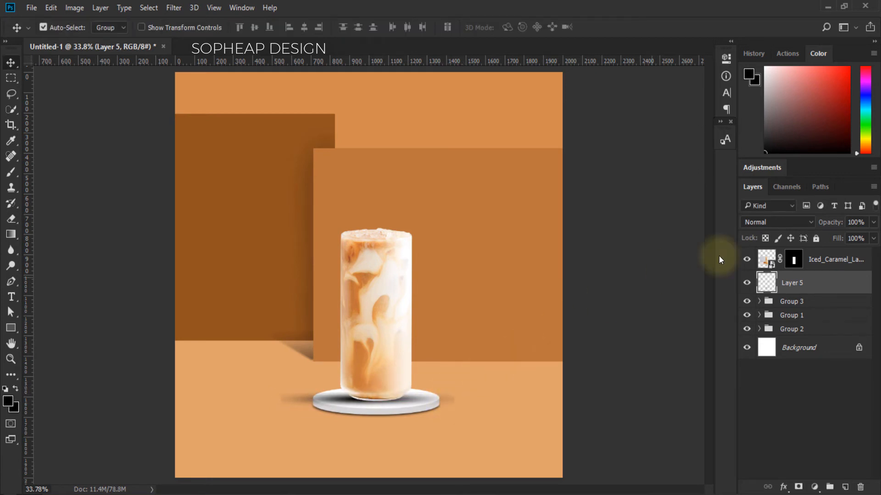
# - Set Layer 5 to Multiply, clip it to Group 3 and lower its opacity to 61%
pyautogui.click(759, 221)
pyautogui.click(764, 265)
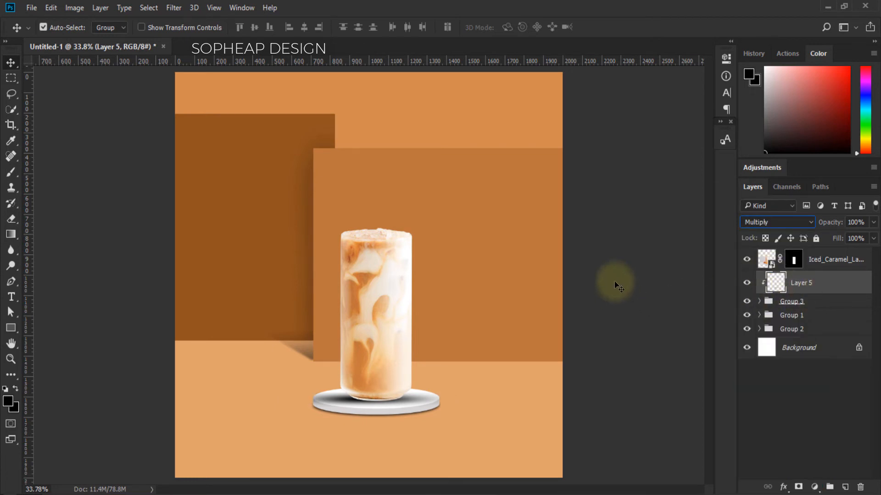
pyautogui.moveTo(819, 223); pyautogui.dragTo(820, 224)
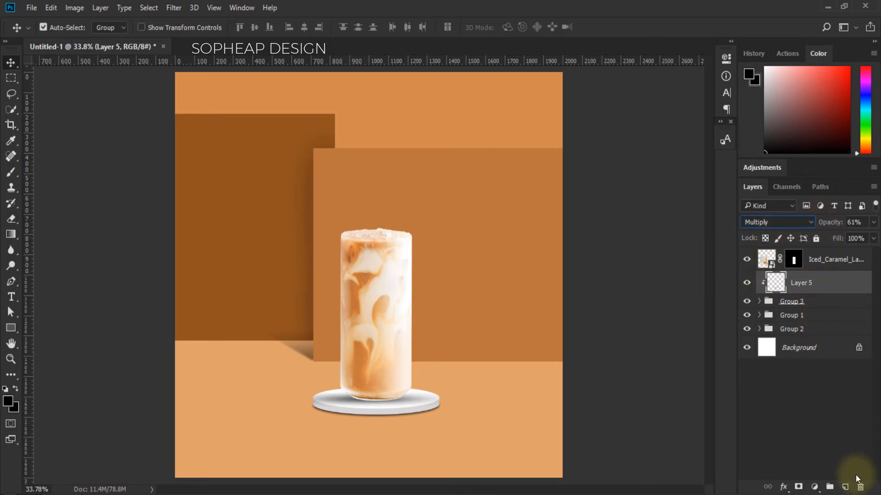
# - Create an empty layer above Layer 5 and add a layer mask to Layer 5
pyautogui.click(844, 487)
pyautogui.moveTo(362, 408); pyautogui.dragTo(432, 350)
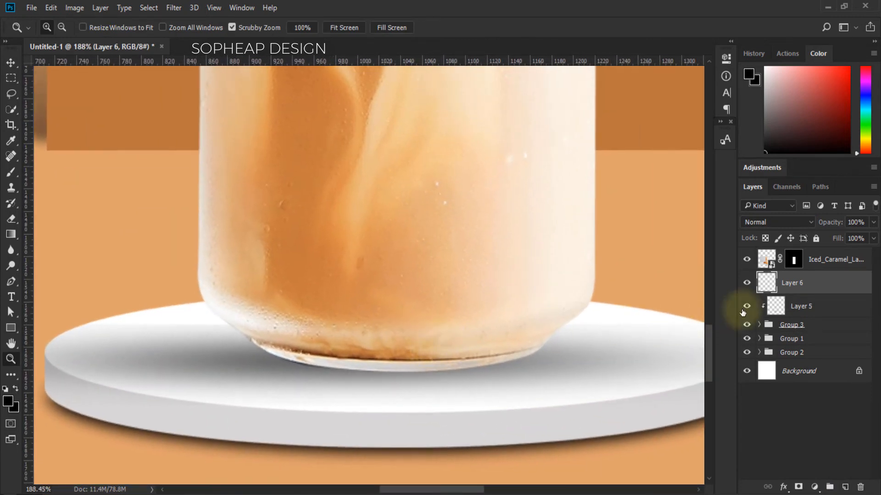
pyautogui.click(798, 306)
pyautogui.click(798, 487)
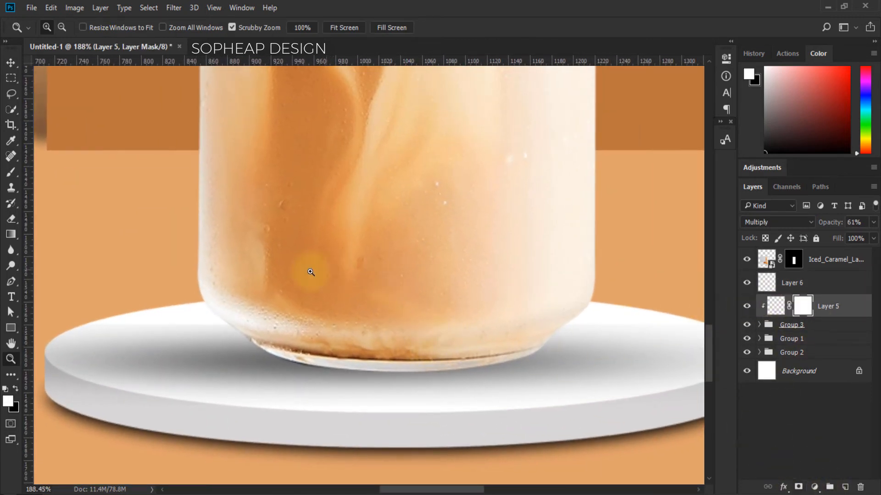
# - Paint black on Layer 5's mask with a 70 px soft brush to soften the plate shadow on both sides of the glass's base
pyautogui.press('b')
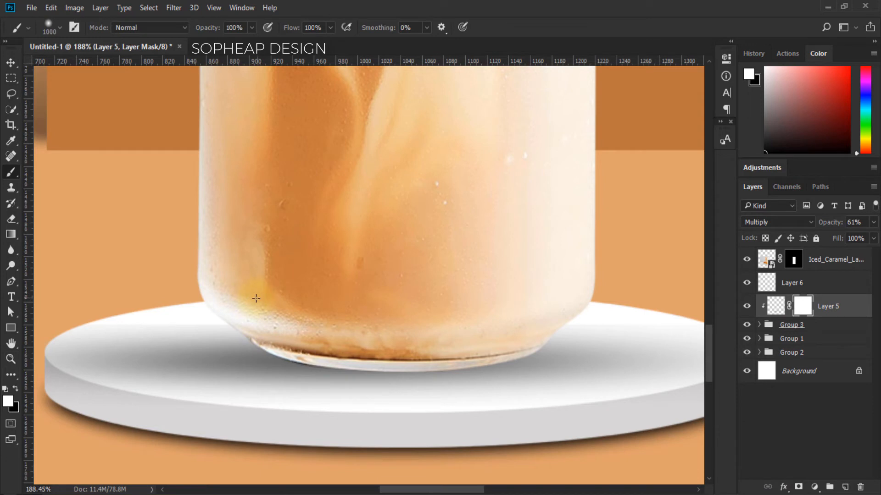
pyautogui.press('[')
pyautogui.press('[')
pyautogui.press('[')
pyautogui.press('[')
pyautogui.press('[')
pyautogui.press('[')
pyautogui.press('[')
pyautogui.press('[')
pyautogui.press('[')
pyautogui.press('[')
pyautogui.press('[')
pyautogui.press('[')
pyautogui.press('[')
pyautogui.press('[')
pyautogui.press('[')
pyautogui.press('[')
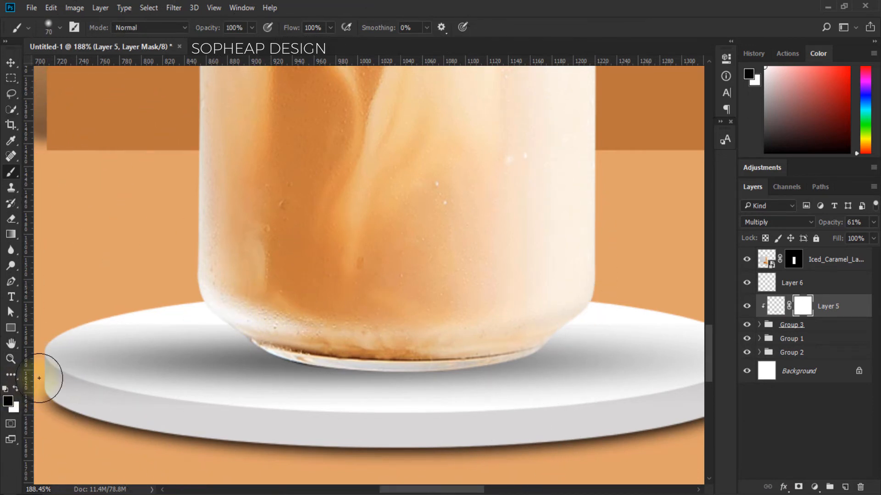
pyautogui.moveTo(209, 312); pyautogui.dragTo(104, 305)
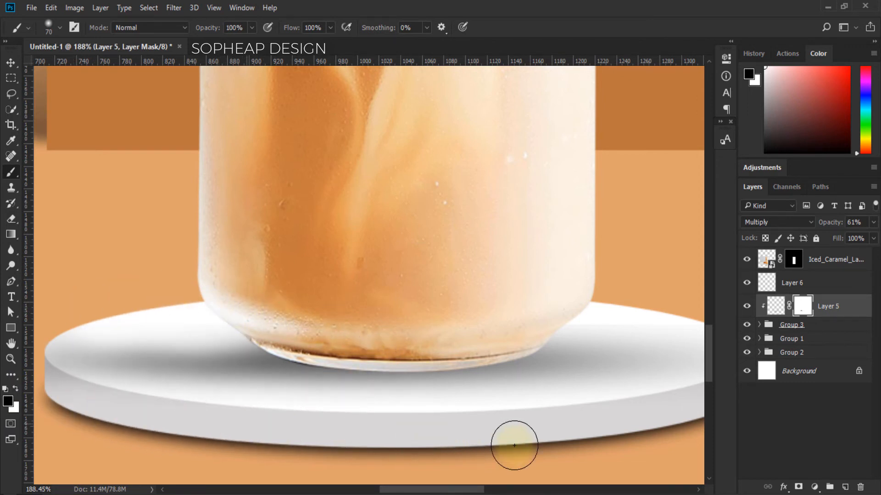
pyautogui.hscroll(3, 571, 304)
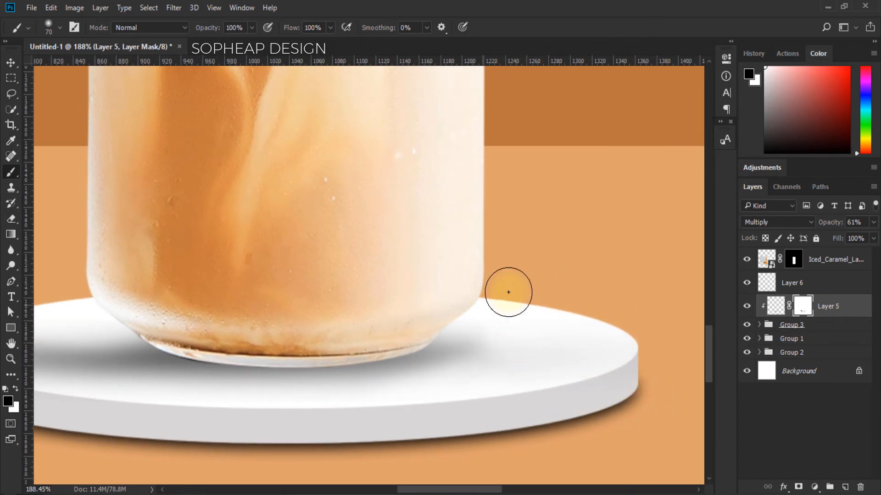
pyautogui.hscroll(-3, 455, 275)
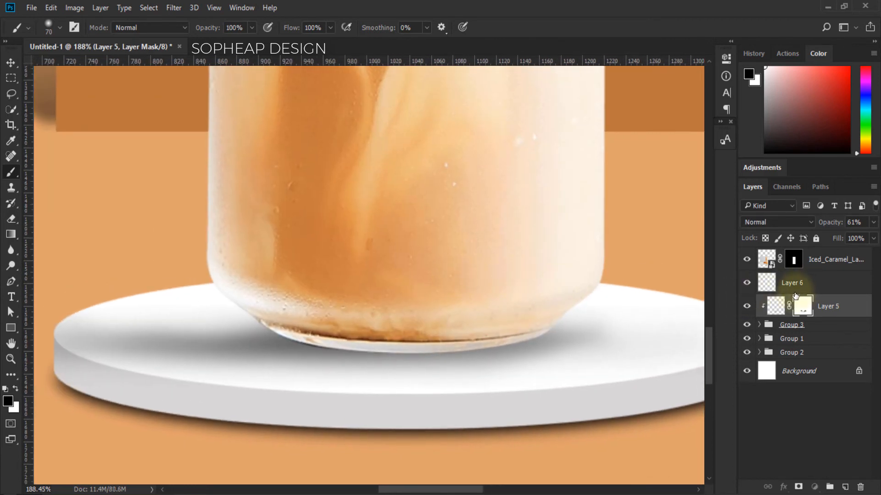
# - Paint a black contact shadow under the glass's base on Layer 6 with a 40 px soft brush and set the layer's opacity to 85%
pyautogui.click(797, 283)
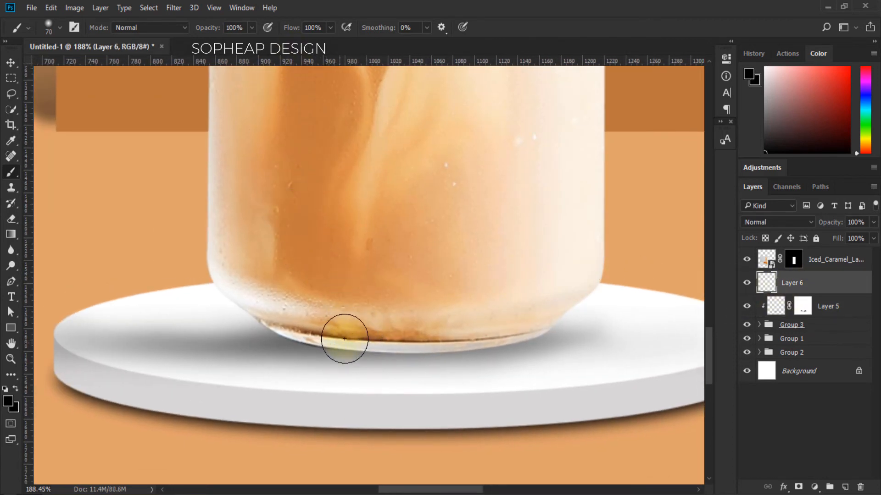
pyautogui.press('[')
pyautogui.press('[')
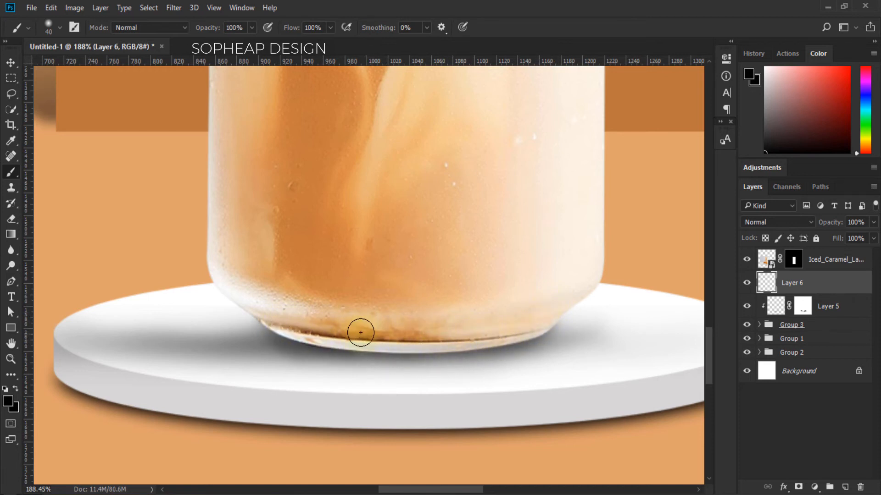
pyautogui.moveTo(839, 223); pyautogui.dragTo(821, 223)
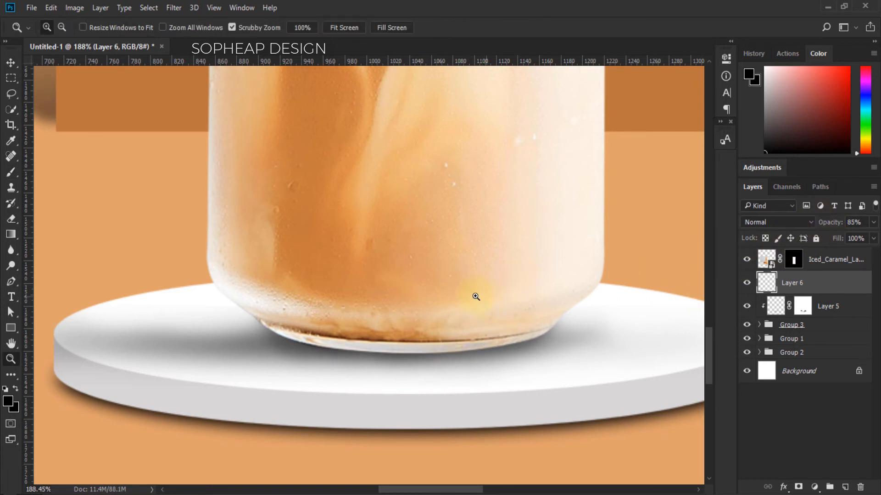
# - Lower Layer 5's opacity to 36% and compare the plate shadow by toggling the layer's visibility
pyautogui.moveTo(473, 295); pyautogui.dragTo(393, 301)
pyautogui.press('v')
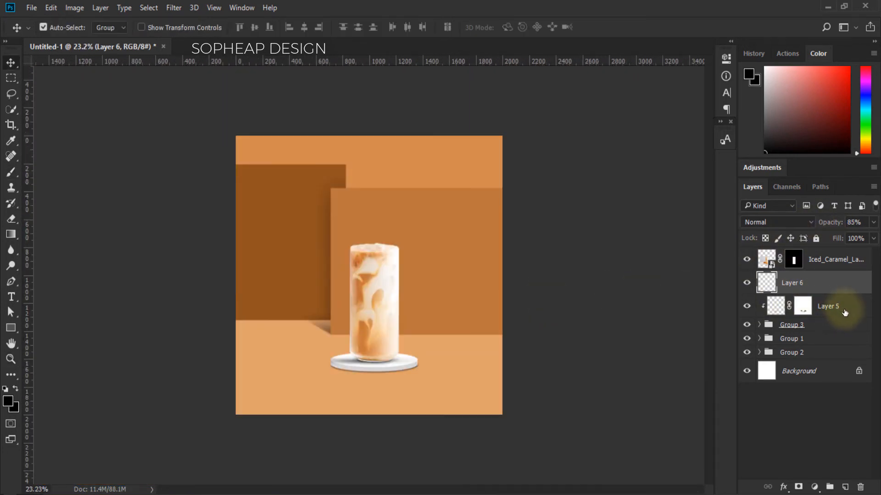
pyautogui.click(839, 306)
pyautogui.moveTo(833, 223); pyautogui.dragTo(817, 218)
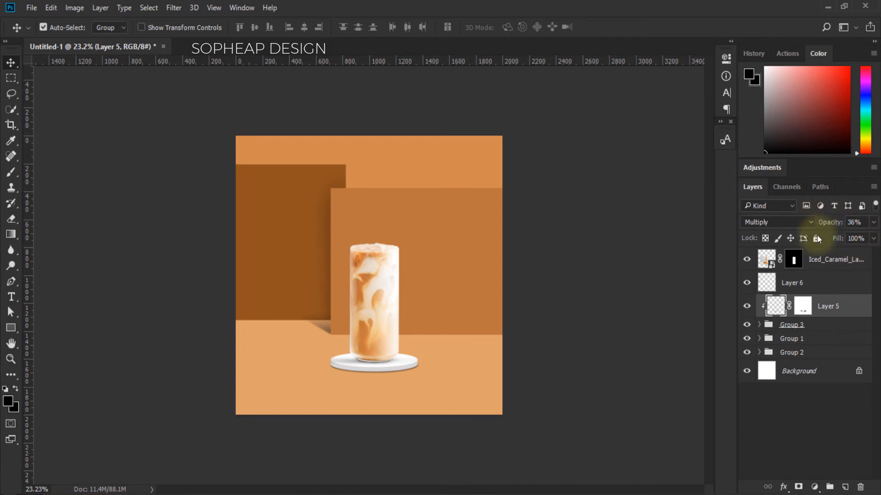
pyautogui.click(746, 306)
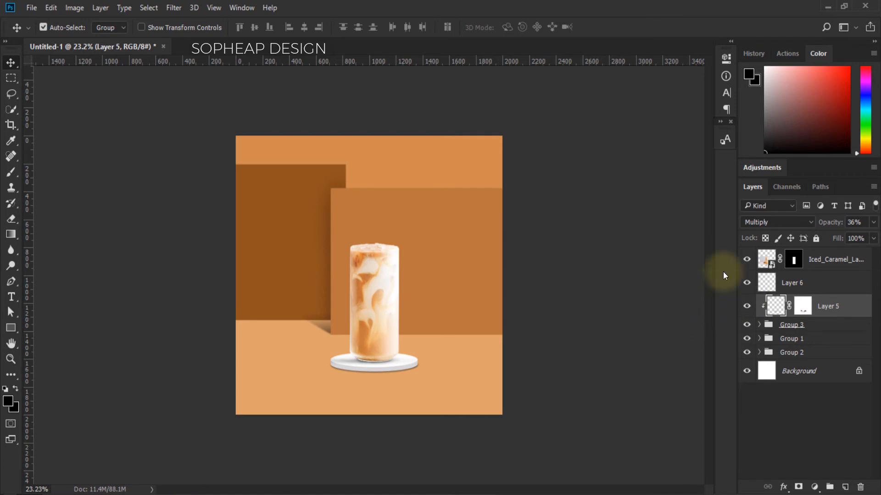
# - Add a new layer above the iced latte image, clip it to the glass and set its blend mode to Soft Light
pyautogui.click(834, 260)
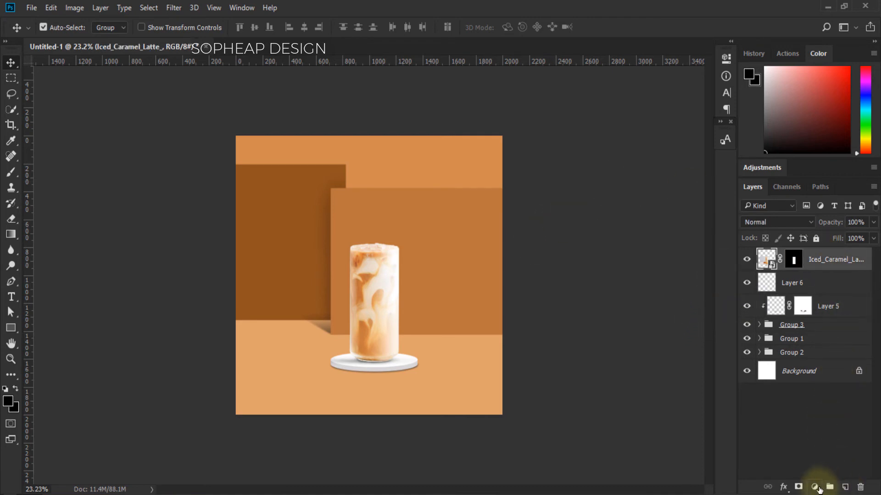
pyautogui.click(845, 487)
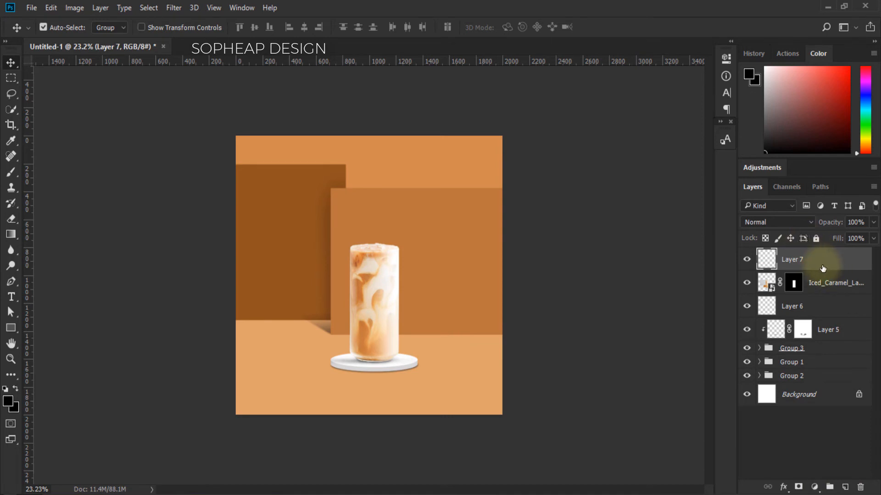
pyautogui.click(794, 222)
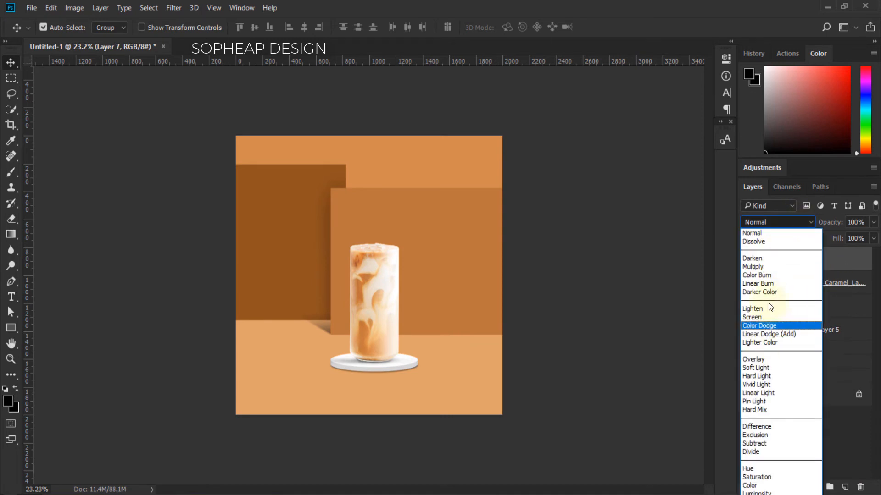
pyautogui.click(761, 367)
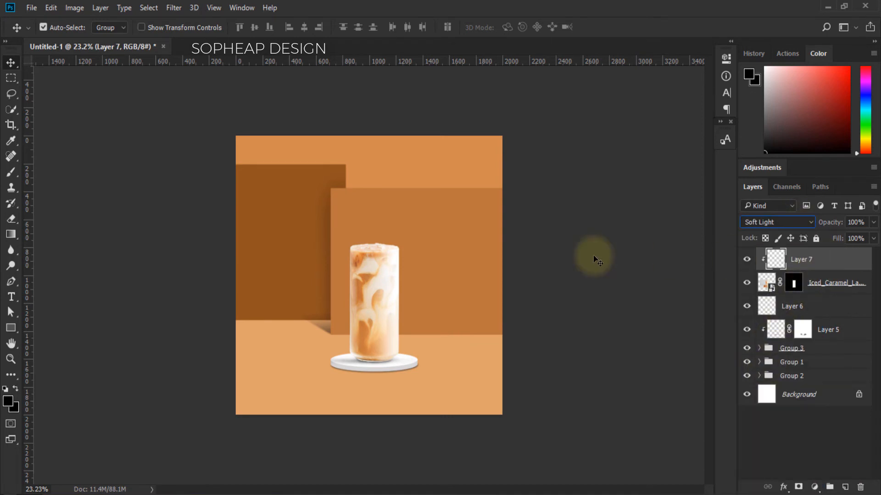
# - Darken the shaded side of the glass on Layer 7 with vertical black strokes from a 400 px soft brush
pyautogui.click(11, 173)
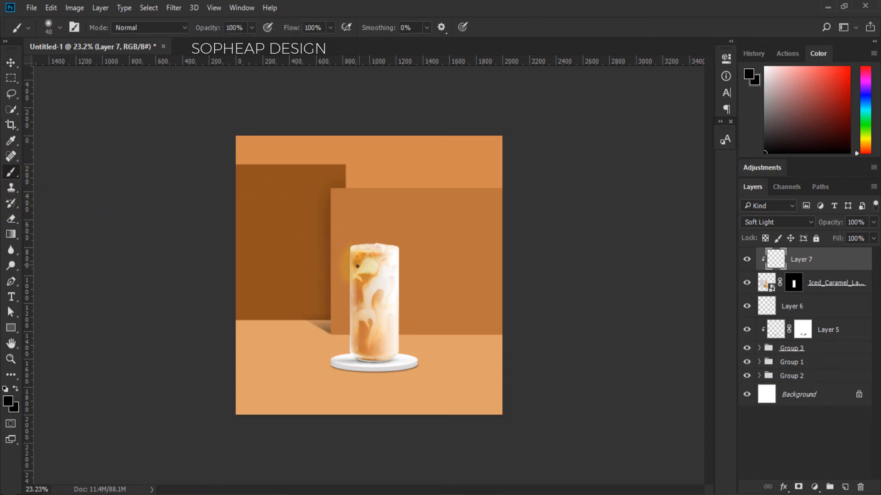
pyautogui.press(']')
pyautogui.press(']')
pyautogui.press(']')
pyautogui.press(']')
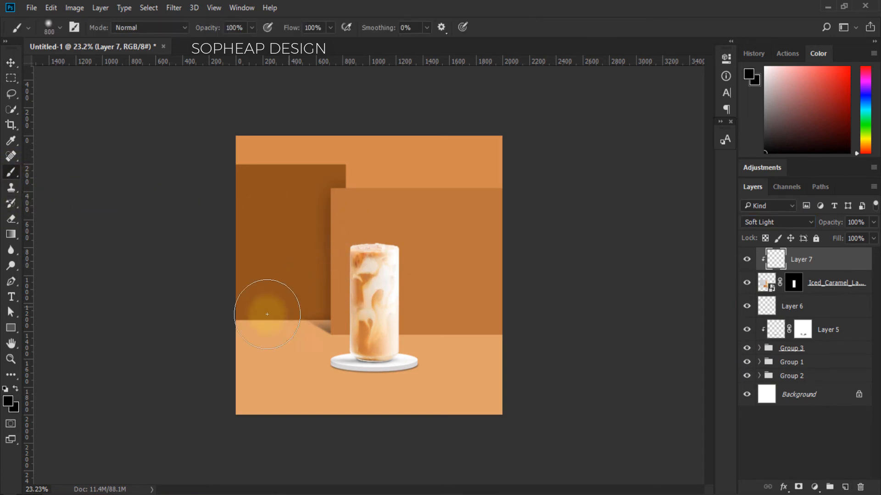
pyautogui.press('[')
pyautogui.press('[')
pyautogui.press('[')
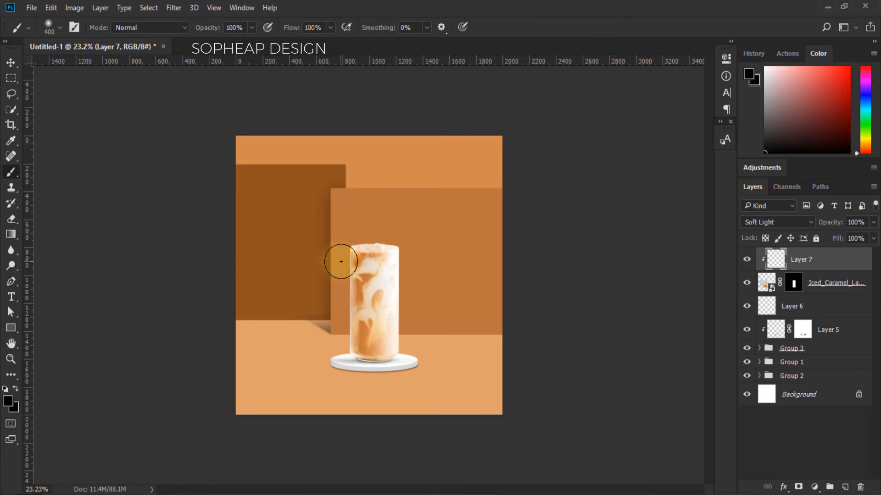
pyautogui.moveTo(350, 272)
pyautogui.mouseDown()
pyautogui.moveTo(348, 327)
pyautogui.moveTo(343, 271)
pyautogui.moveTo(352, 271)
pyautogui.moveTo(356, 334)
pyautogui.mouseUp()
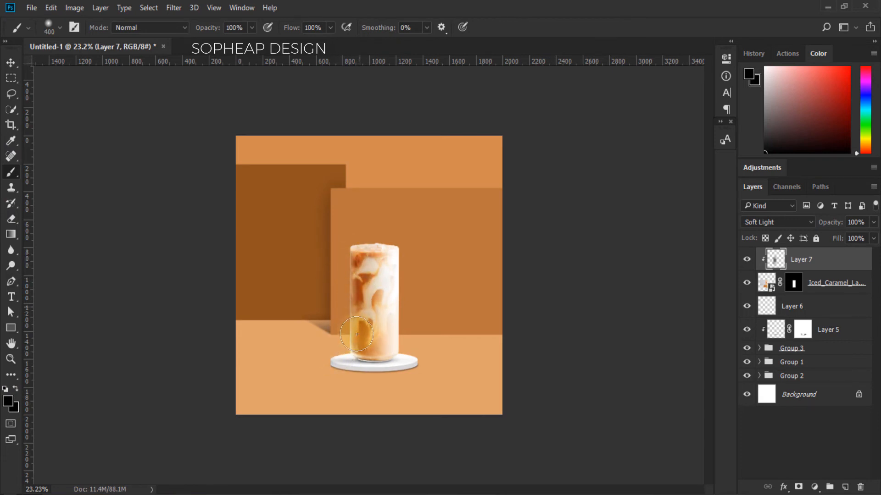
pyautogui.moveTo(372, 260)
pyautogui.mouseDown()
pyautogui.moveTo(366, 281)
pyautogui.moveTo(366, 247)
pyautogui.moveTo(356, 250)
pyautogui.moveTo(345, 332)
pyautogui.moveTo(355, 309)
pyautogui.moveTo(362, 343)
pyautogui.mouseUp()
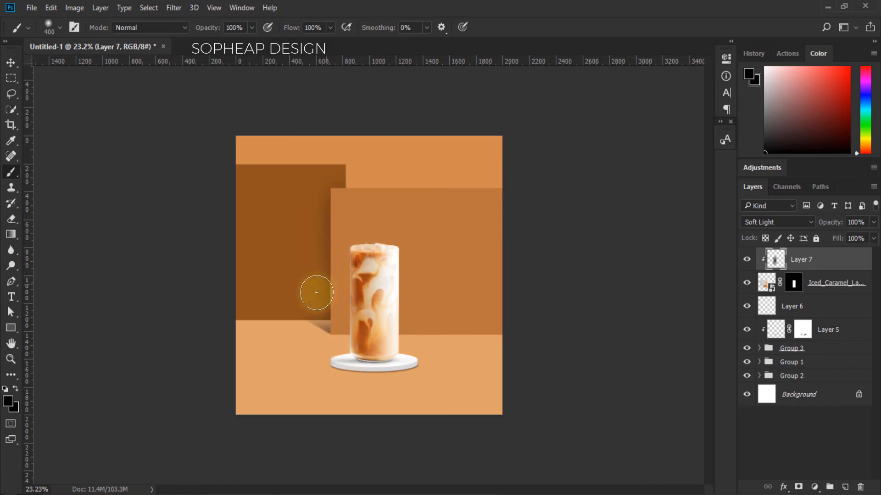
pyautogui.click(11, 62)
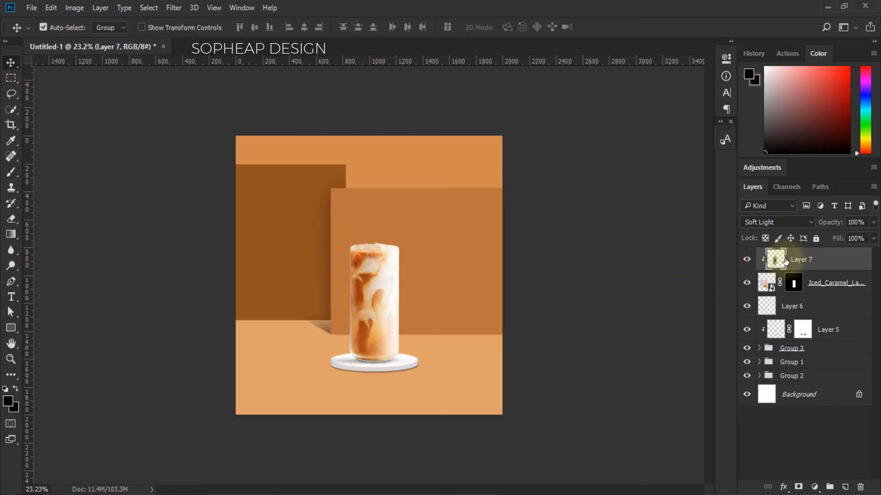
# - Place the Unsplash leaf-shadow photo from the links folder as an embedded image above Layer 5
pyautogui.click(839, 326)
pyautogui.click(38, 8)
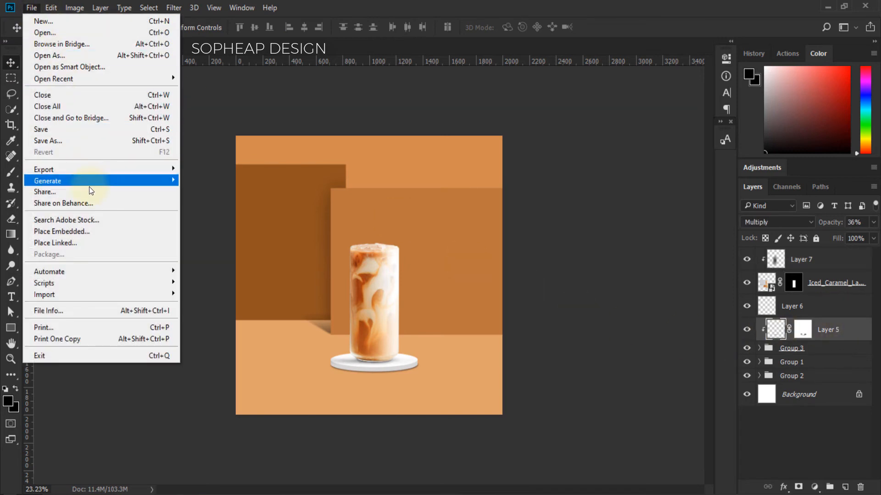
pyautogui.click(88, 227)
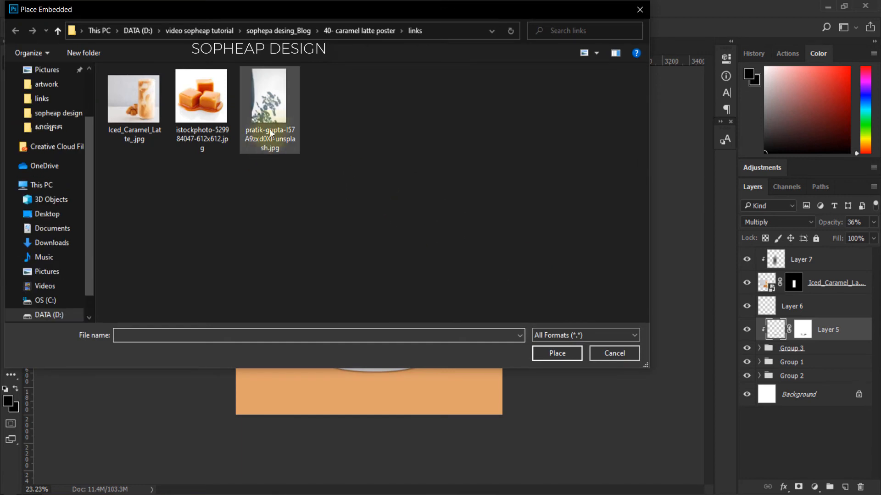
pyautogui.click(270, 129)
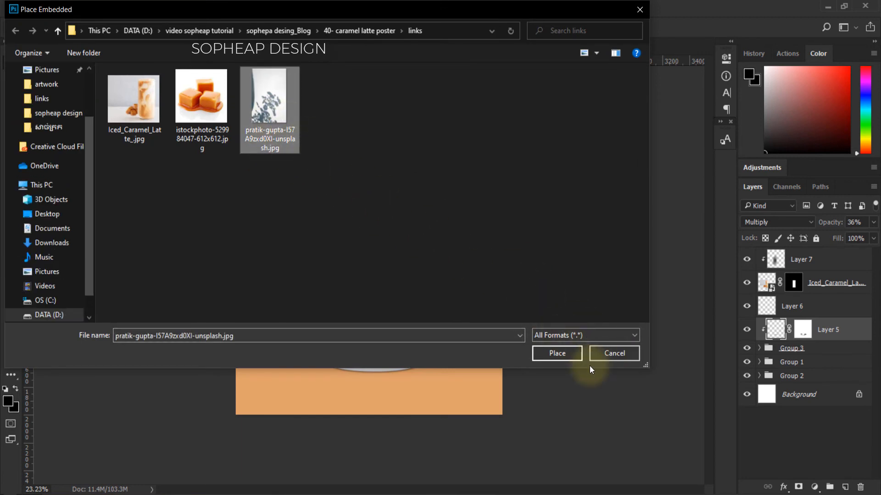
pyautogui.click(562, 353)
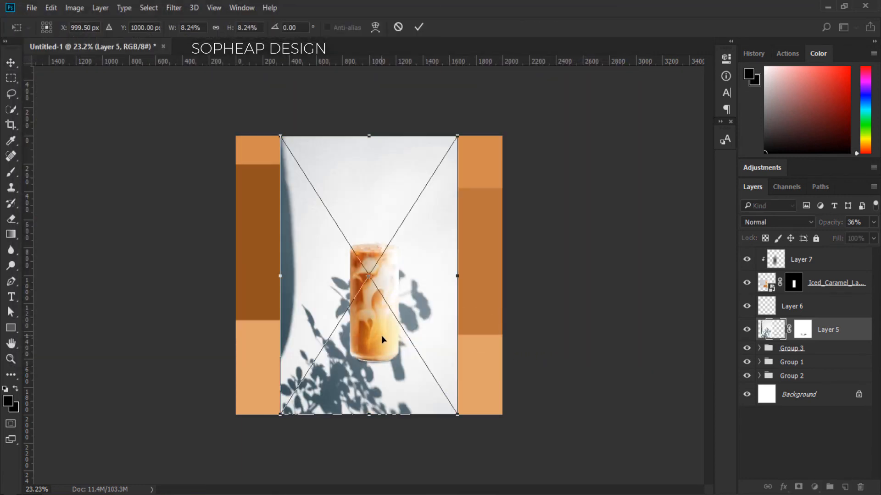
# - Flip the leaf-shadow photo horizontally and shift it toward the poster's right edge
pyautogui.rightClick(390, 337)
pyautogui.click(434, 316)
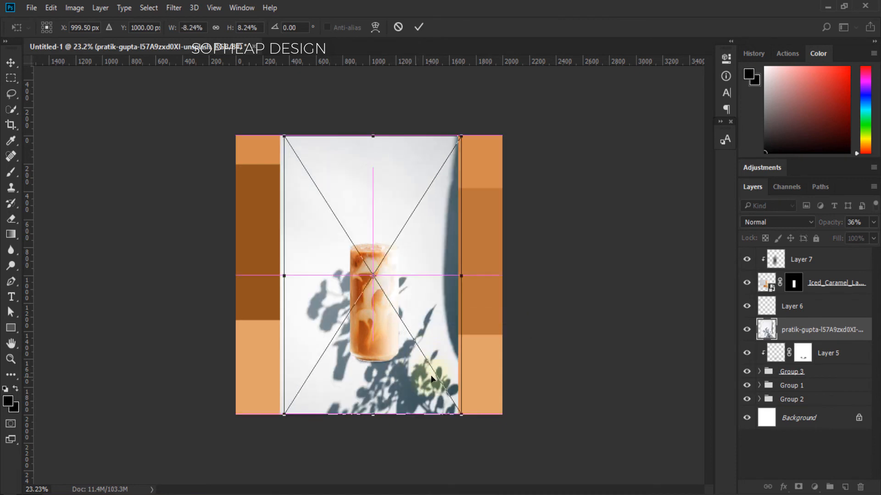
pyautogui.moveTo(413, 367); pyautogui.dragTo(463, 370)
# - Distort the leaf-shadow photo by pulling its upper corners down so the leaves lie flat across the floor, and commit the placement
pyautogui.rightClick(462, 370)
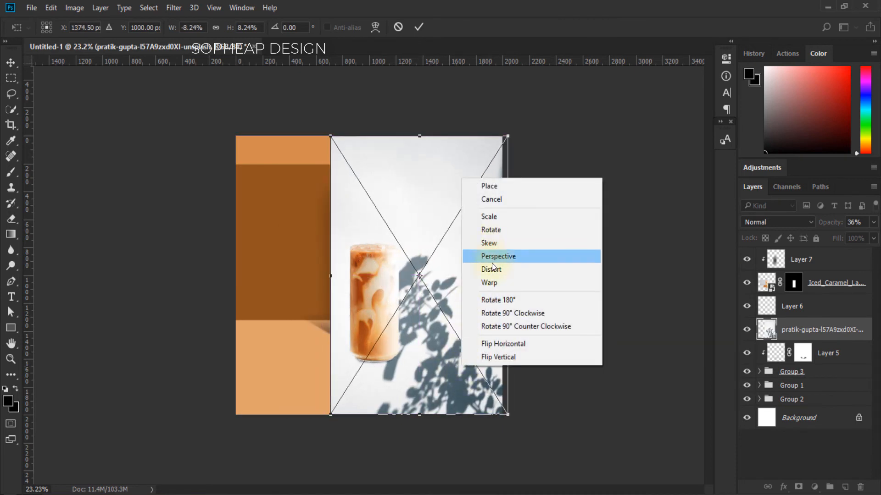
pyautogui.click(491, 266)
pyautogui.moveTo(507, 137); pyautogui.dragTo(515, 288)
pyautogui.moveTo(338, 146); pyautogui.dragTo(323, 283)
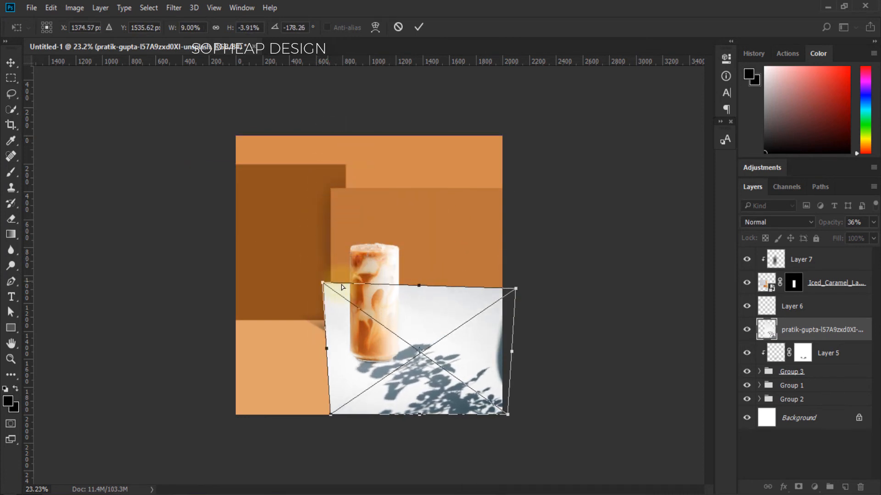
pyautogui.click(420, 28)
# - Raise the leaf-shadow layer to the top of the stack, set it to Multiply and nudge it slightly right
pyautogui.moveTo(853, 333); pyautogui.dragTo(861, 253)
pyautogui.click(774, 223)
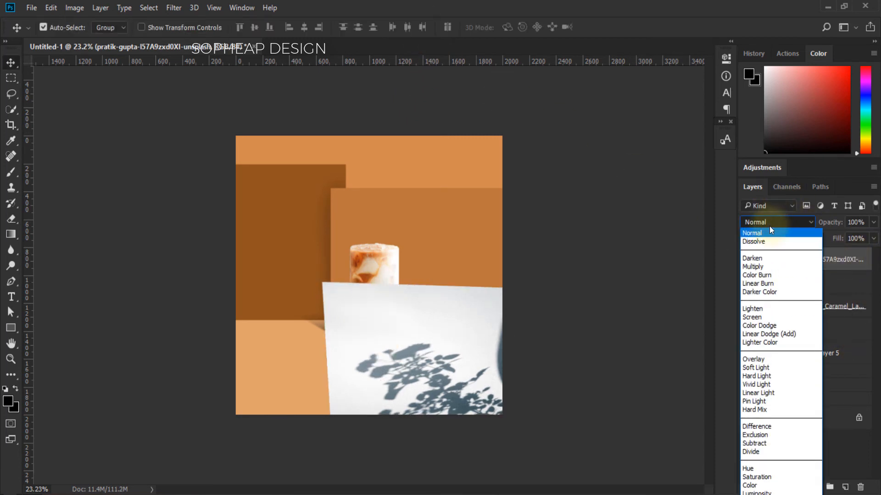
pyautogui.click(757, 267)
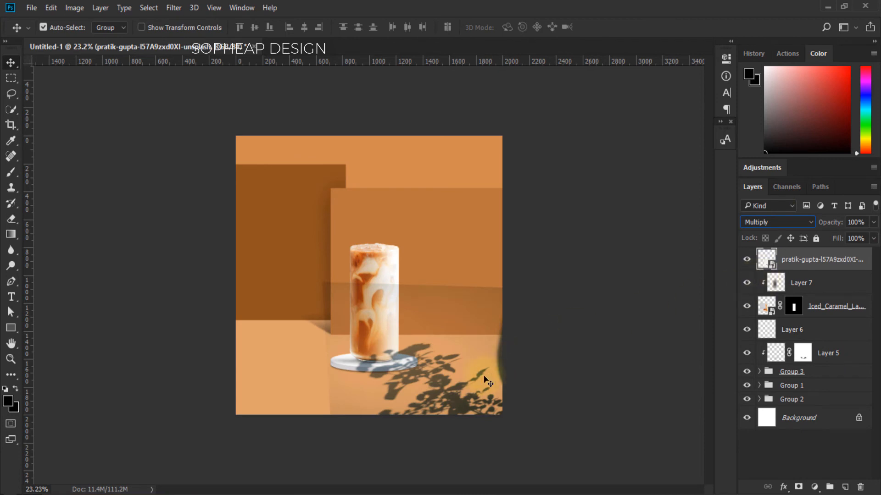
pyautogui.moveTo(485, 379); pyautogui.dragTo(475, 381)
pyautogui.moveTo(477, 379); pyautogui.dragTo(476, 378)
# - Add a Curves adjustment clipped to the leaf-shadow layer and brighten it with a raised highlight point and a shadow point at input 52, output 74
pyautogui.click(814, 485)
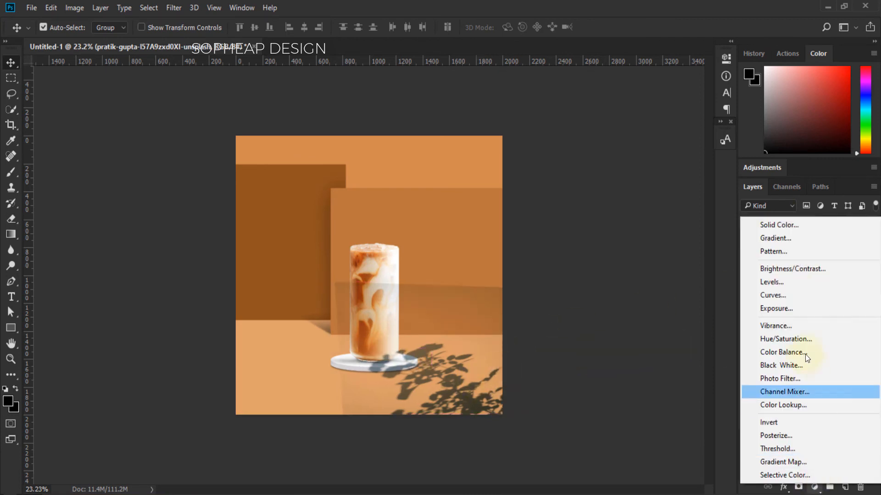
pyautogui.click(786, 294)
pyautogui.click(627, 258)
pyautogui.moveTo(668, 149); pyautogui.dragTo(663, 133)
pyautogui.moveTo(633, 177); pyautogui.dragTo(620, 191)
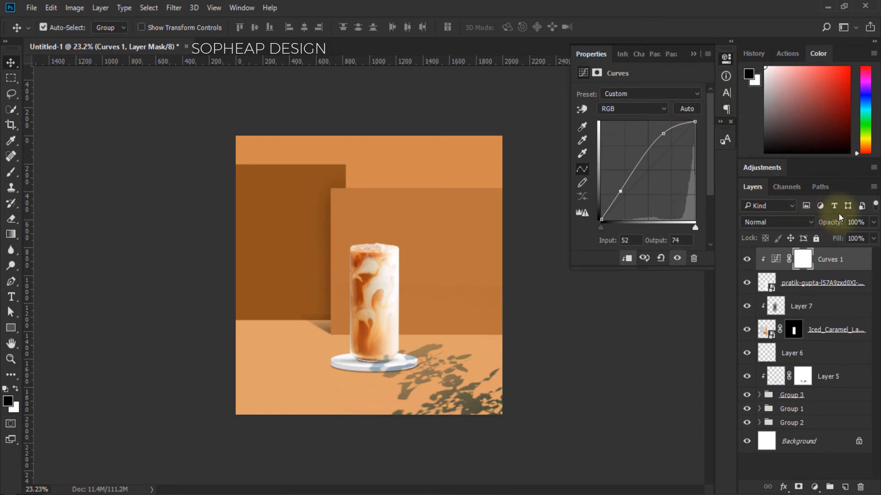
# - Set the Curves adjustment's opacity to 96%, shift its highlight point left and pull its shadow point slightly down
pyautogui.moveTo(828, 223); pyautogui.dragTo(830, 223)
pyautogui.moveTo(663, 133); pyautogui.dragTo(655, 133)
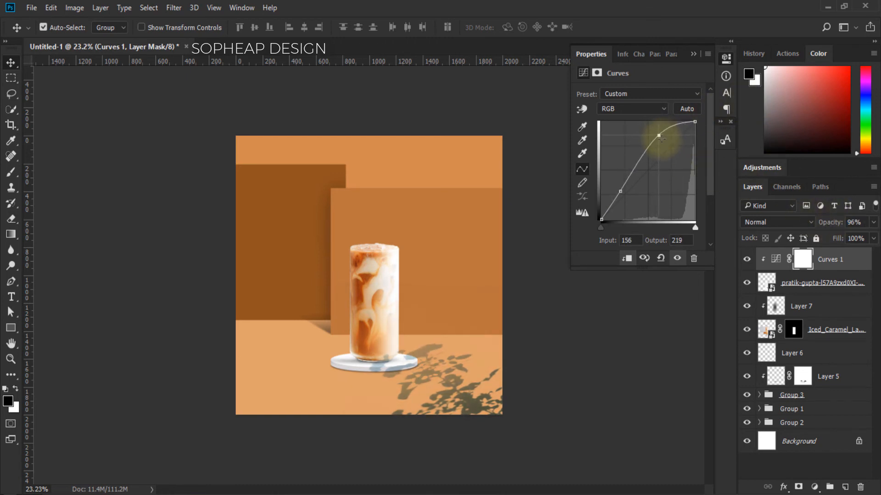
pyautogui.moveTo(620, 191); pyautogui.dragTo(622, 195)
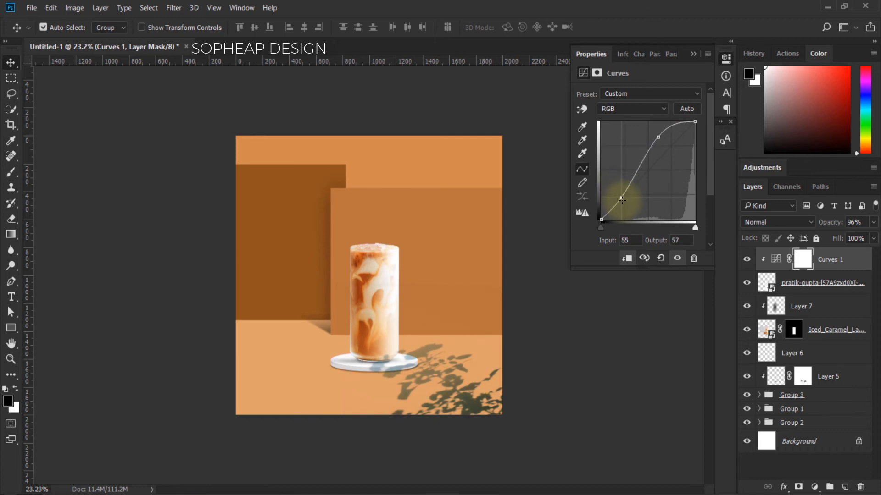
pyautogui.click(726, 58)
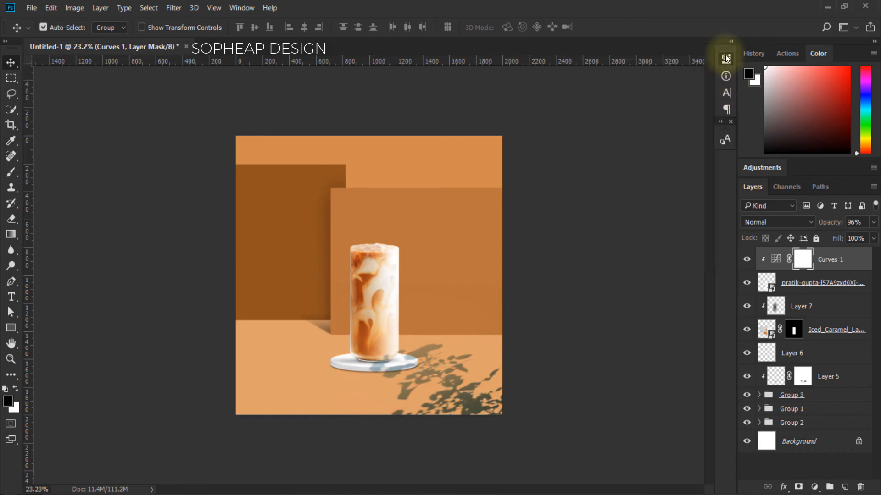
# - Lower the leaf-shadow layer's opacity to 62%
pyautogui.click(844, 289)
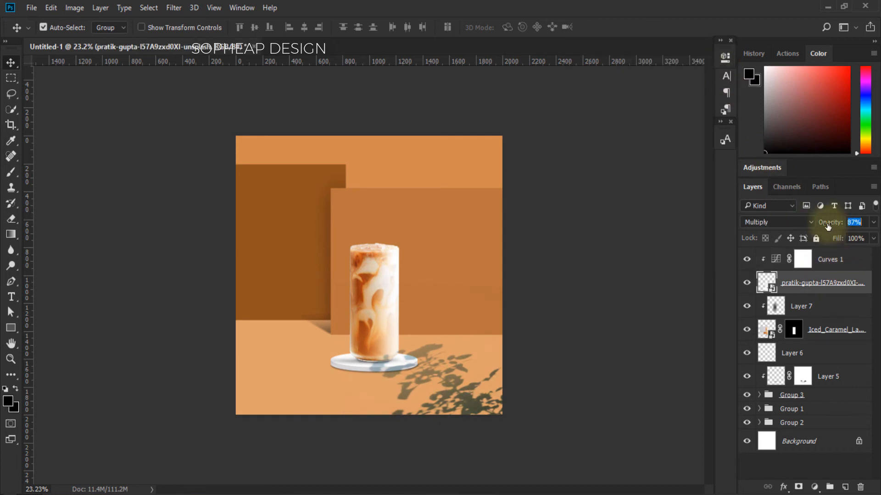
pyautogui.moveTo(828, 226); pyautogui.dragTo(824, 226)
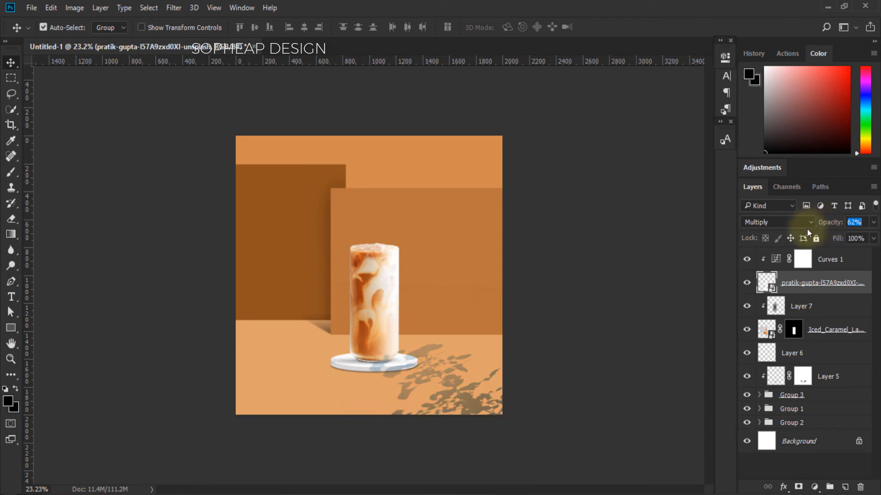
pyautogui.click(855, 259)
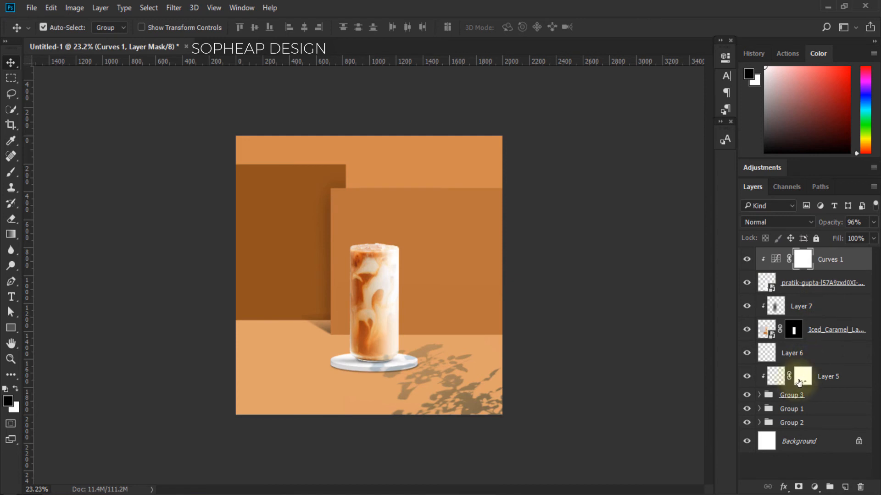
# - Add an empty layer above the glass shading layer and set up a white, pressure-sensitive Hard Round brush at 400 px
pyautogui.click(847, 304)
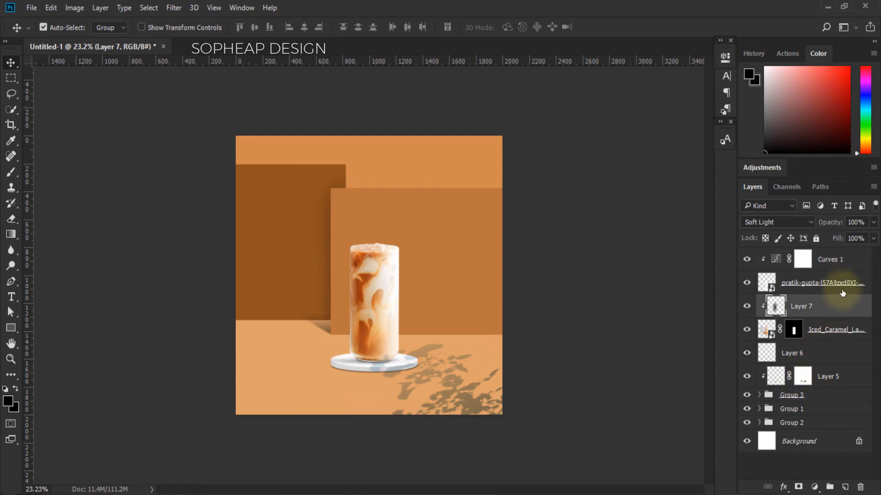
pyautogui.click(844, 484)
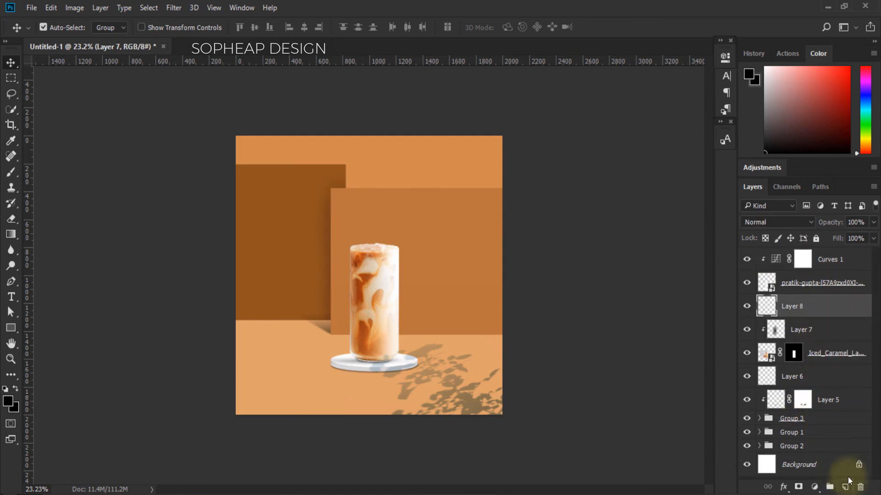
pyautogui.click(11, 188)
pyautogui.click(11, 173)
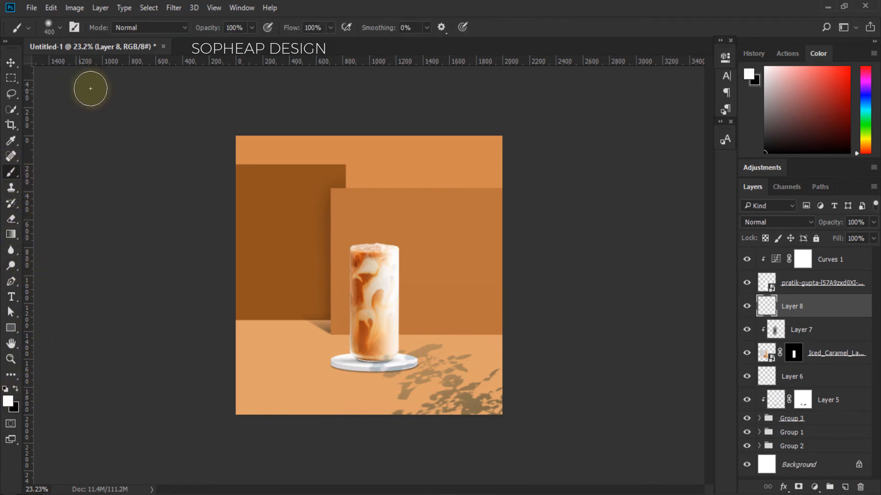
pyautogui.rightClick(356, 241)
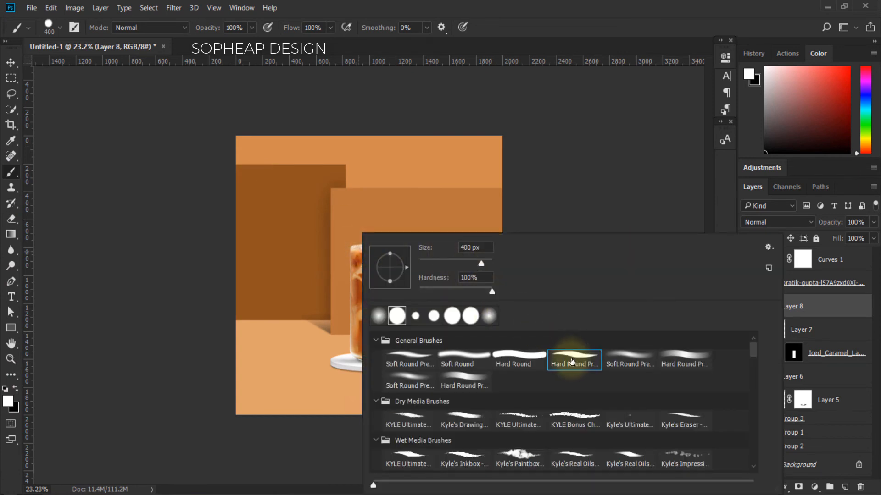
pyautogui.press('Return')
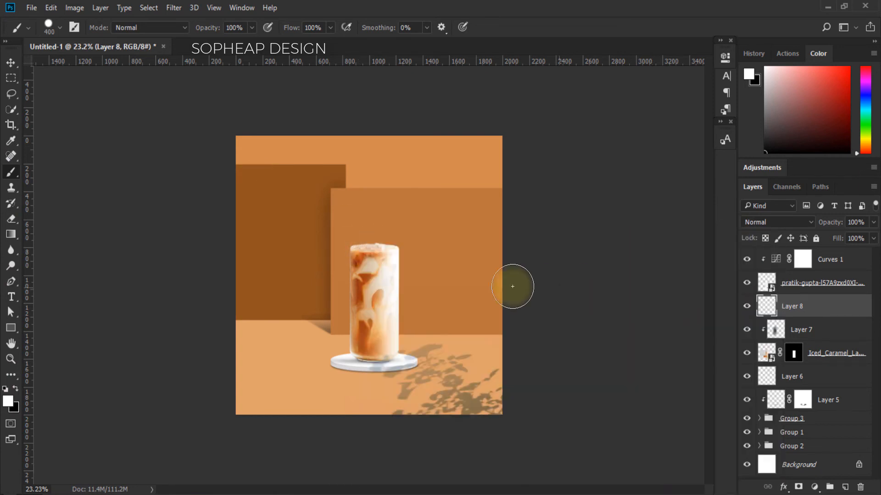
# - Reduce the brush to 125 px and paint a large white C swash from the glass's upper left edge, curving across its lower part
pyautogui.moveTo(338, 257); pyautogui.dragTo(359, 320)
pyautogui.hotkey('ctrl', 'z')
pyautogui.press('[')
pyautogui.press('[')
pyautogui.press('[')
pyautogui.press('[')
pyautogui.press('[')
pyautogui.press('[')
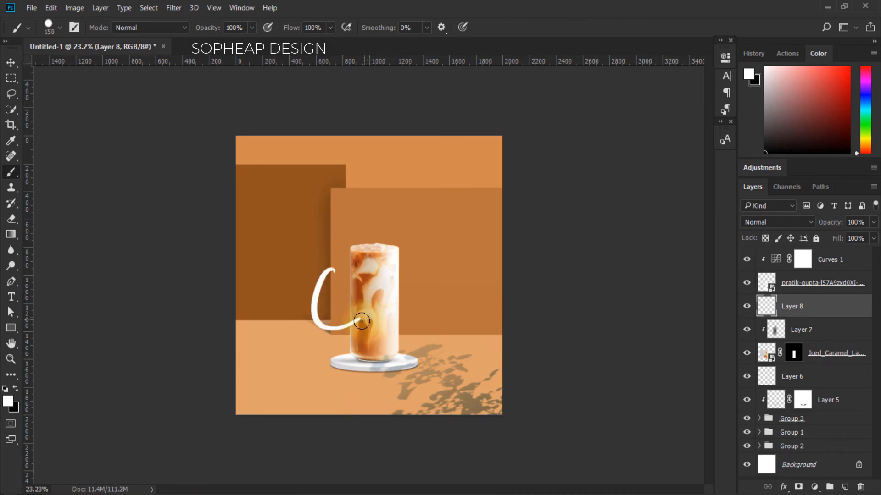
pyautogui.hotkey('ctrl', 'z')
pyautogui.press('[')
pyautogui.moveTo(346, 282)
pyautogui.mouseDown()
pyautogui.moveTo(346, 328)
pyautogui.moveTo(387, 321)
pyautogui.mouseUp()
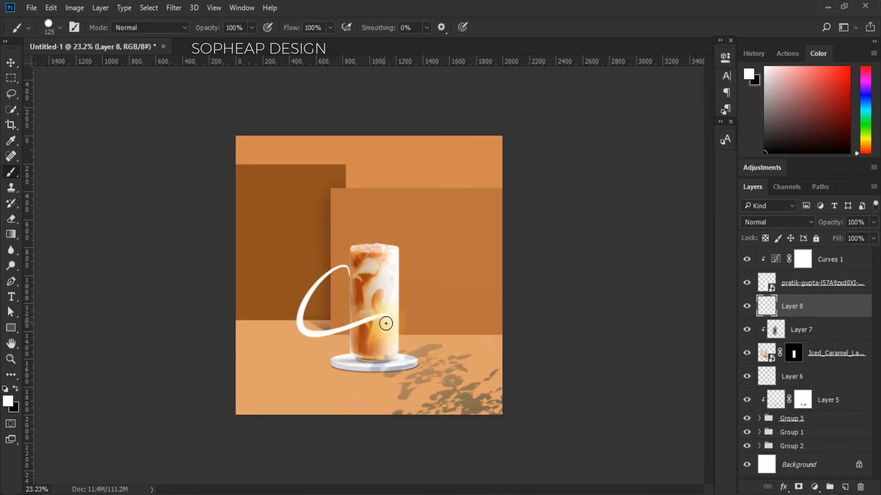
pyautogui.hotkey('ctrl', 'z')
pyautogui.moveTo(356, 271); pyautogui.dragTo(474, 309)
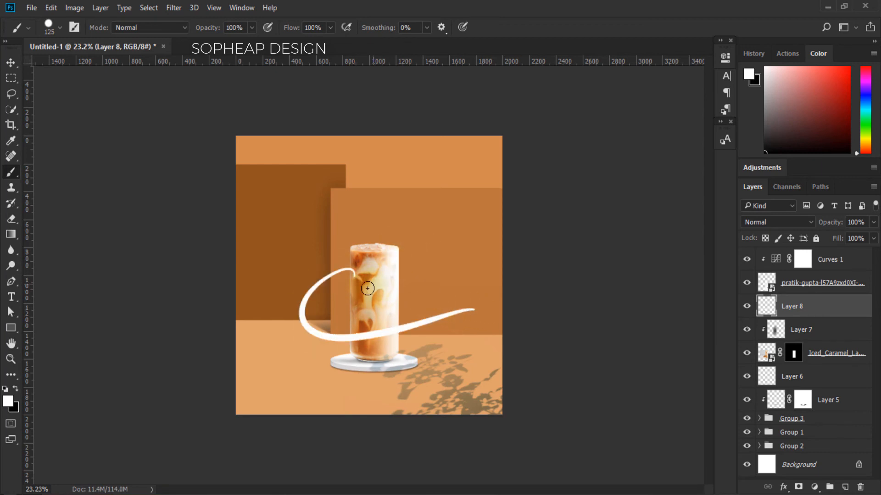
# - Handwrite white letters above the swash with an 80 px brush, "a" left of the glass and "remel" right of it
pyautogui.press('z')
pyautogui.moveTo(345, 317); pyautogui.dragTo(340, 321)
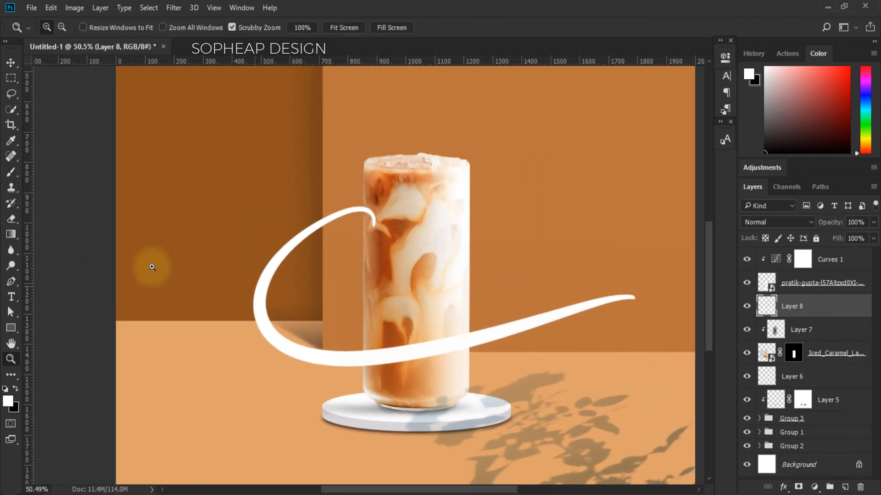
pyautogui.click(11, 172)
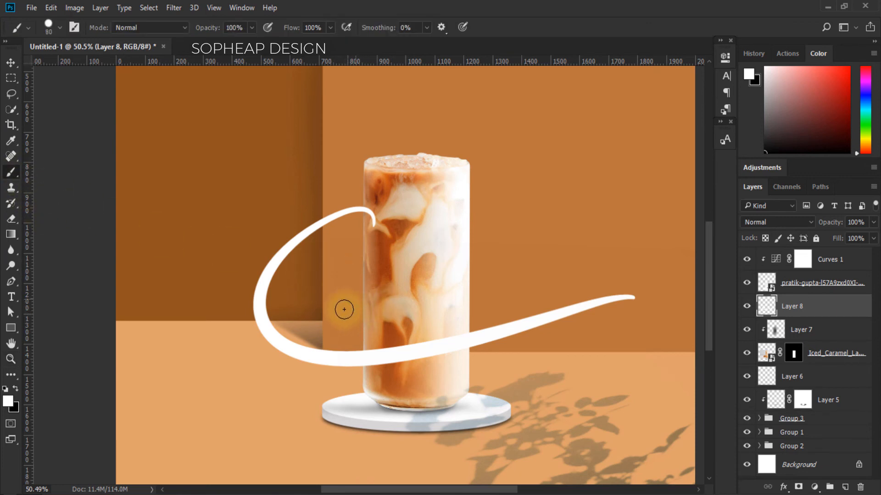
pyautogui.moveTo(344, 310)
pyautogui.mouseDown()
pyautogui.moveTo(363, 317)
pyautogui.moveTo(355, 295)
pyautogui.moveTo(385, 318)
pyautogui.moveTo(374, 327)
pyautogui.mouseUp()
pyautogui.hotkey('ctrl', 'z')
pyautogui.hotkey('ctrl', 'z')
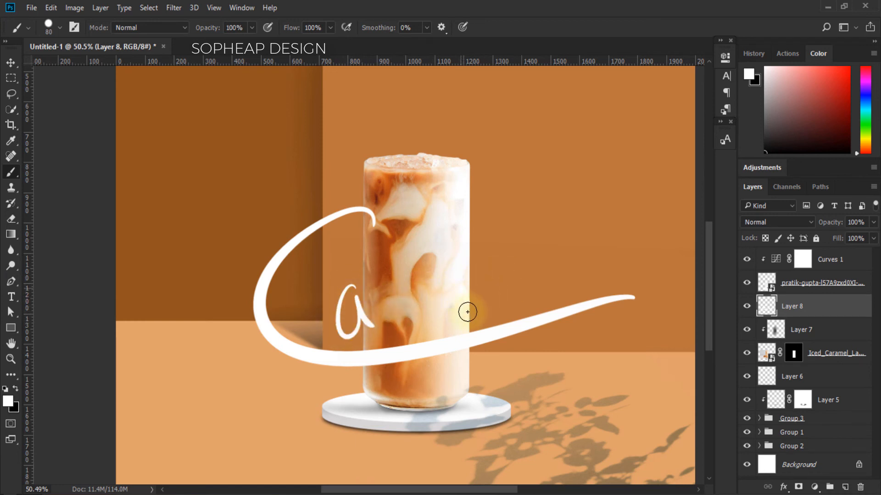
pyautogui.moveTo(467, 312)
pyautogui.mouseDown()
pyautogui.moveTo(497, 279)
pyautogui.moveTo(499, 303)
pyautogui.mouseUp()
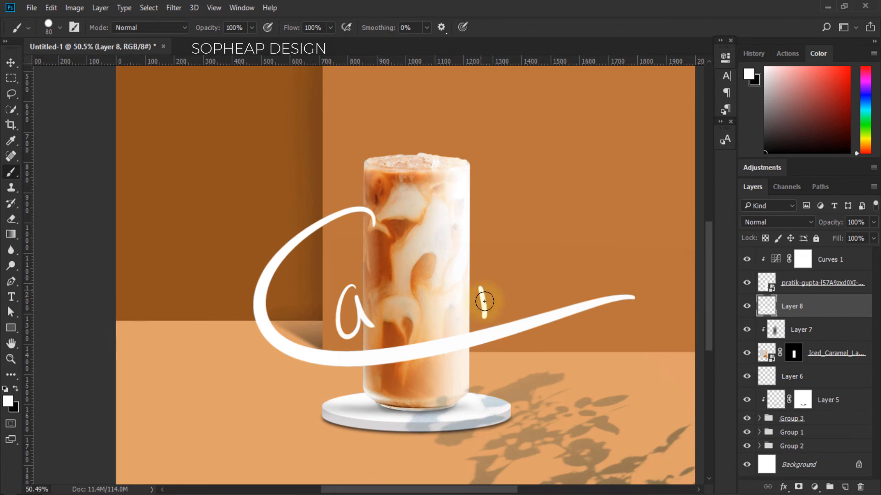
pyautogui.moveTo(484, 302)
pyautogui.mouseDown()
pyautogui.moveTo(537, 288)
pyautogui.moveTo(519, 293)
pyautogui.moveTo(525, 306)
pyautogui.moveTo(542, 285)
pyautogui.moveTo(560, 280)
pyautogui.moveTo(572, 292)
pyautogui.moveTo(591, 285)
pyautogui.mouseUp()
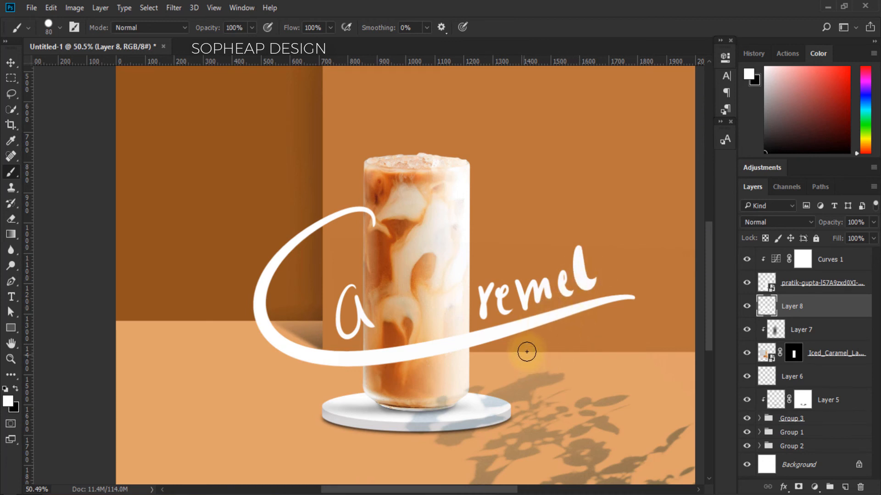
pyautogui.moveTo(524, 374)
pyautogui.mouseDown()
pyautogui.moveTo(550, 348)
pyautogui.moveTo(569, 352)
pyautogui.moveTo(578, 337)
pyautogui.moveTo(586, 347)
pyautogui.moveTo(601, 333)
pyautogui.moveTo(618, 341)
pyautogui.mouseUp()
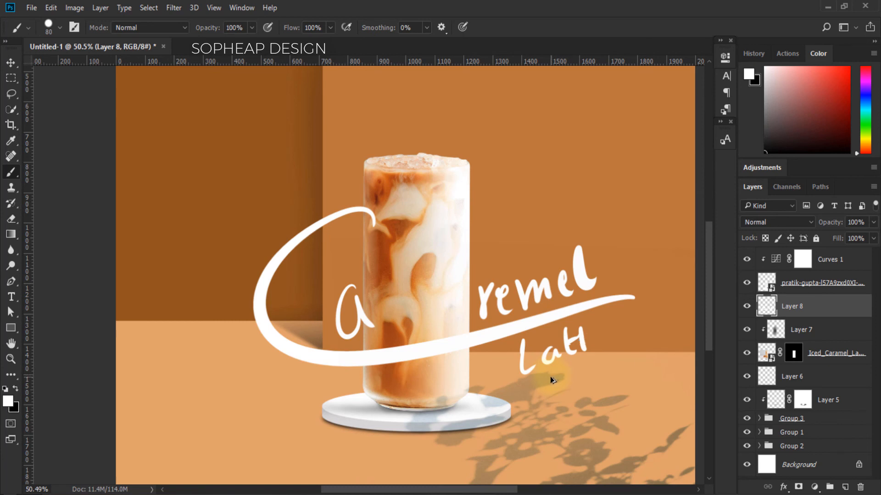
pyautogui.hotkey('ctrl', 'z')
pyautogui.hotkey('ctrl', 'z')
pyautogui.hotkey('ctrl', 'z')
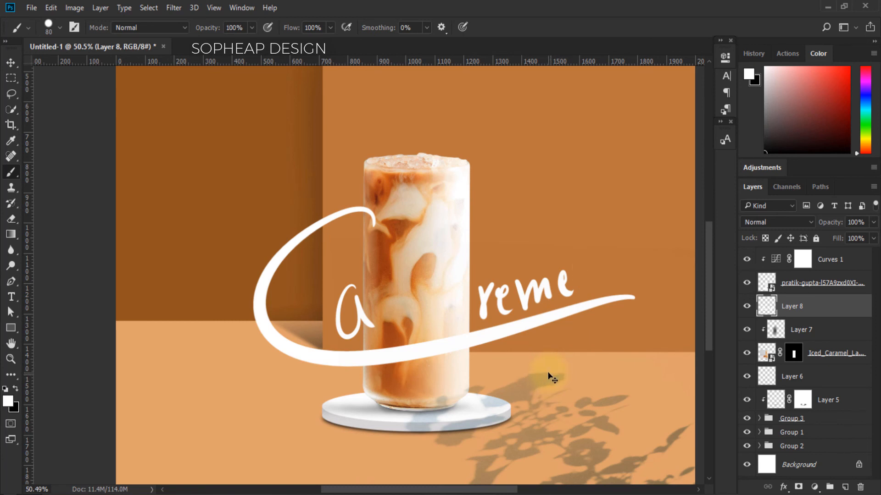
pyautogui.hotkey('ctrl', 'shift', 'z')
pyautogui.press('v')
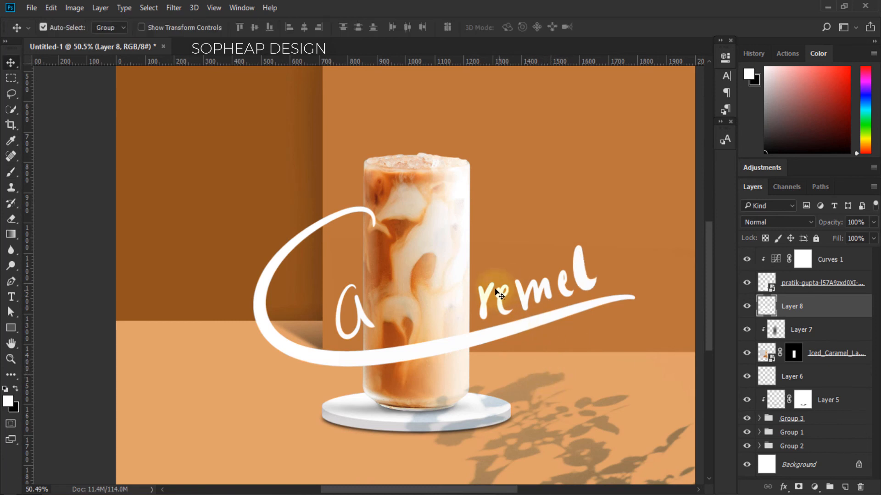
# - Load the glass mask as a selection, add a mask to the lettering layer, hide the C's upper hook over the glass, and deselect
pyautogui.press('z')
pyautogui.moveTo(497, 298)
pyautogui.mouseDown()
pyautogui.moveTo(471, 308)
pyautogui.moveTo(484, 307)
pyautogui.mouseUp()
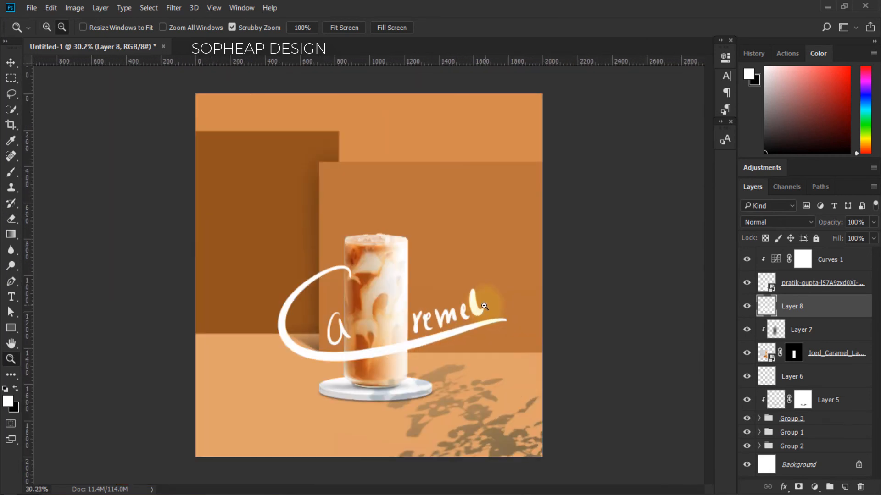
pyautogui.moveTo(363, 274); pyautogui.dragTo(404, 279)
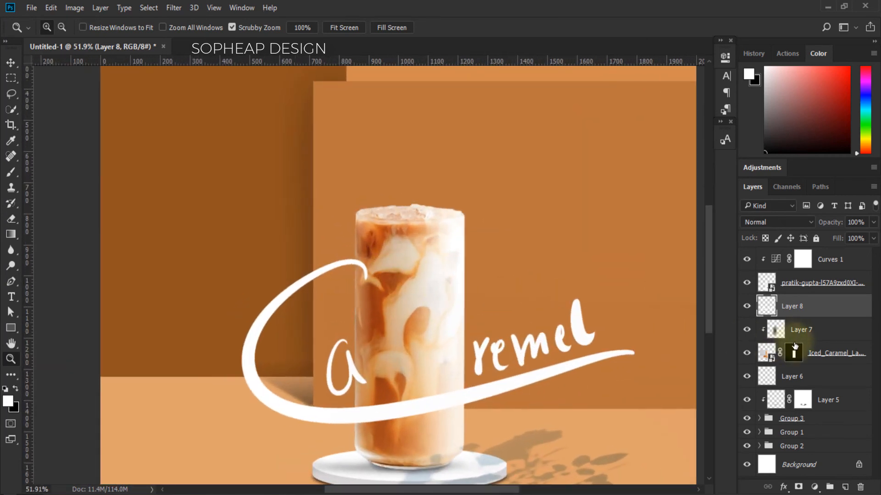
pyautogui.keyDown('ctrl'); pyautogui.click(793, 361); pyautogui.keyUp('ctrl')
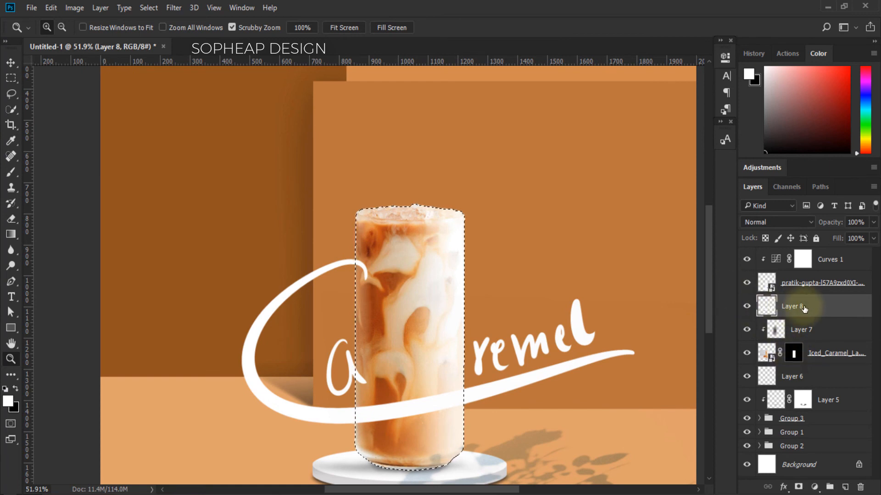
pyautogui.click(798, 487)
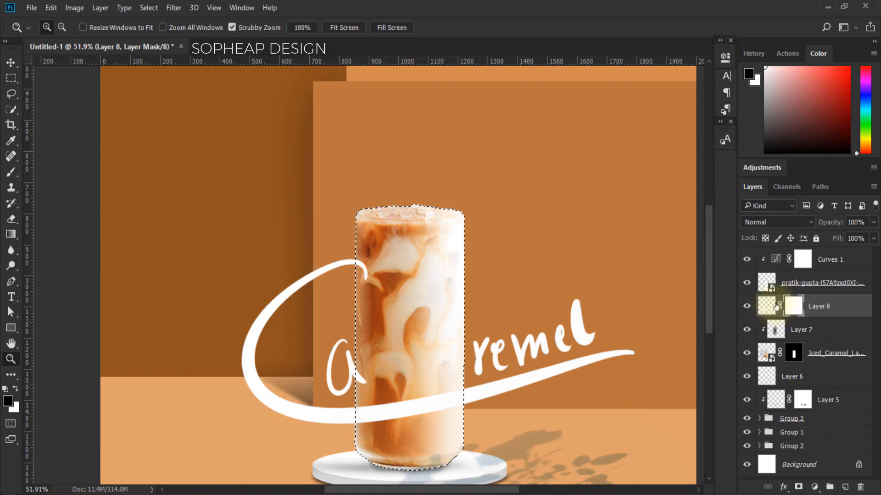
pyautogui.click(11, 172)
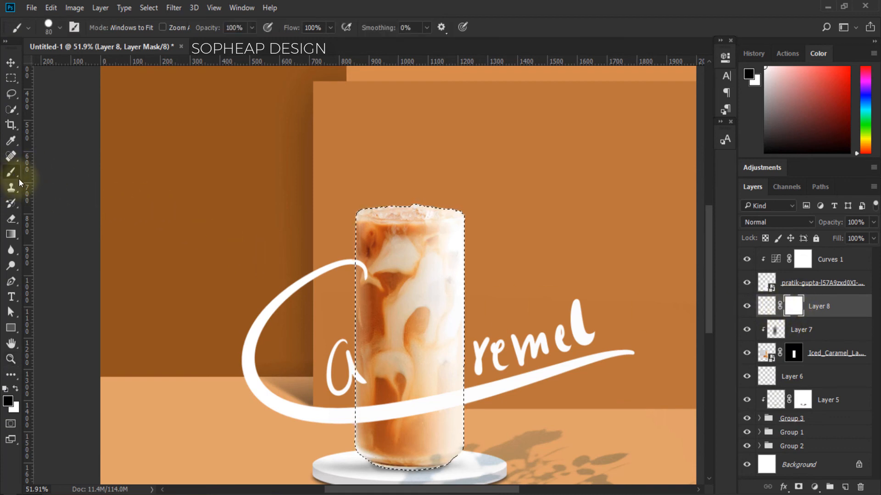
pyautogui.moveTo(365, 231); pyautogui.dragTo(362, 279)
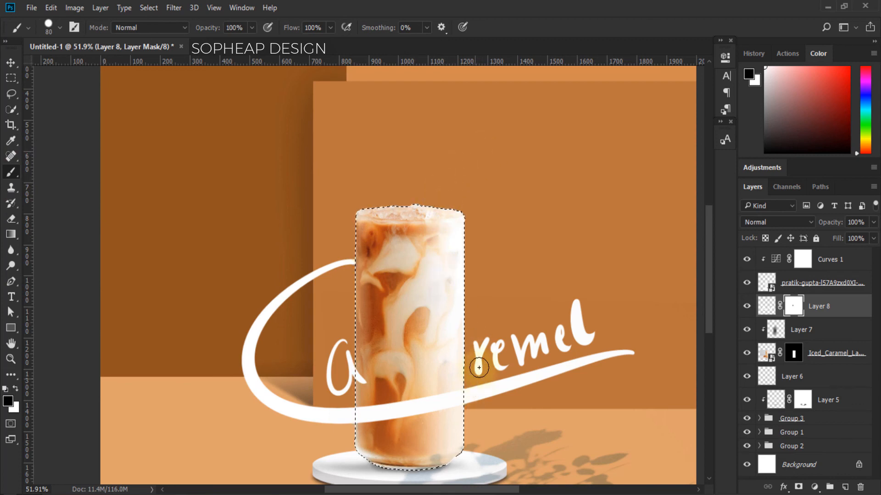
pyautogui.hotkey('ctrl', 'd')
pyautogui.press('v')
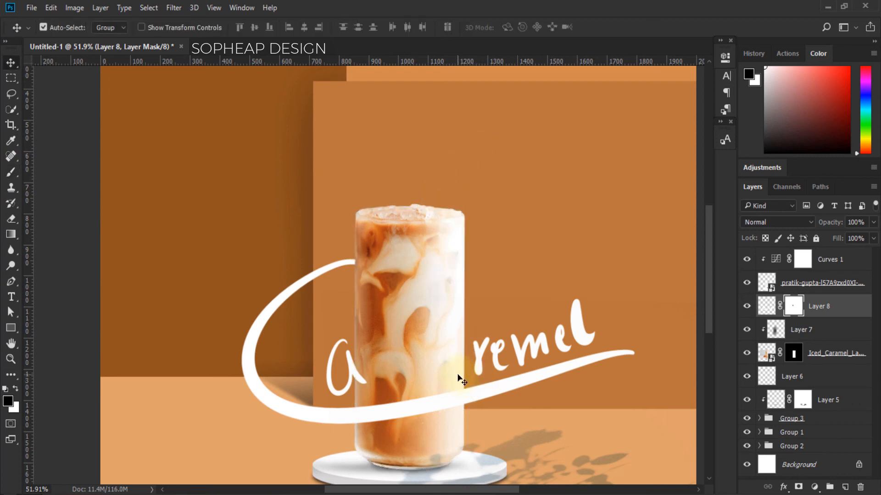
# - Add the text "latte" in white Candara Light, 16 pt, and place it beneath the swash to the right of the glass
pyautogui.scroll(-3, 454, 338)
pyautogui.hscroll(3, 454, 338)
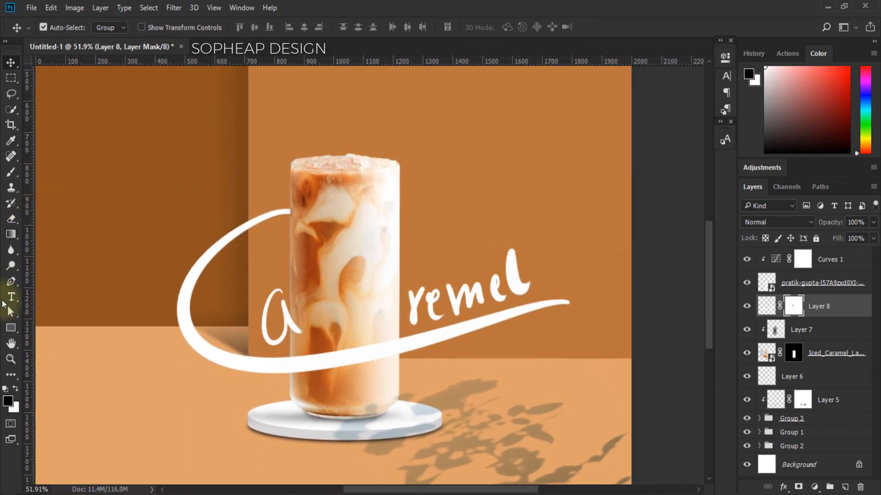
pyautogui.click(11, 281)
pyautogui.click(14, 297)
pyautogui.press('x')
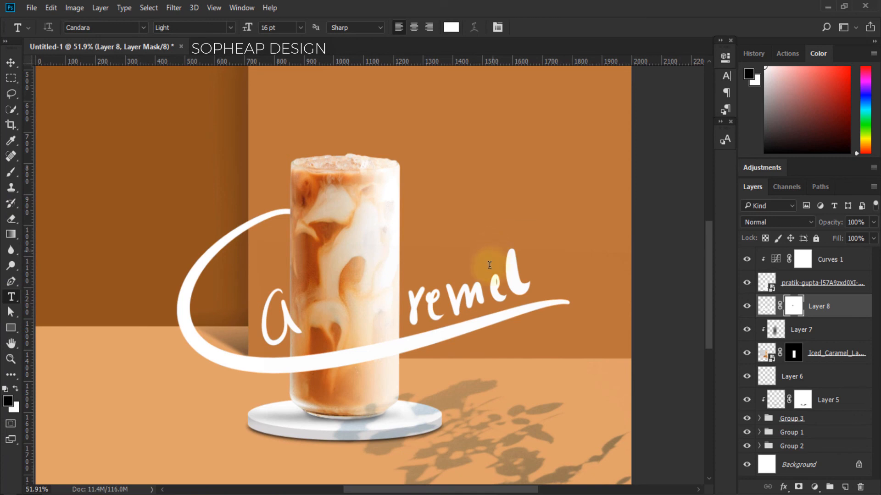
pyautogui.click(485, 250)
pyautogui.press('Escape')
pyautogui.click(453, 213)
pyautogui.write('latte')
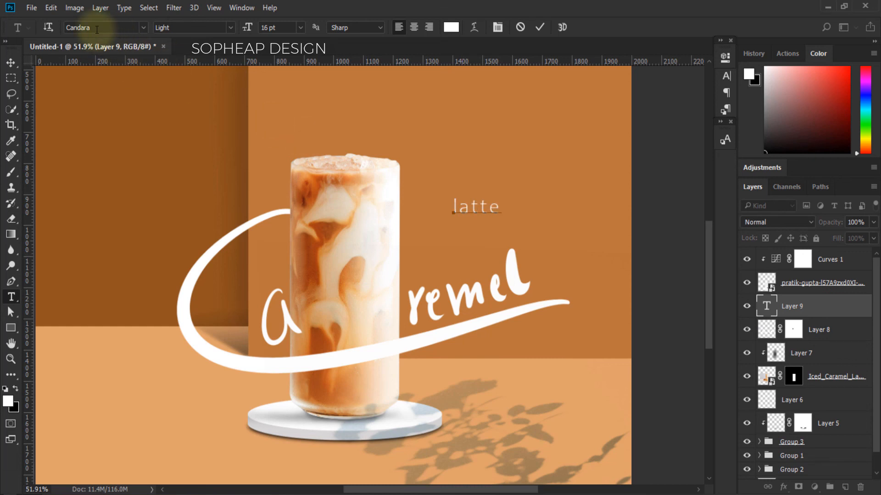
pyautogui.click(15, 62)
pyautogui.click(495, 210)
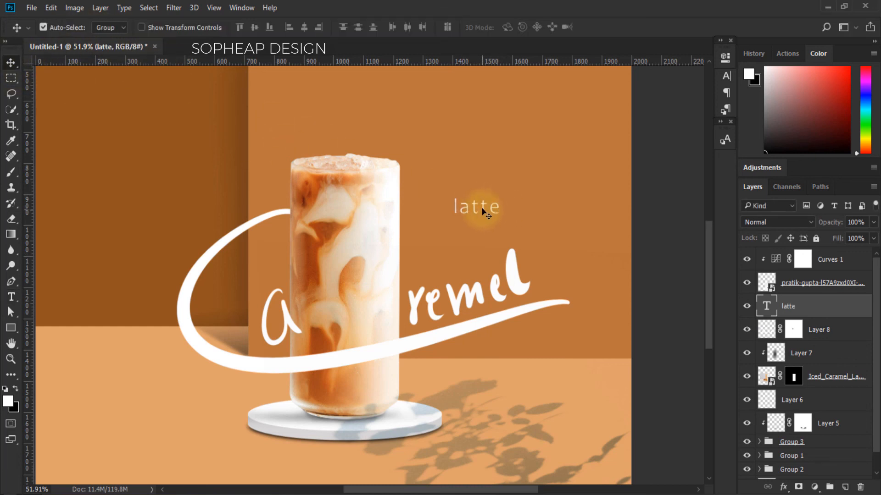
pyautogui.moveTo(482, 210); pyautogui.dragTo(507, 346)
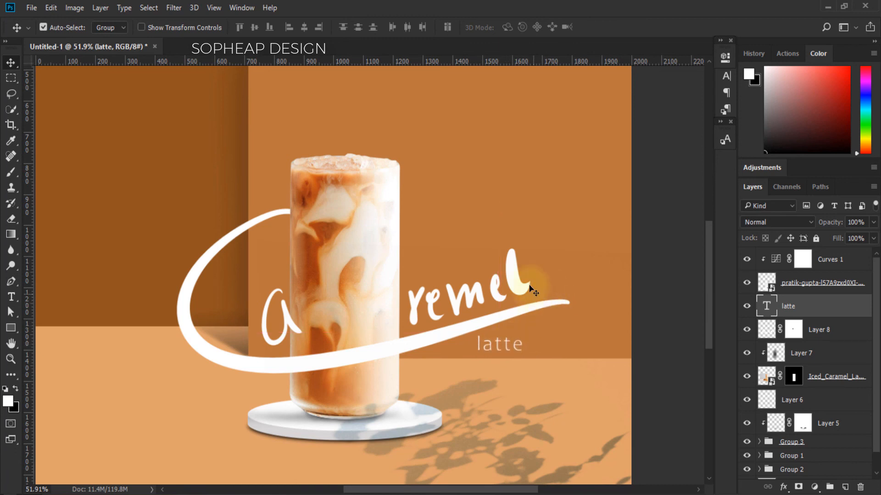
# - Stamp all visible layers into a new layer at the top of the stack and convert it to a Smart Object
pyautogui.press('z')
pyautogui.moveTo(472, 302); pyautogui.dragTo(443, 310)
pyautogui.press('v')
pyautogui.click(829, 264)
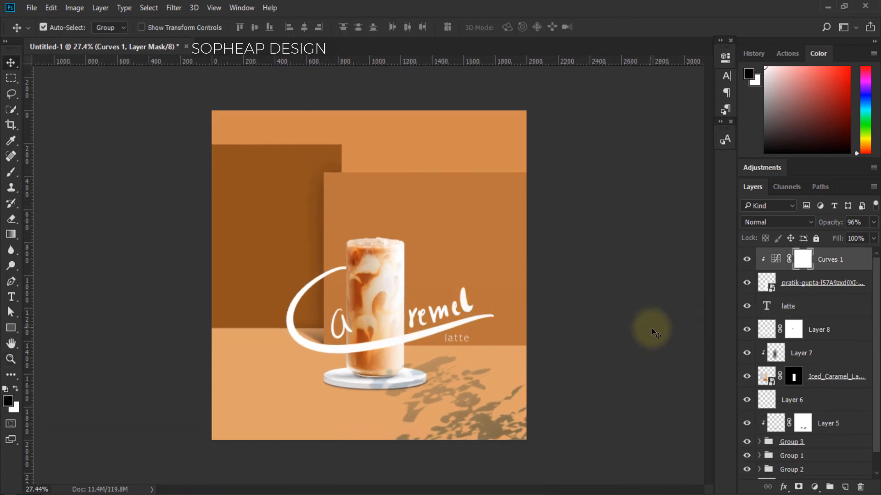
pyautogui.hotkey('ctrl', 'shift', 'alt', 'e')
pyautogui.press('x')
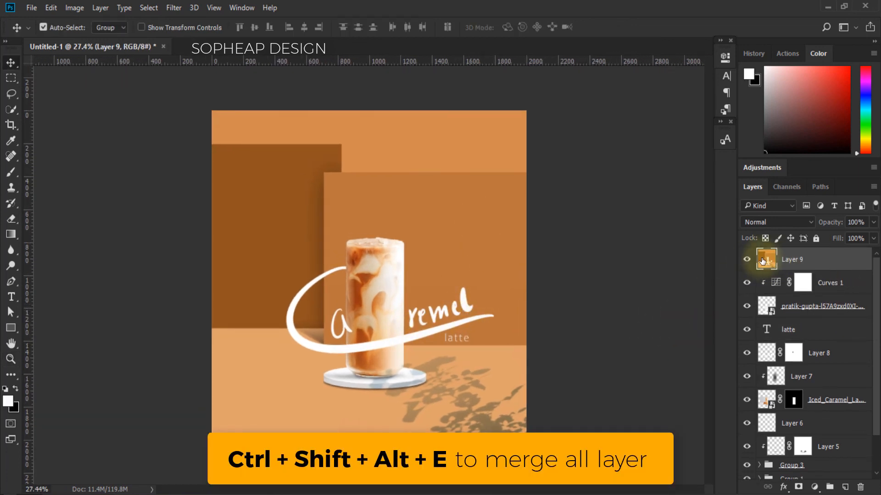
pyautogui.rightClick(826, 266)
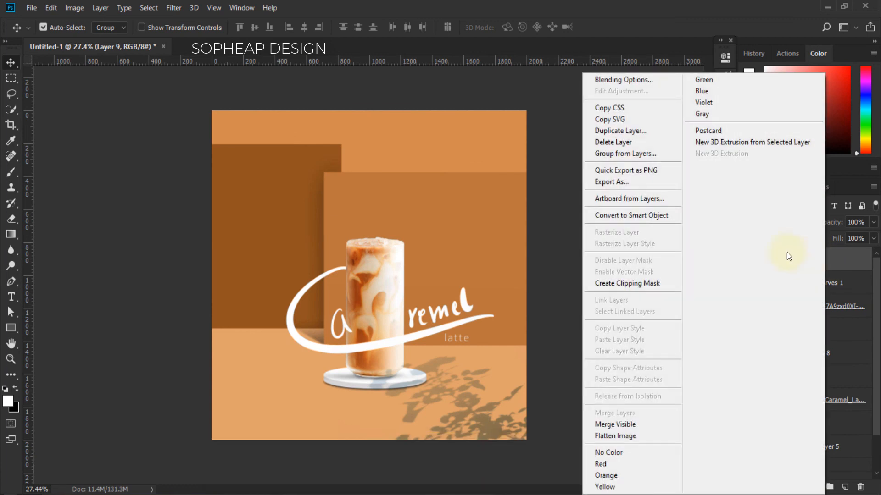
pyautogui.click(665, 215)
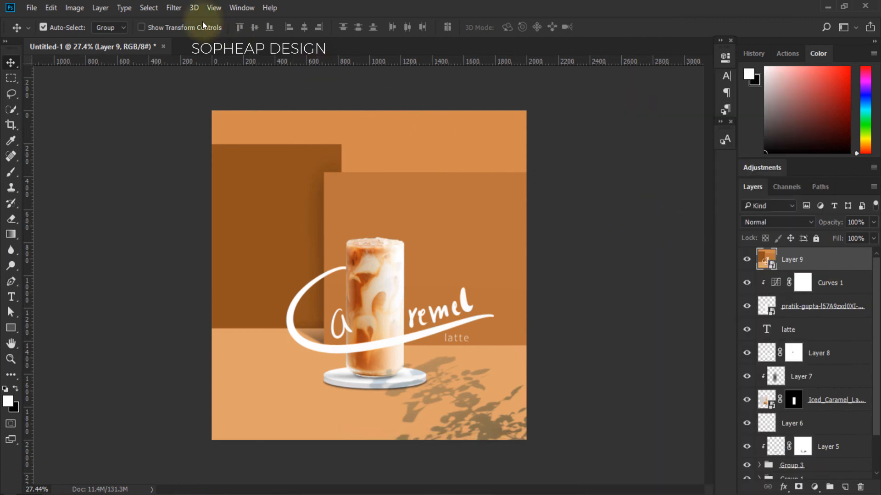
# - In the Camera Raw filter, set Exposure +0.20, Contrast +14, Highlights -27, Shadows -23, Whites -13, Blacks -13, Texture +5, Clarity +5 and Dehaze +6
pyautogui.click(177, 11)
pyautogui.click(200, 78)
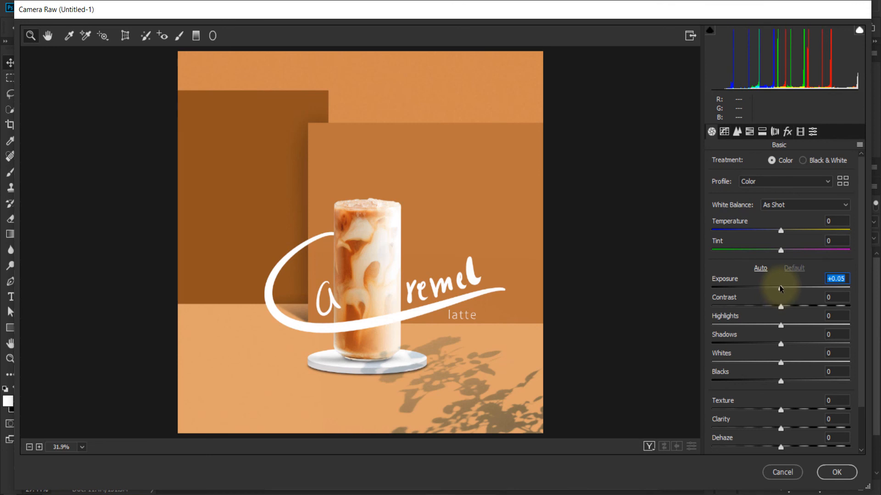
pyautogui.moveTo(780, 288); pyautogui.dragTo(784, 410)
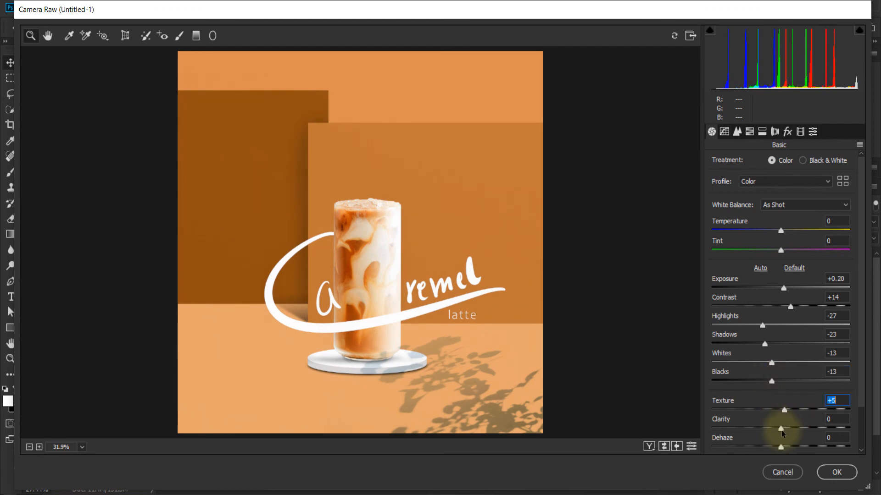
pyautogui.moveTo(781, 447); pyautogui.dragTo(783, 429)
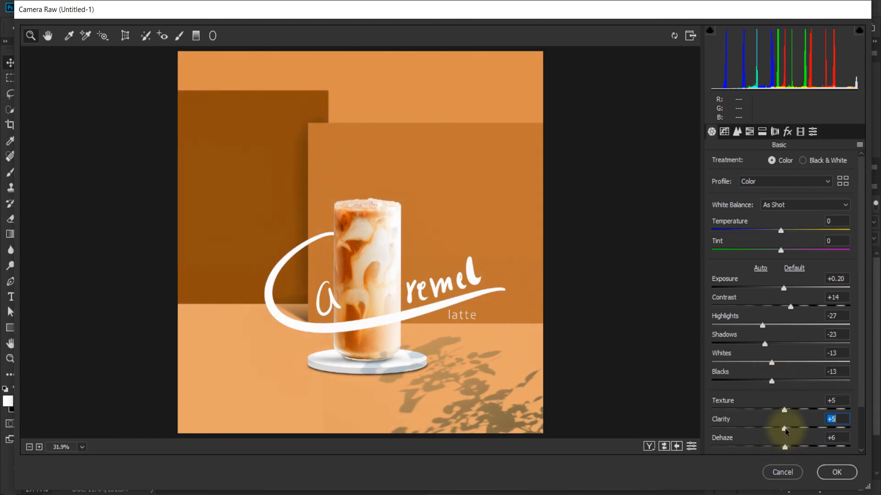
# - Add Grain with amount 12 and Sharpening with amount 19, compare before and after side by side, and apply the Camera Raw filter
pyautogui.click(788, 132)
pyautogui.moveTo(717, 184); pyautogui.dragTo(729, 185)
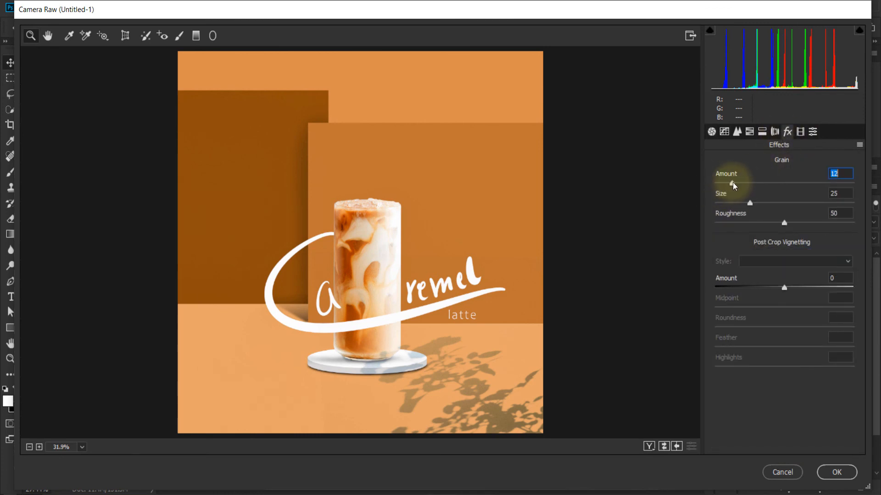
pyautogui.click(737, 132)
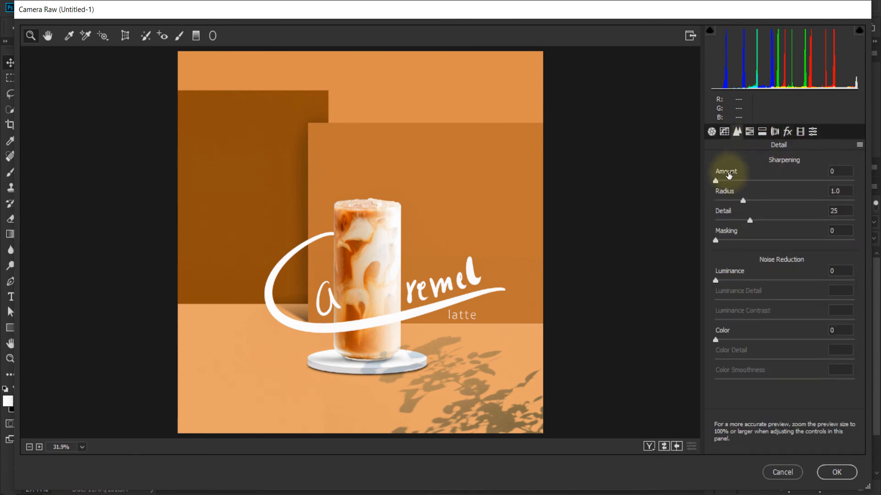
pyautogui.moveTo(718, 184); pyautogui.dragTo(733, 183)
pyautogui.click(648, 447)
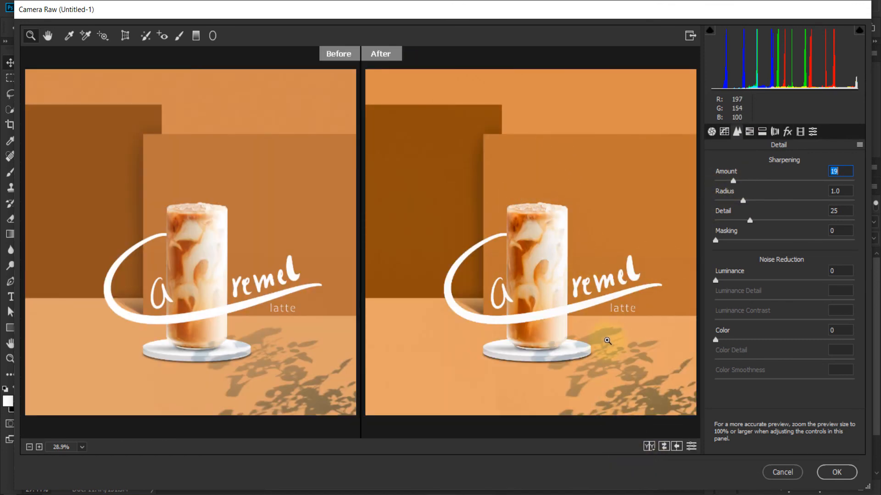
pyautogui.click(837, 472)
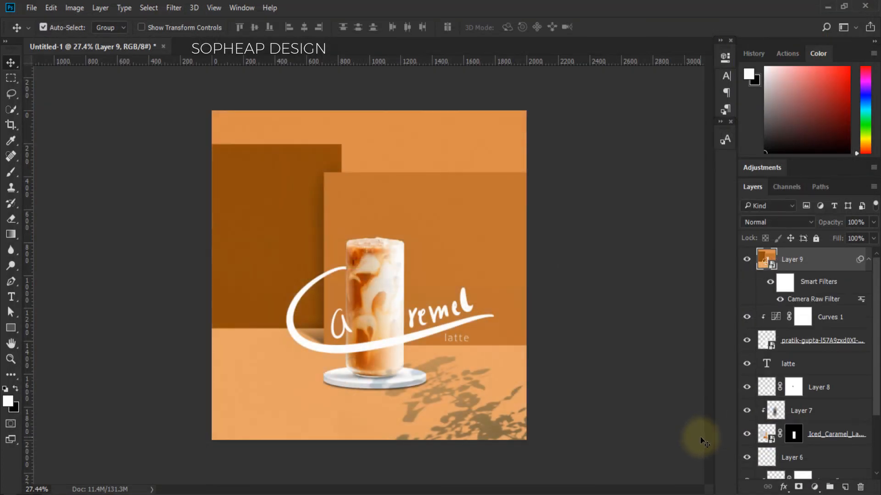
# - Start a Tilt-Shift blur and lower its bottom focus line to just above the saucer, with the lower fade line near the poster's bottom edge
pyautogui.click(174, 8)
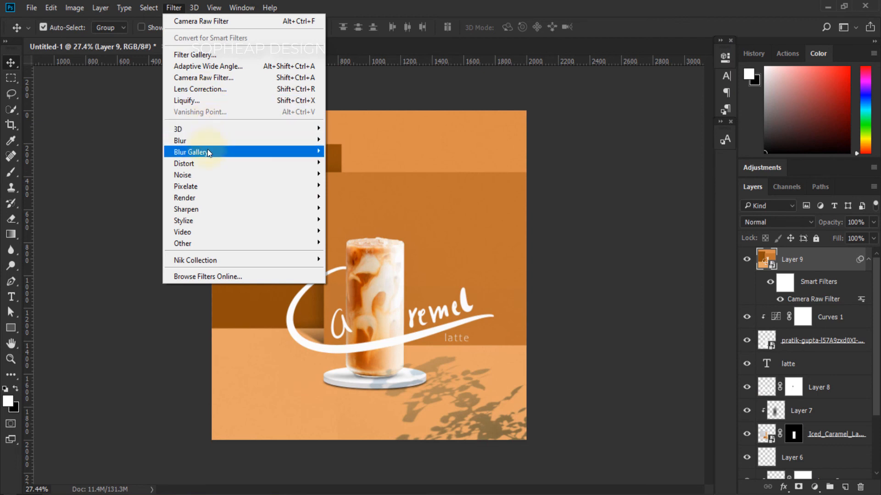
pyautogui.moveTo(207, 152)
pyautogui.click(349, 174)
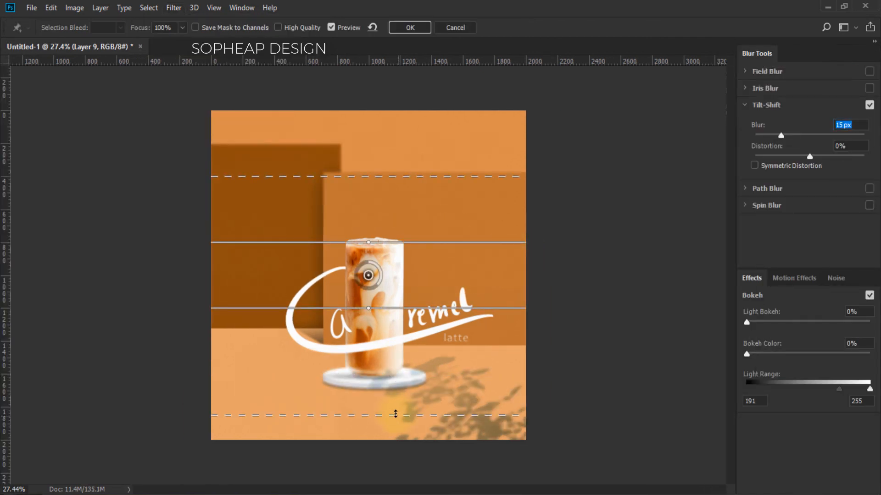
pyautogui.click(396, 414)
pyautogui.moveTo(397, 309); pyautogui.dragTo(398, 347)
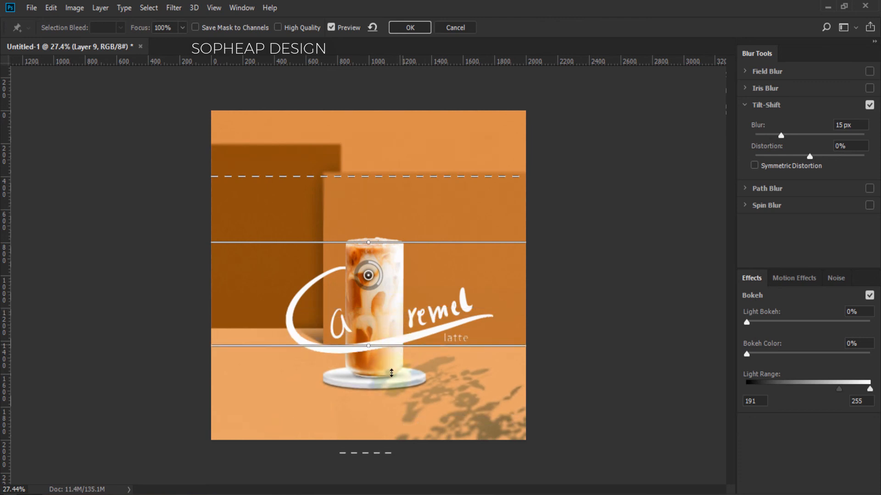
pyautogui.moveTo(370, 454); pyautogui.dragTo(380, 428)
pyautogui.moveTo(394, 351); pyautogui.dragTo(395, 360)
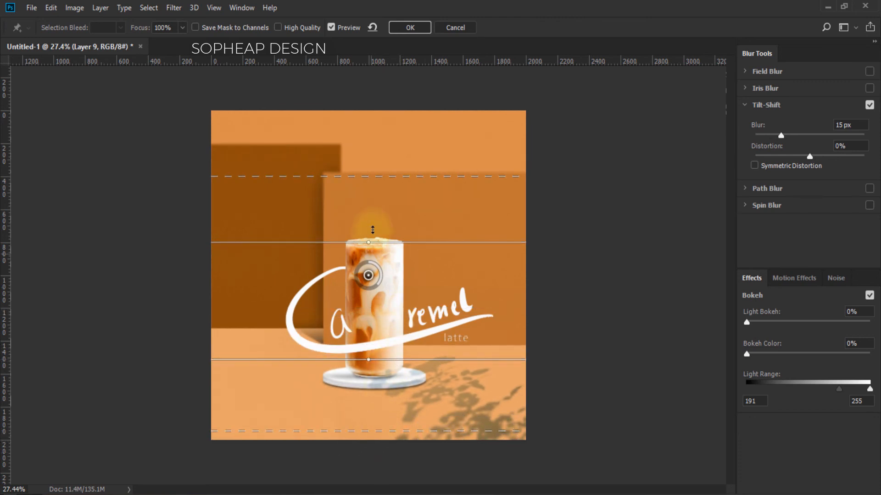
# - Raise the upper focus line above the glass and the upper fade line near the poster's top, set Blur to 12 px, and apply it
pyautogui.moveTo(407, 176); pyautogui.dragTo(406, 162)
pyautogui.moveTo(398, 236); pyautogui.dragTo(405, 211)
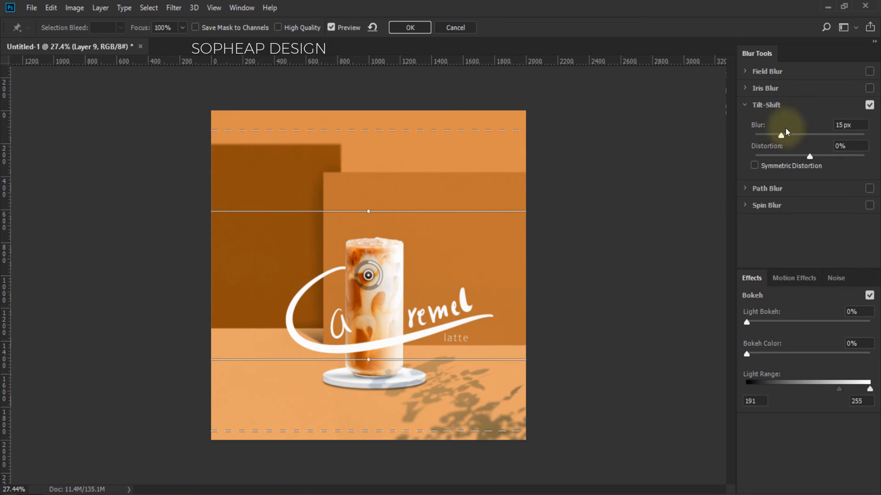
pyautogui.moveTo(780, 135); pyautogui.dragTo(777, 131)
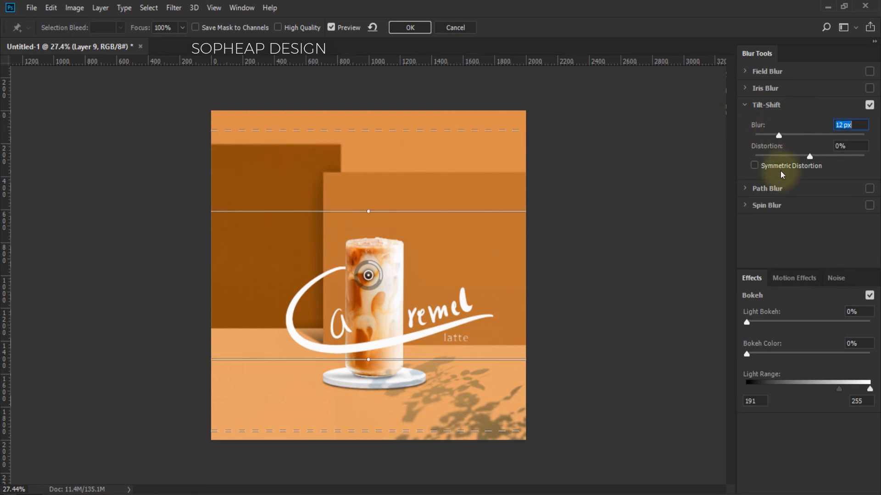
pyautogui.click(415, 30)
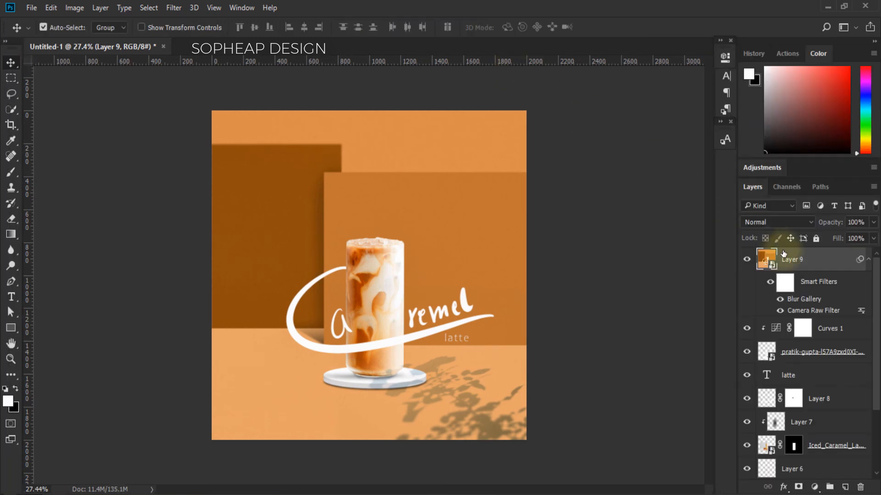
# - Toggle the visibility of the filtered Smart Object layer to compare the poster with and without the grading
pyautogui.click(747, 260)
pyautogui.click(748, 260)
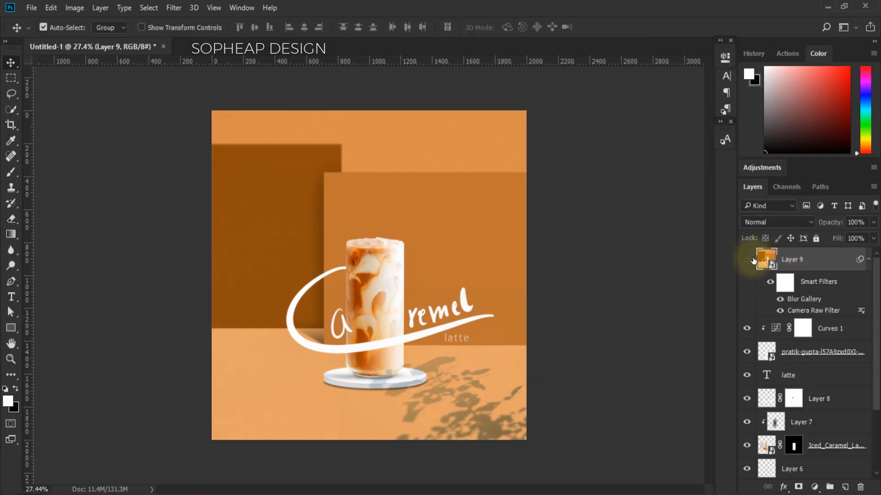
pyautogui.click(747, 261)
pyautogui.click(746, 262)
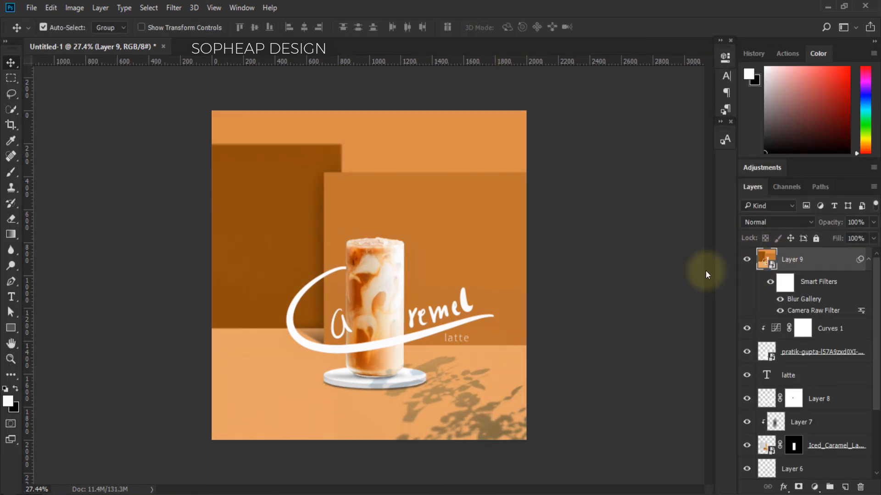